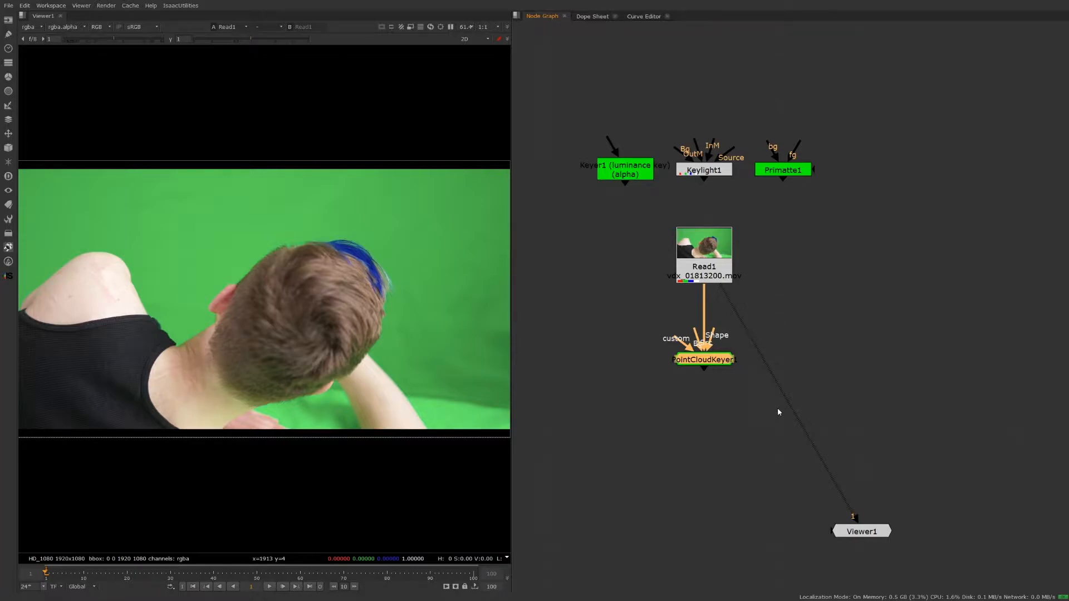
left_click(640, 238)
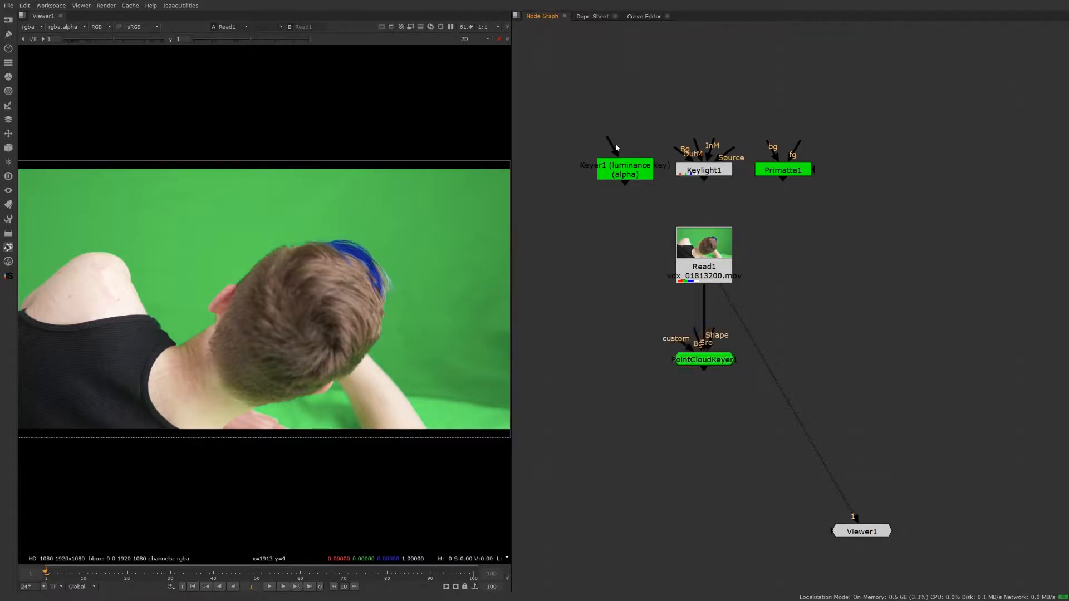
left_click(621, 173)
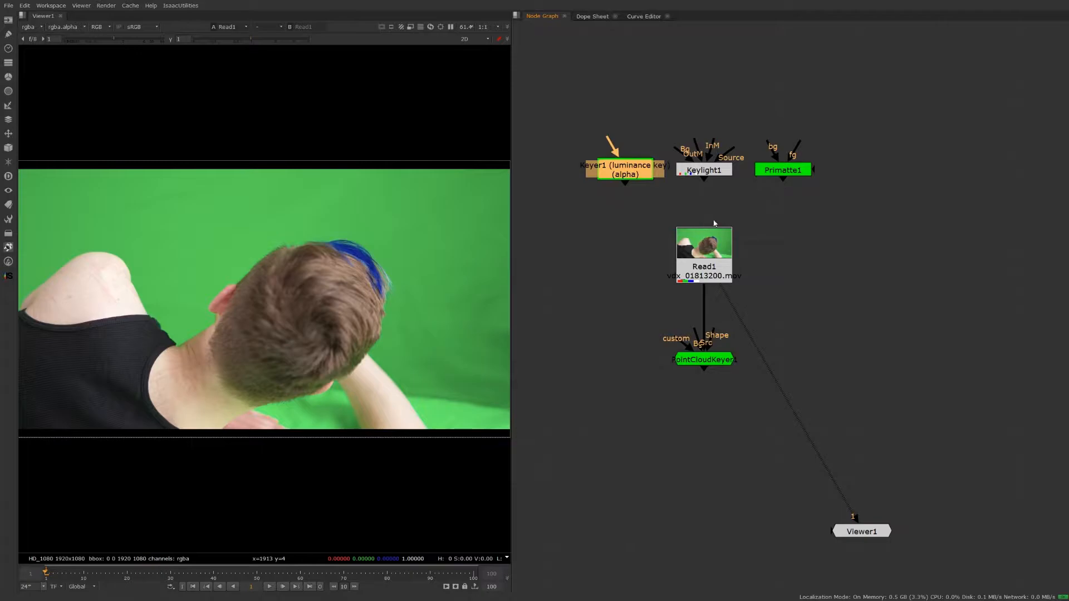
left_click(668, 160)
left_click_drag(667, 115, 754, 201)
left_click_drag(727, 114, 864, 213)
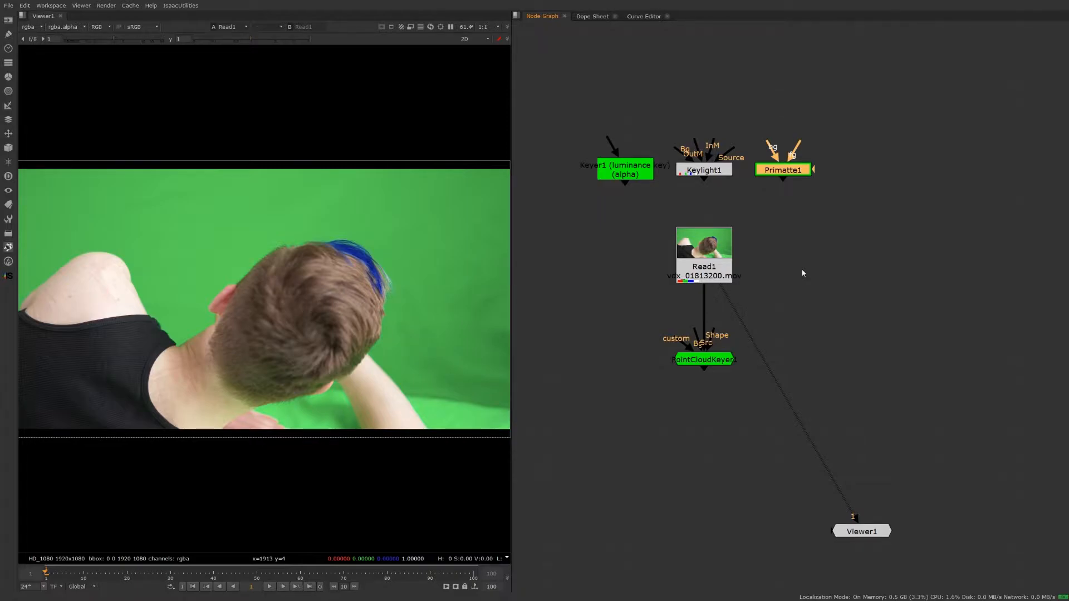
left_click_drag(657, 119, 764, 203)
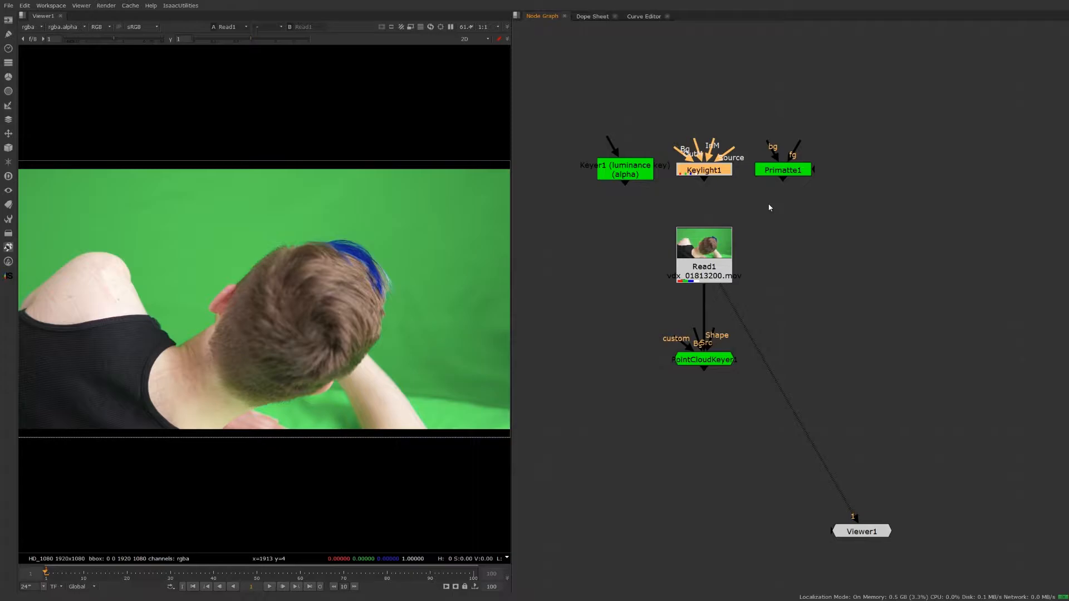
left_click(697, 195)
left_click_drag(627, 324, 814, 401)
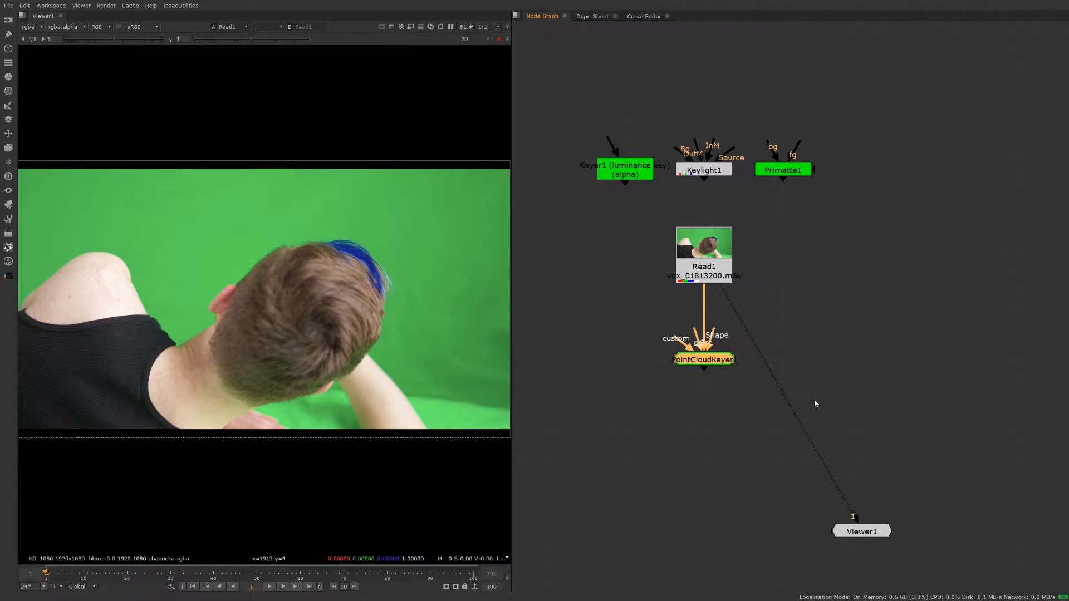
Open the PointCloudKeyer node's properties, check its color space options and move the properties window higher
left_click_drag(654, 309, 793, 395)
key("Return")
left_click(463, 348)
left_click(481, 346)
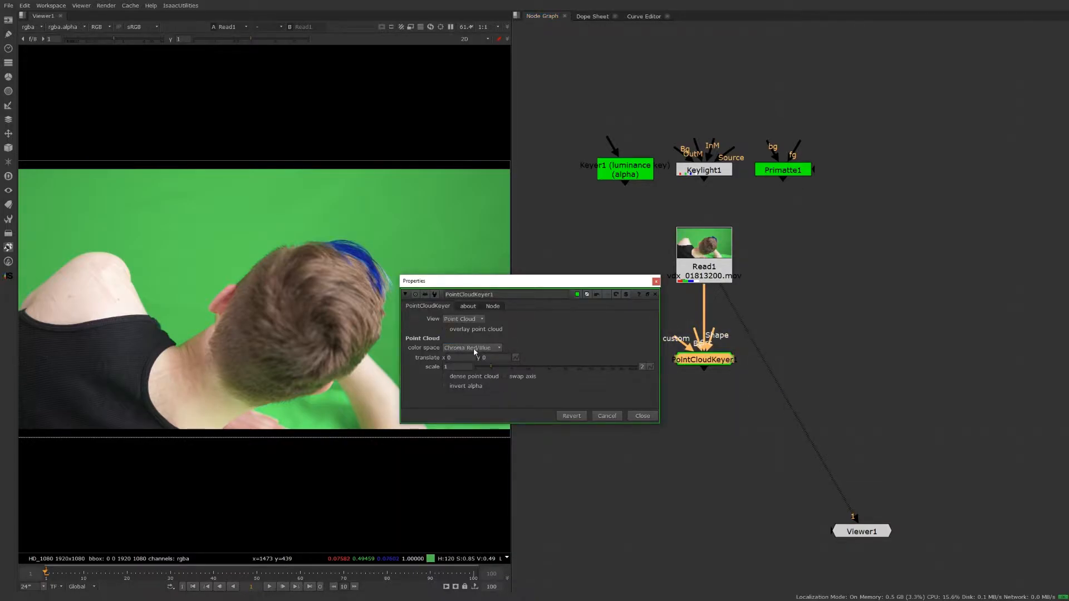
mouse_move(473, 348)
left_click_drag(556, 281, 503, 180)
Show the PointCloudKeyer node's output in the viewer and move its properties window clear of the point cloud
left_click(679, 275)
scroll(684, 281, "up", 2)
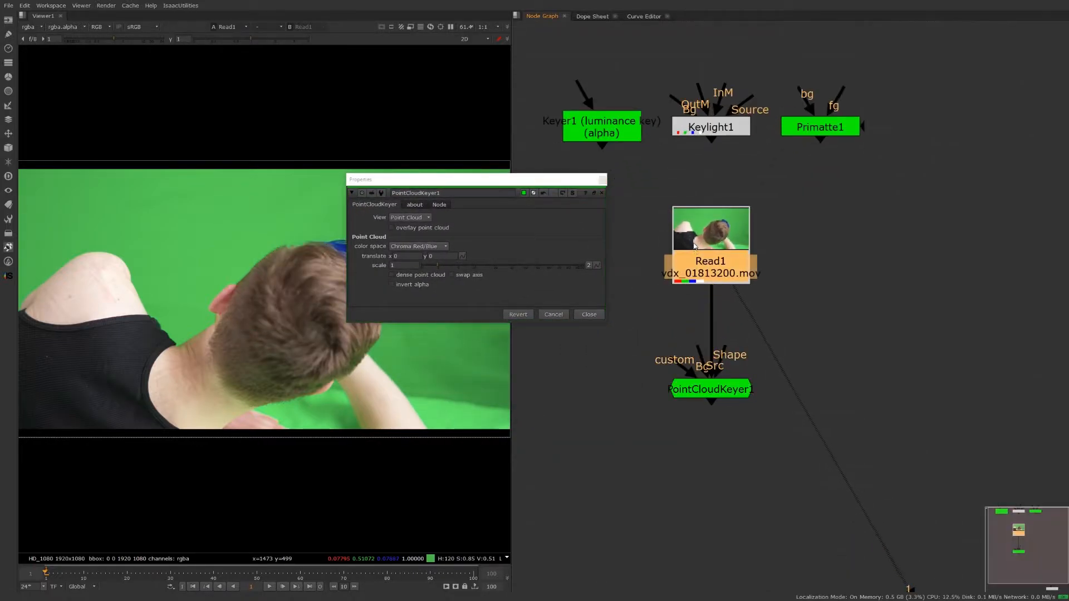
left_click(811, 301)
mouse_move(715, 368)
left_mouse_down()
mouse_move(711, 359)
mouse_move(712, 386)
left_mouse_up()
middle_click_drag(675, 352, 716, 350)
left_click_drag(738, 347, 632, 388)
left_click_drag(673, 336, 743, 389)
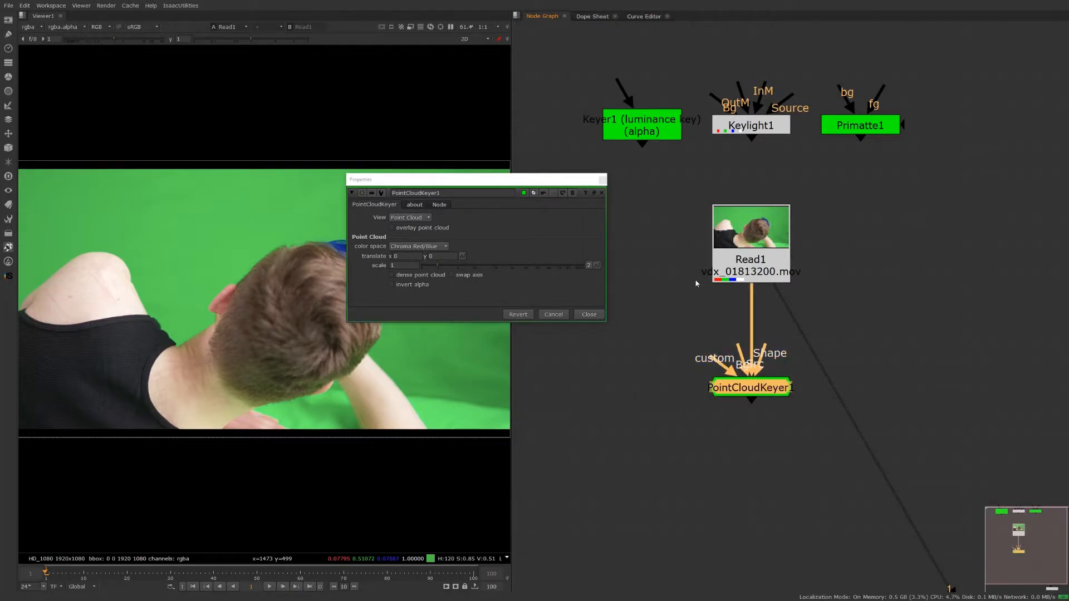
key("1")
left_click_drag(397, 176, 486, 124)
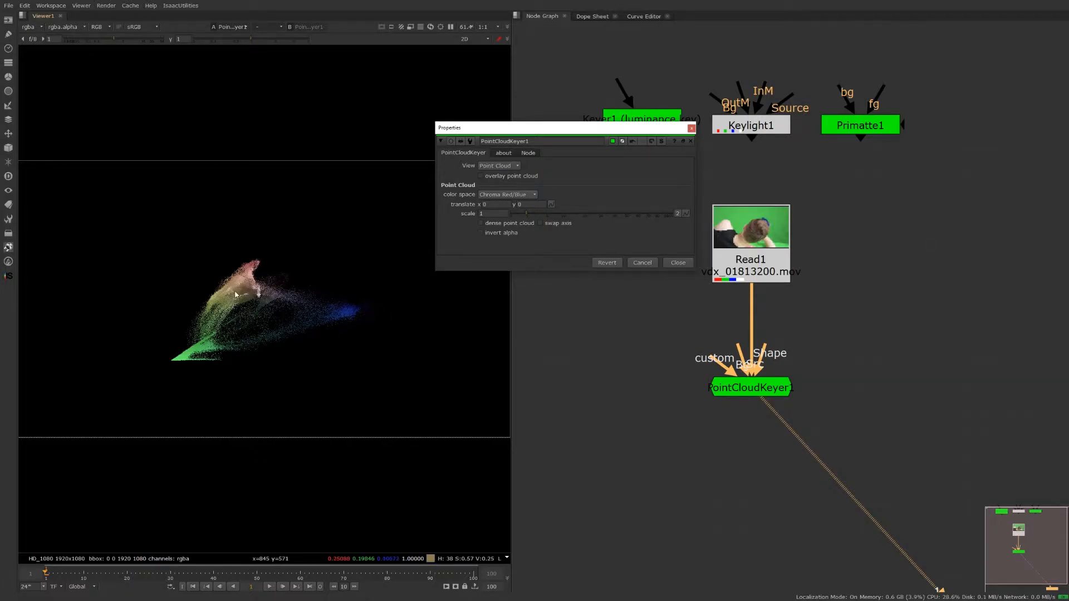
Compare the original Read1 footage with the PointCloudKeyer output in the viewer
left_click(753, 251)
key("1")
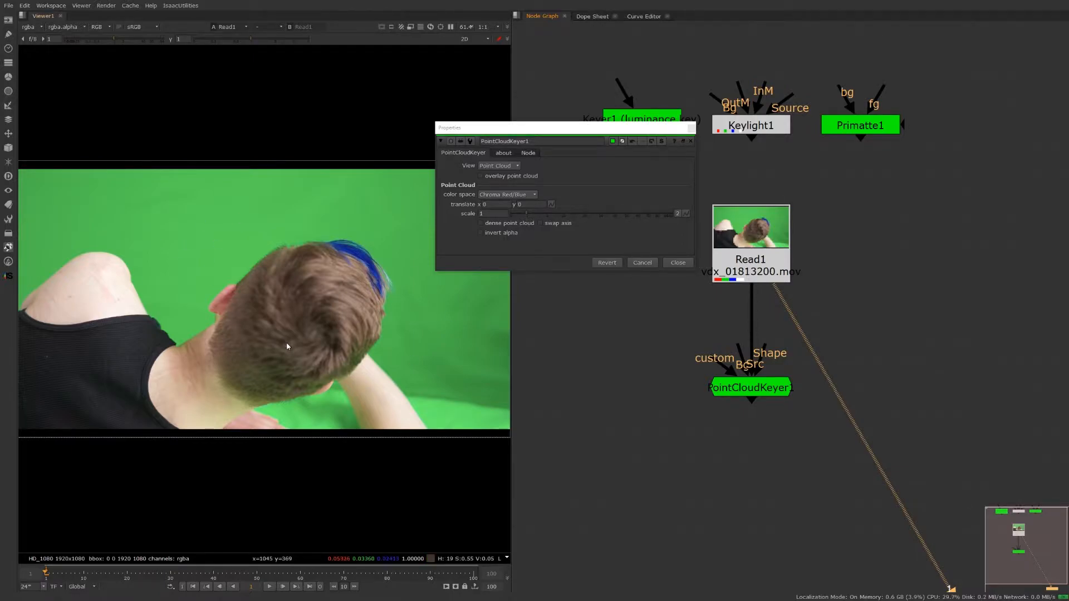
left_click(771, 388)
key("1")
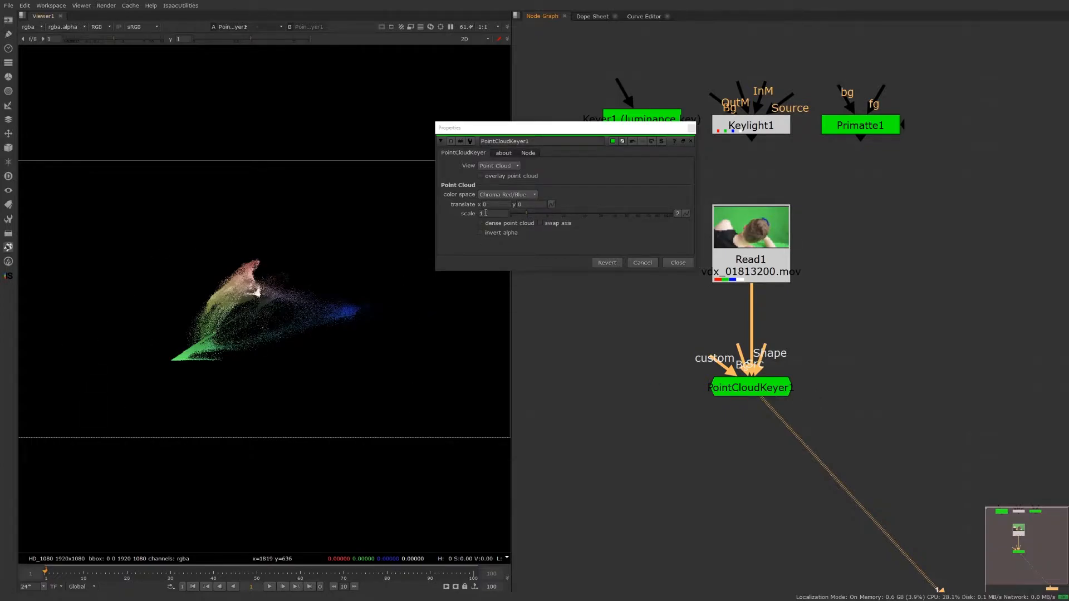
Set the point cloud's scale to 47 and its y translate to 80
left_click_drag(530, 216, 622, 218)
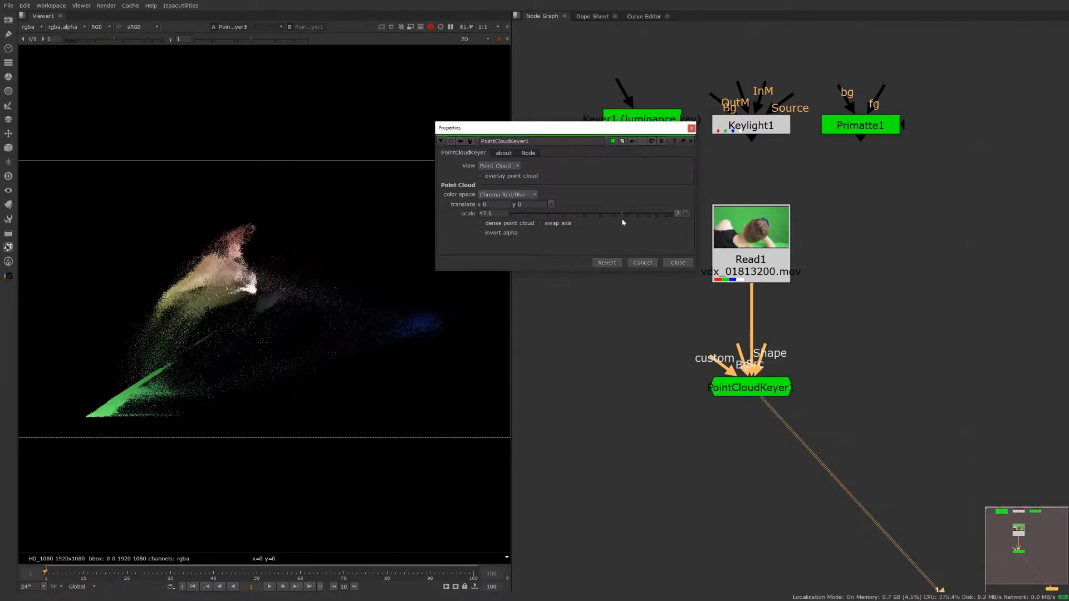
left_click(525, 204)
type("10")
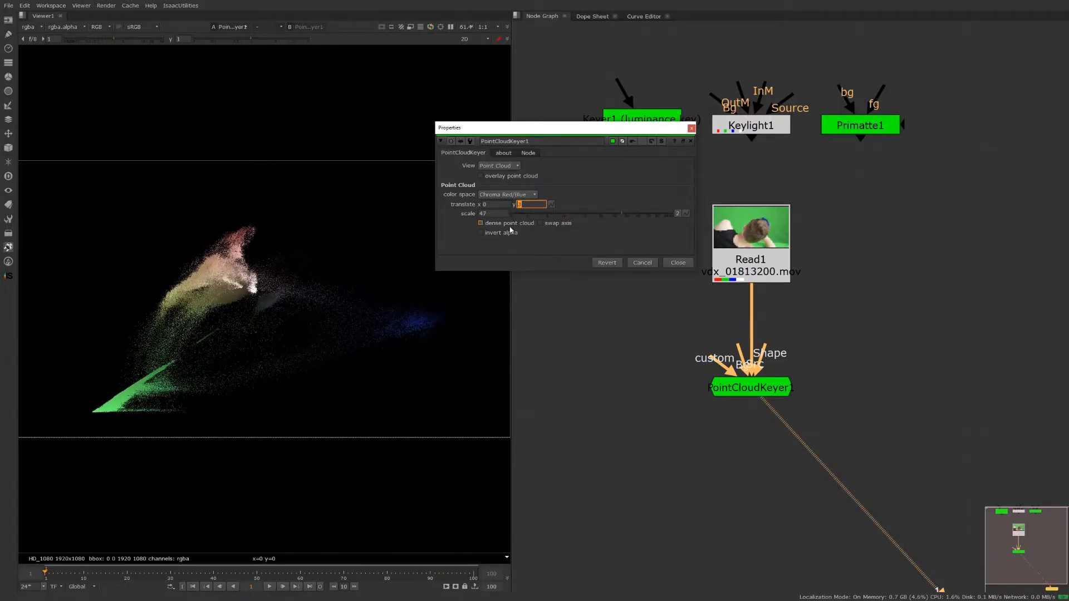
key("Left")
key("Left")
key("Up")
key("Up")
key("Up")
key("Up")
key("Up")
key("Up")
key("Up")
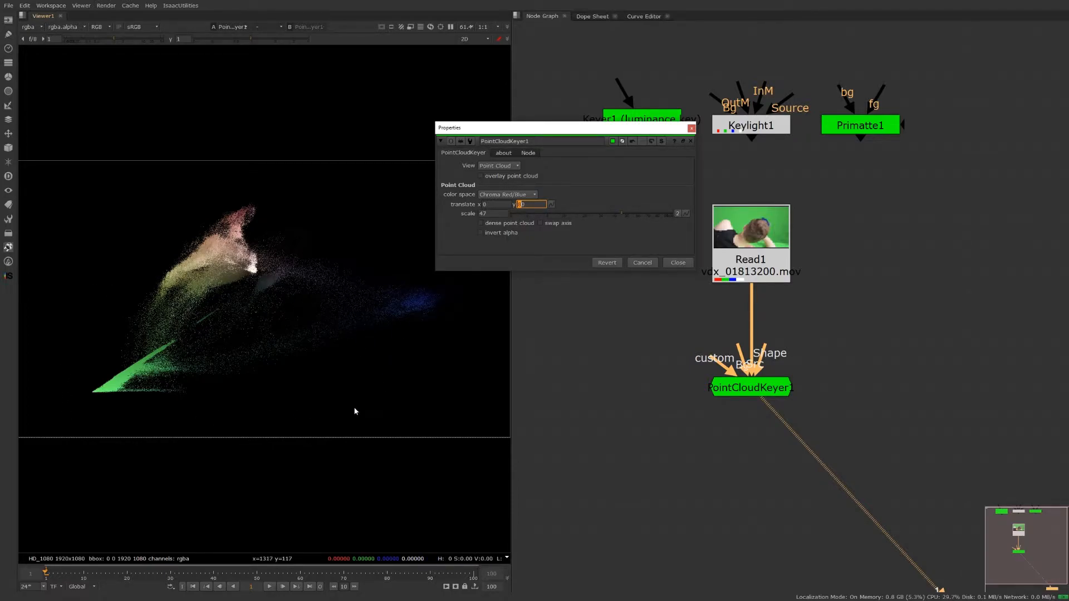
Add a Roto node beside the PointCloudKeyer and connect it to the keyer's Shape input
left_click(642, 365)
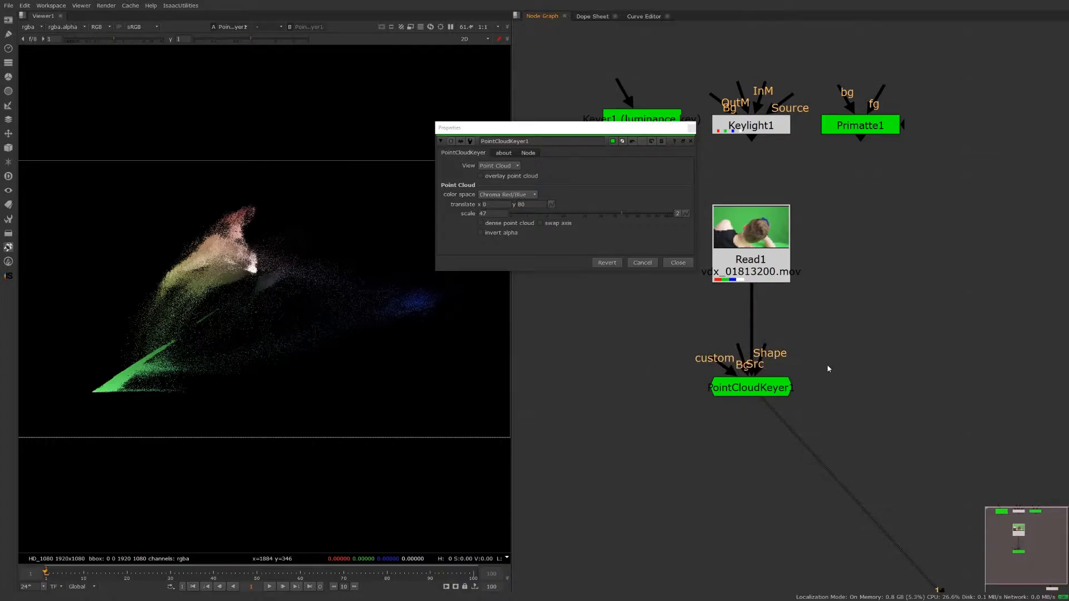
key("o")
left_click_drag(774, 247, 593, 293)
left_click_drag(775, 353, 956, 393)
left_click(919, 386)
left_click(942, 379)
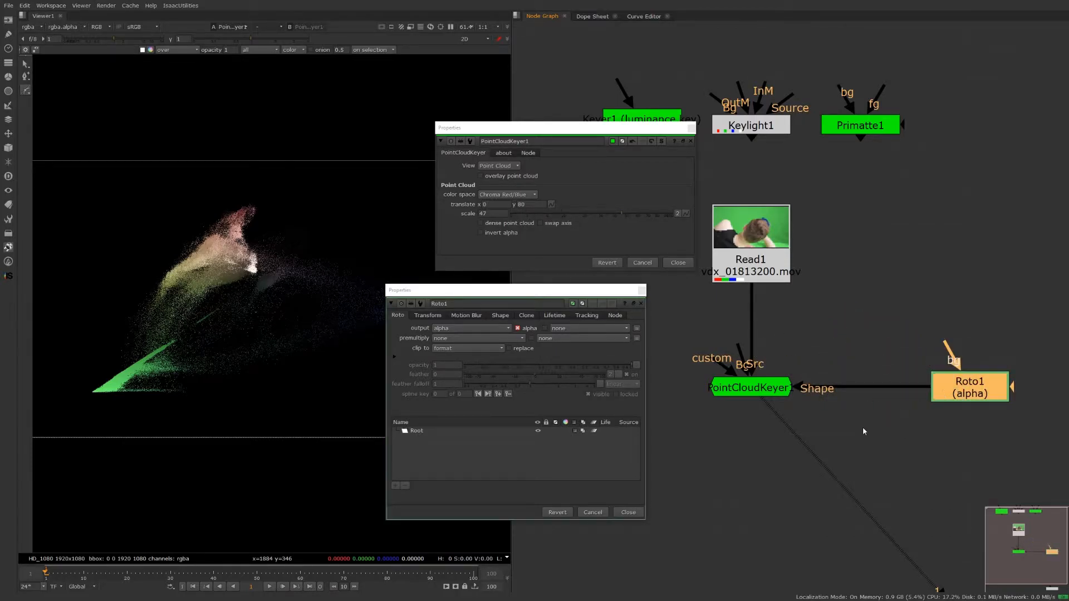
Connect the Roto node's bg input to Read1 and enable its replace option
left_click(815, 312)
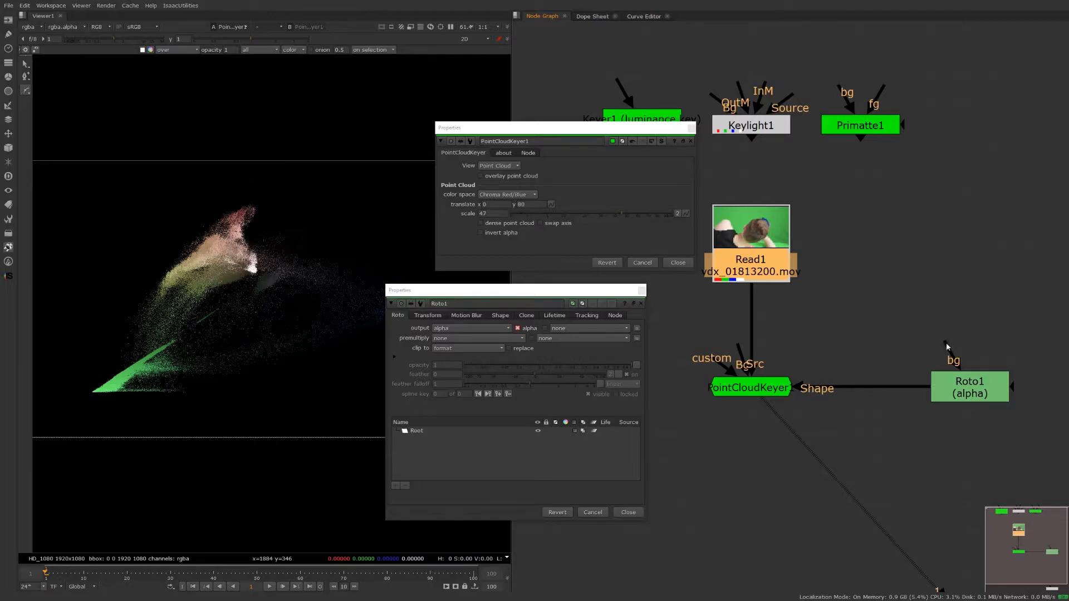
left_click_drag(946, 343, 770, 260)
left_click(508, 349)
left_click(943, 389)
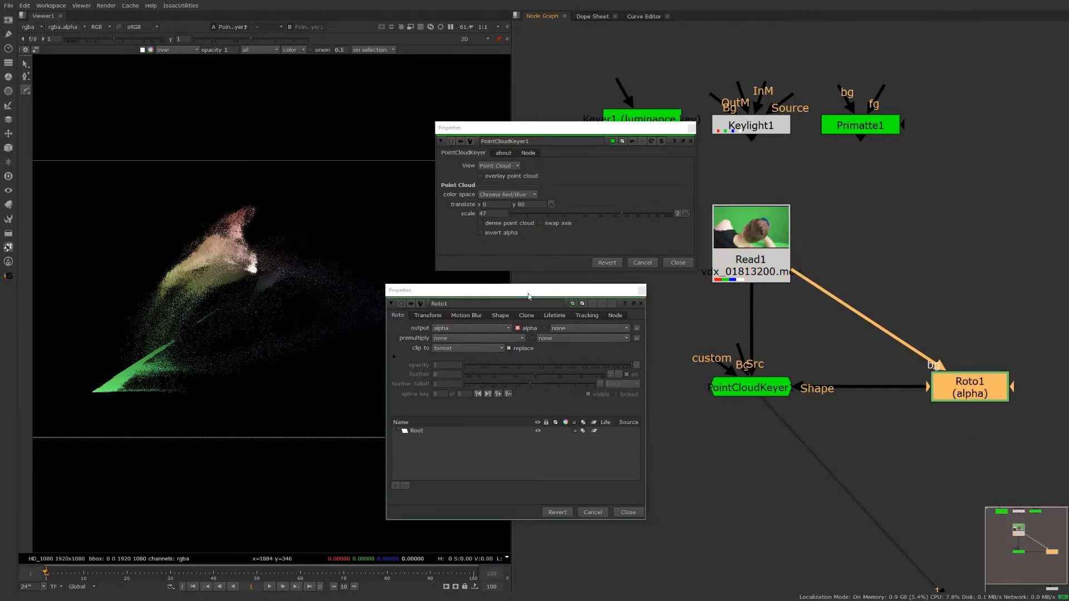
Move the PointCloudKeyer and Roto properties windows clear of the viewer, one above the other
left_click_drag(586, 290, 635, 296)
left_click_drag(631, 128, 746, 79)
left_click_drag(591, 299, 698, 246)
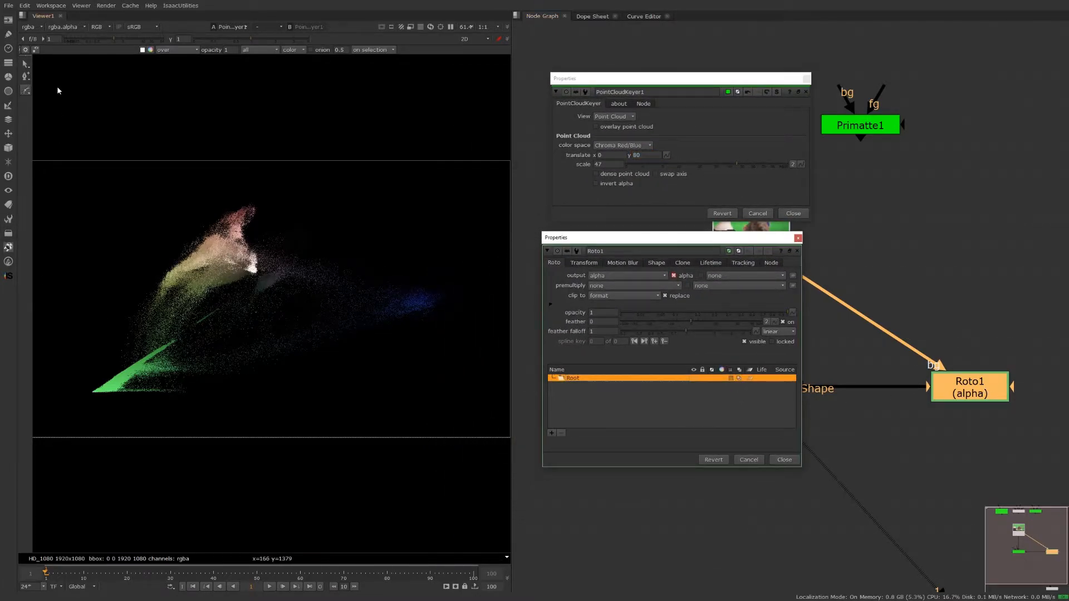
Draw a closed Bezier roto shape around the green part of the point cloud, below the skin and hair tones
scroll(249, 305, "up", 4)
scroll(221, 293, "up", 1)
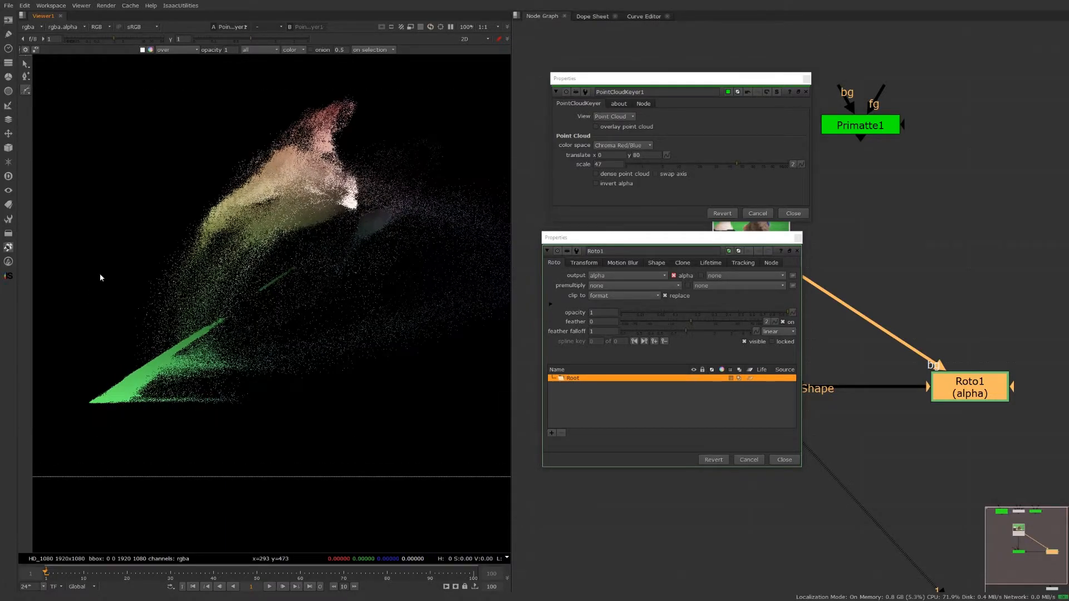
left_click(72, 296)
left_click(158, 250)
left_click(247, 240)
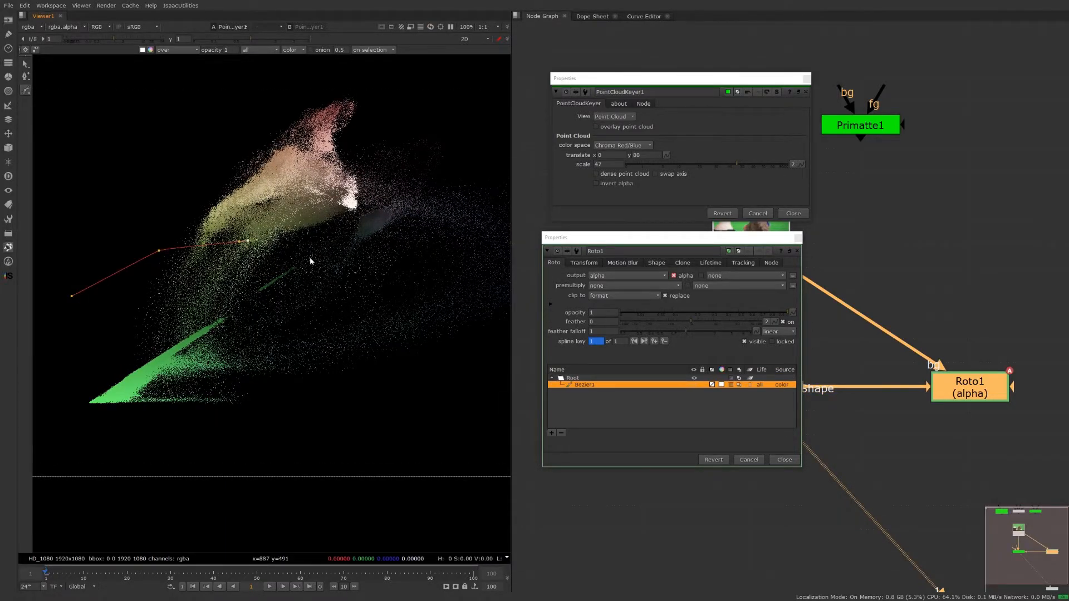
middle_click_drag(329, 244, 301, 235)
left_click(307, 239)
left_click(354, 275)
left_click(388, 351)
scroll(401, 356, "down", 2)
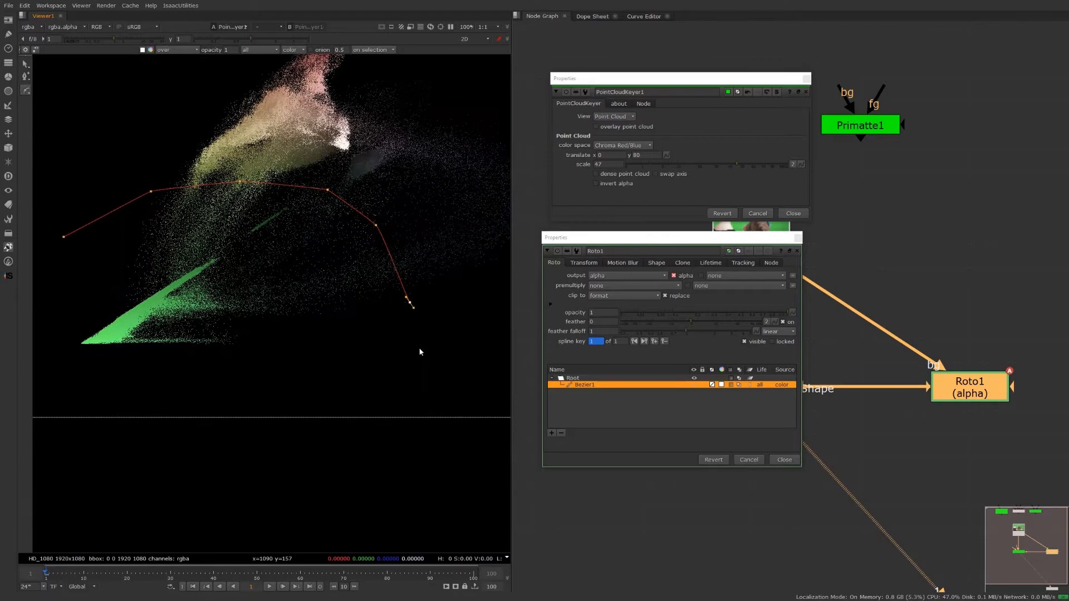
left_click(412, 382)
left_click(123, 393)
left_click(89, 313)
left_click(126, 252)
scroll(220, 245, "up", 1)
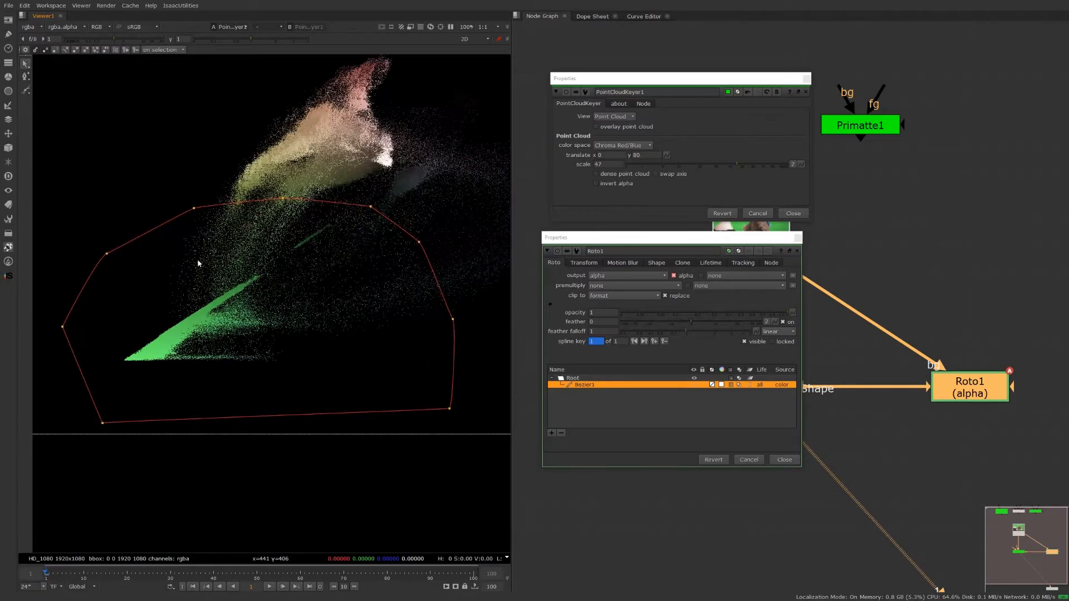
Lower the two upper points of the Bezier shape and pull soft feather edges outward along its upper and right sides
left_click_drag(194, 208, 186, 225)
left_click_drag(283, 199, 273, 219)
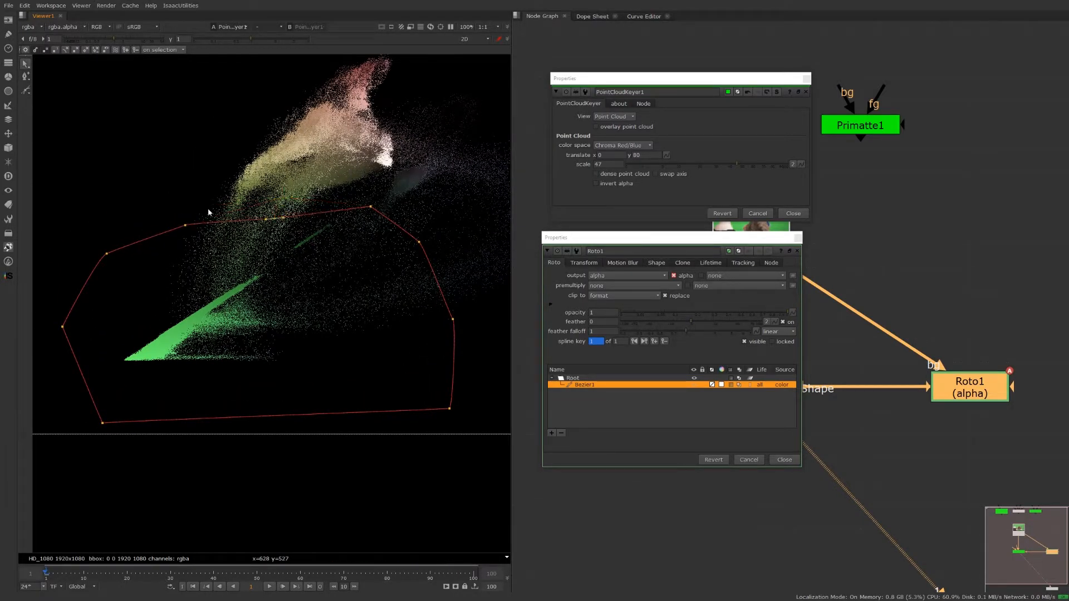
left_click_drag(185, 223, 175, 198, "ctrl")
left_click_drag(273, 218, 271, 197, "ctrl")
left_click_drag(372, 206, 440, 271)
left_click_drag(428, 233, 432, 229)
left_click_drag(396, 287, 488, 349)
left_click_drag(466, 312, 446, 323)
Switch the keyer's view to Final Result and inspect its alpha channel
middle_click_drag(359, 305, 358, 305)
scroll(358, 308, "down", 3)
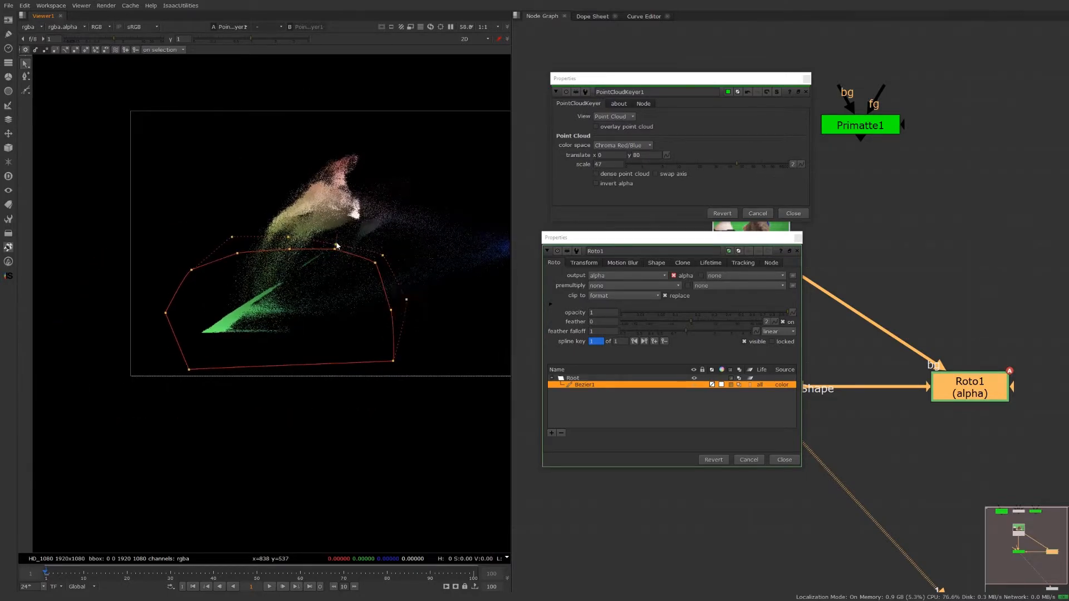
left_click(615, 117)
left_click(614, 138)
middle_click_drag(433, 233, 347, 260)
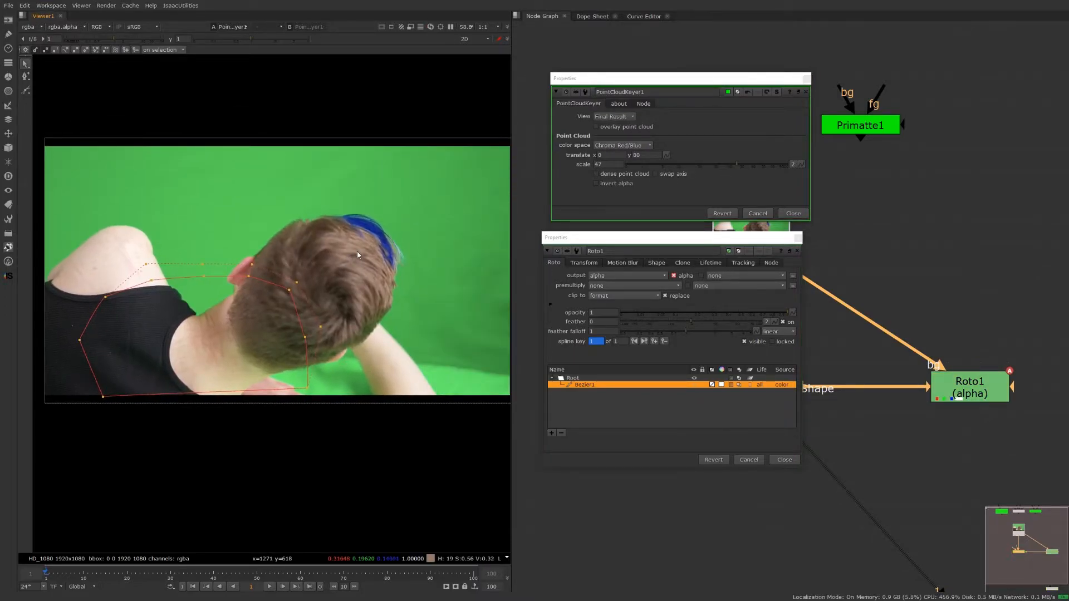
key("a")
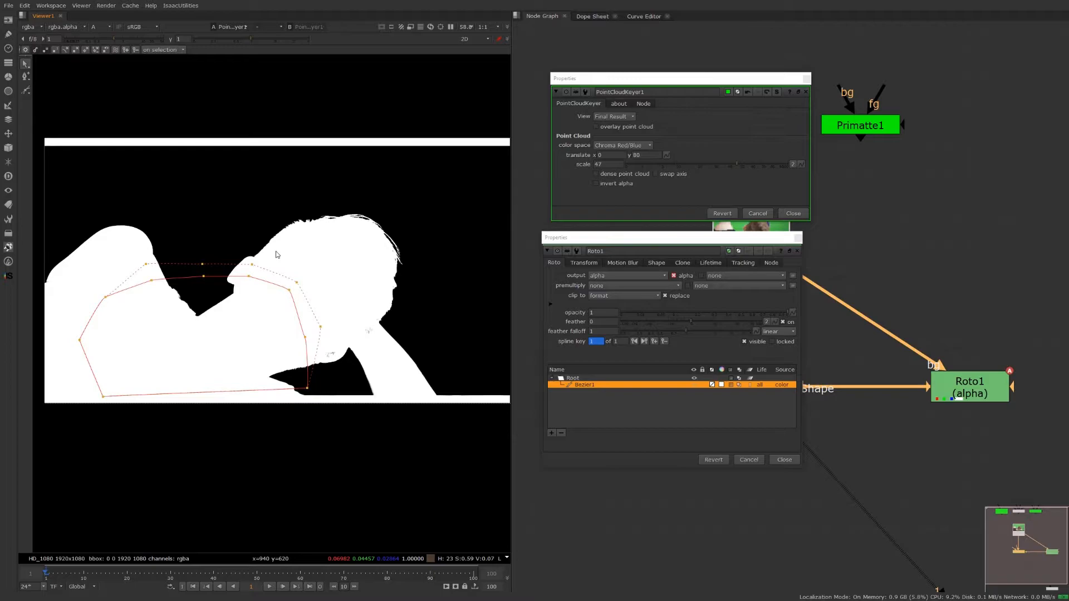
Disconnect the Roto node's bg input from Read1 and reposition the Roto properties window below the keyer's
left_click_drag(559, 237, 595, 278)
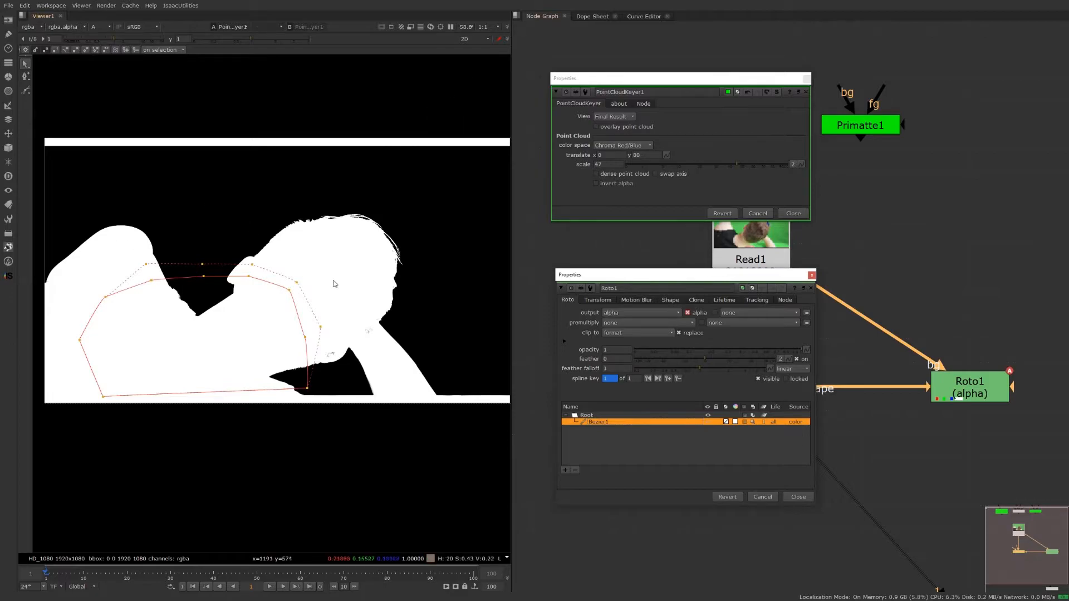
left_click_drag(688, 265, 425, 275)
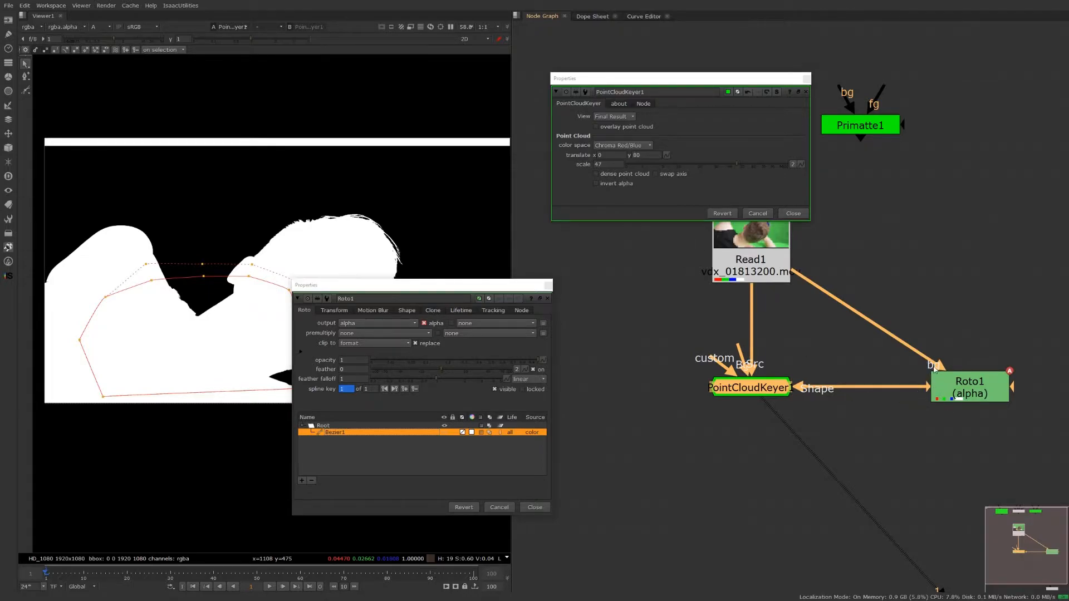
left_click_drag(959, 393, 958, 391)
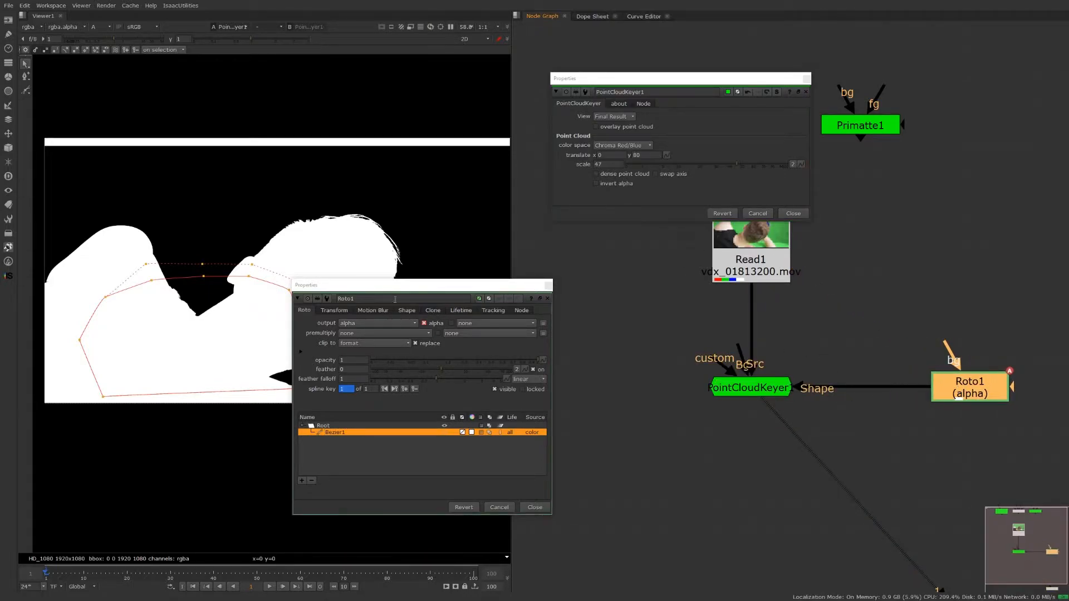
left_click_drag(446, 286, 621, 296)
Set the keyer's view back to Point Cloud, leave the alpha display and move its properties window
left_click(763, 381)
left_click(613, 116)
left_click(613, 100)
key("a")
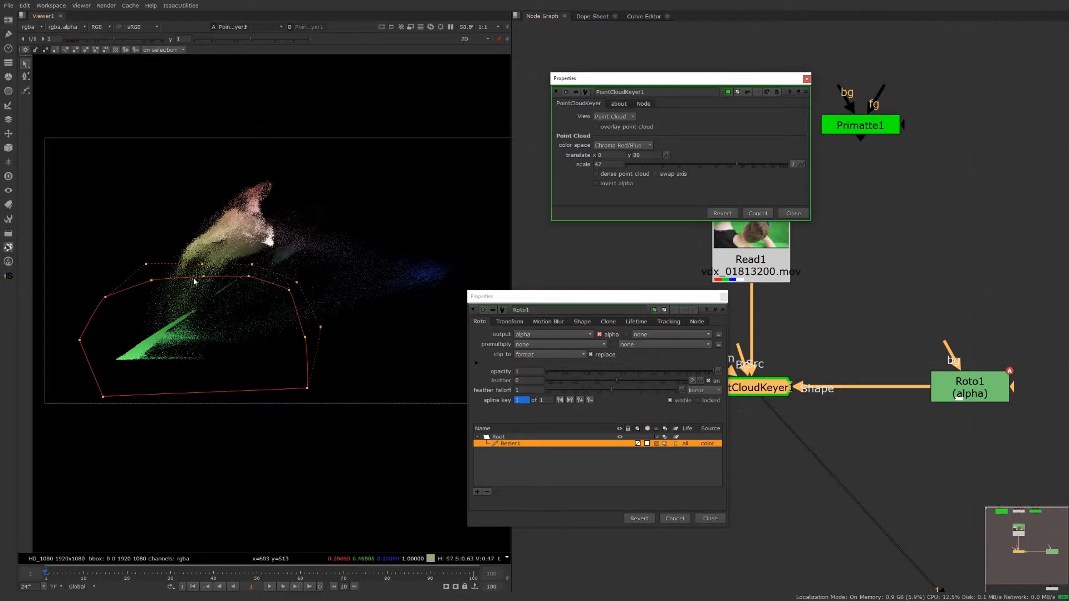
left_click_drag(539, 106, 534, 109)
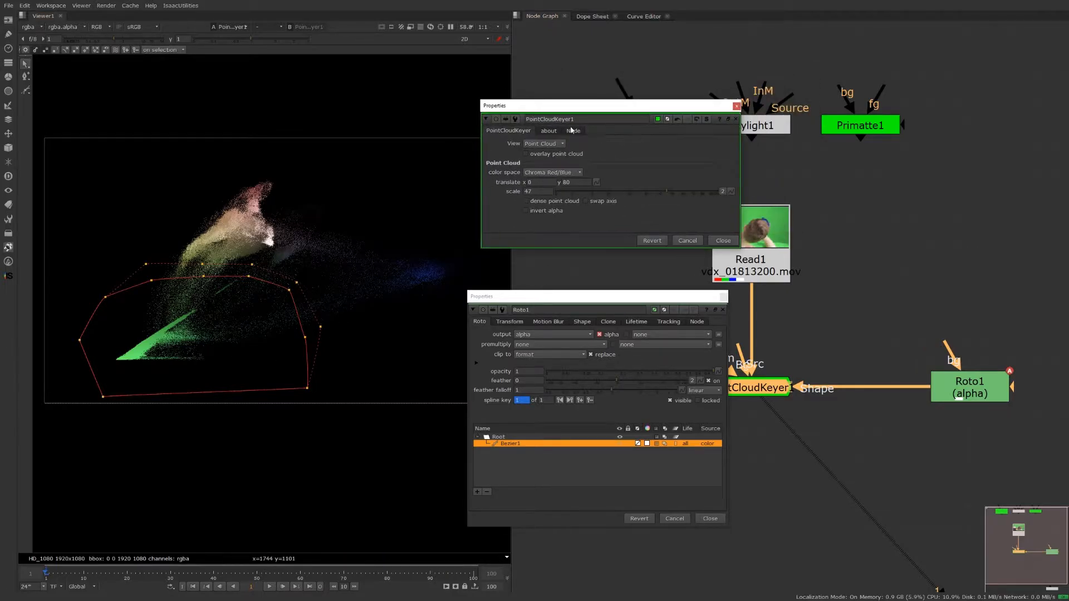
Check the keyer's view options, keep Point Cloud and enable swap axis
left_click(534, 144)
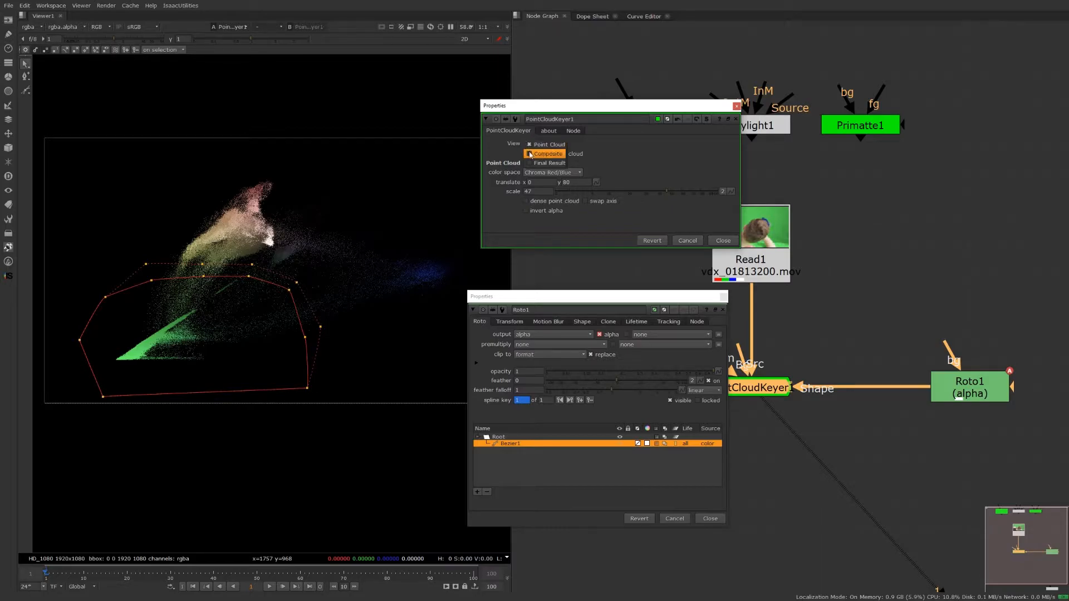
left_click(502, 147)
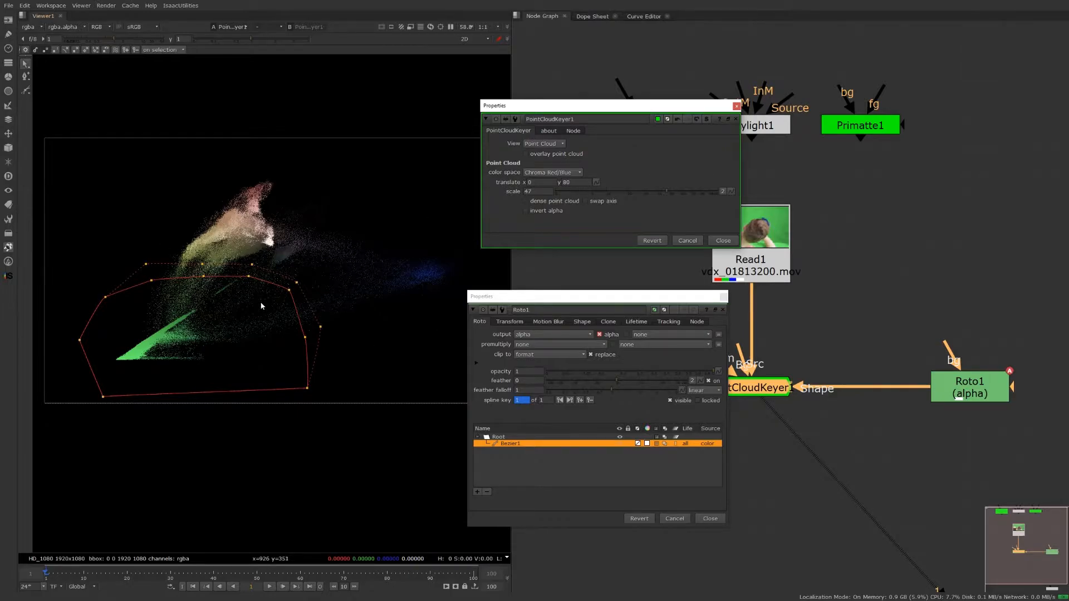
left_click(587, 202)
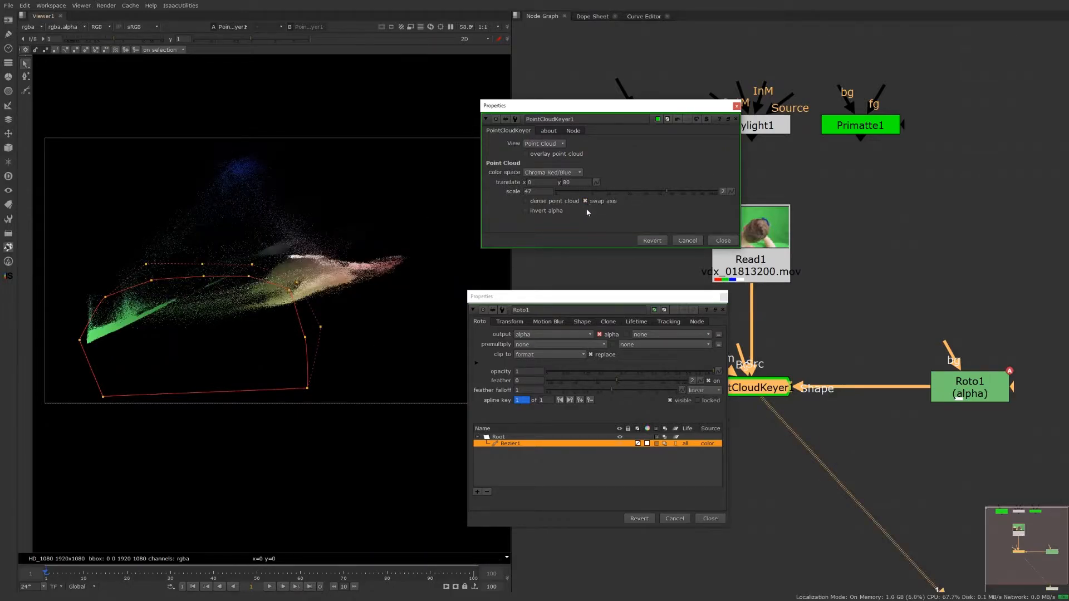
Disable swap axis on the keyer and move the Roto and PointCloudKeyer properties windows clear of the viewer
left_click(585, 202)
left_click(585, 202)
left_click(586, 203)
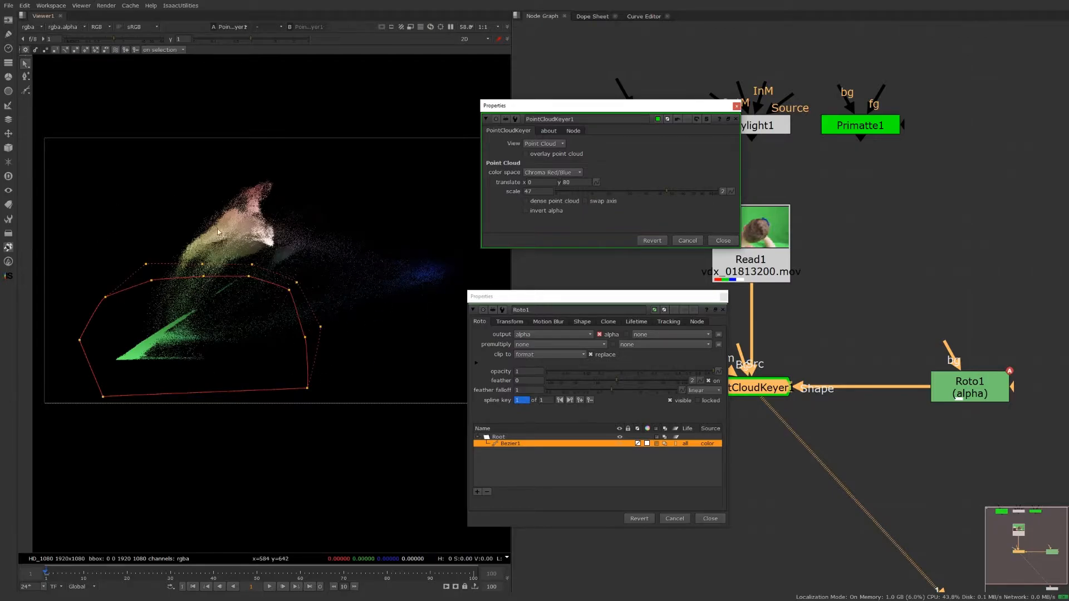
left_click_drag(537, 298, 602, 338)
left_click_drag(568, 105, 612, 58)
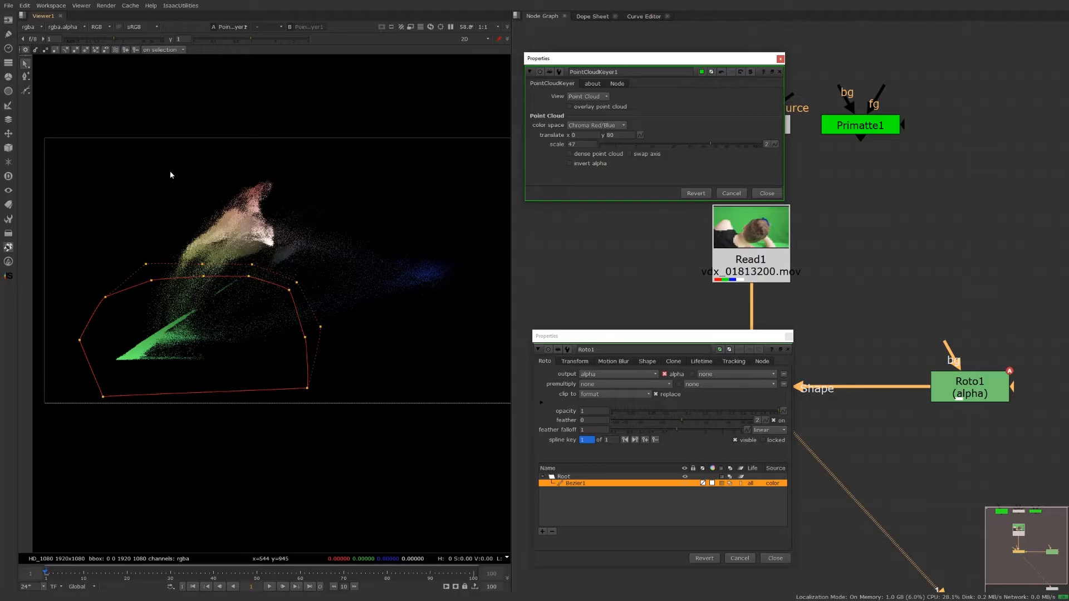
Deselect the Roto shape's points and compare the point cloud's layout with swap axis on and off, leaving it off
left_click_drag(167, 171, 298, 262)
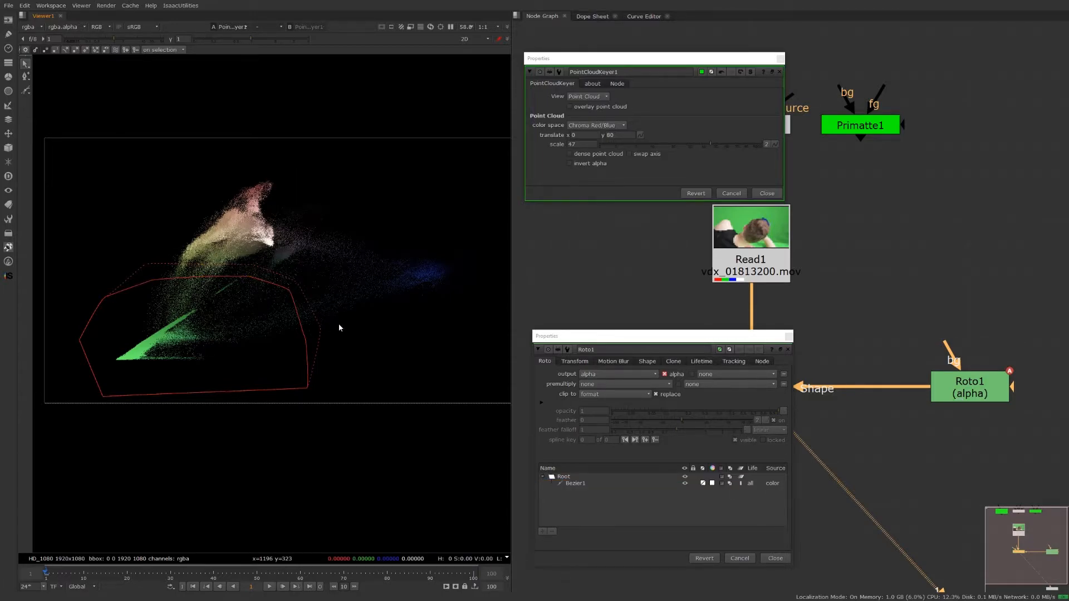
left_click_drag(364, 208, 498, 331)
left_click_drag(127, 317, 226, 371)
left_click(629, 154)
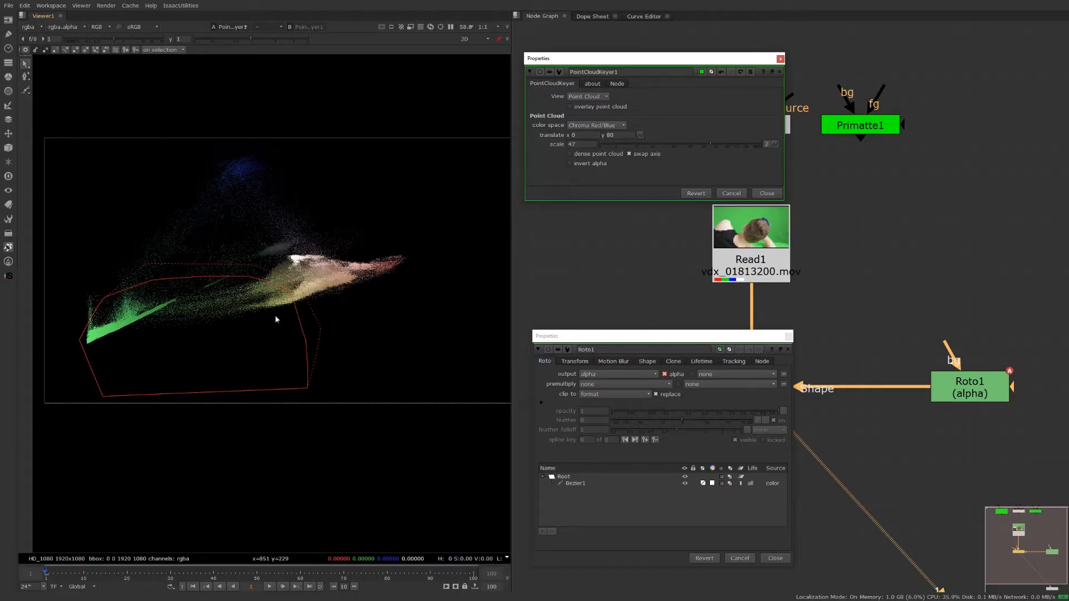
left_click(629, 154)
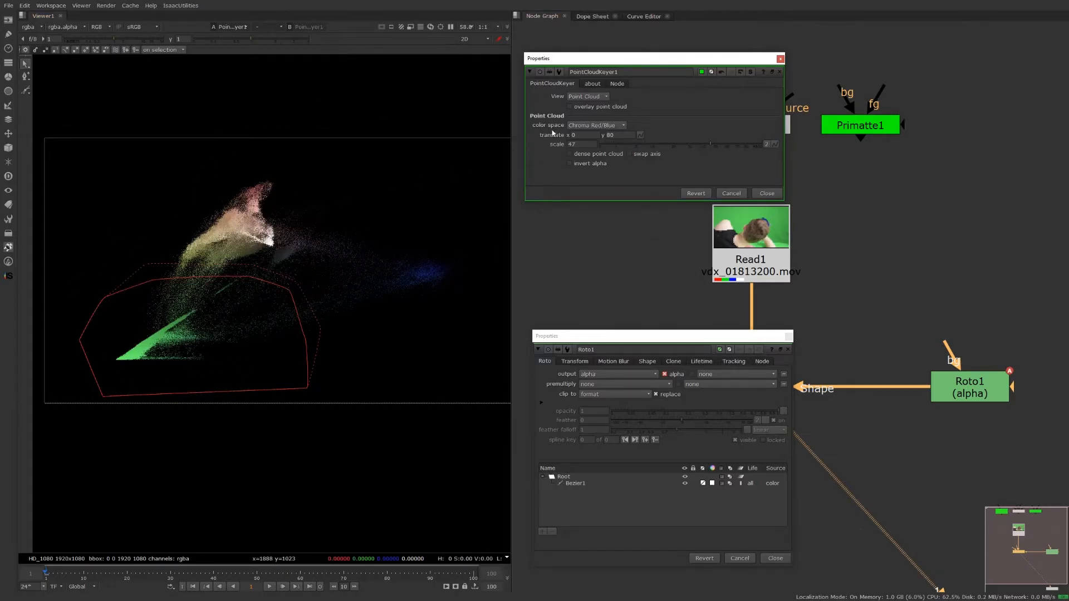
Check the keyer's color space options and their descriptions, keeping Chroma Red/Blue
left_click(572, 126)
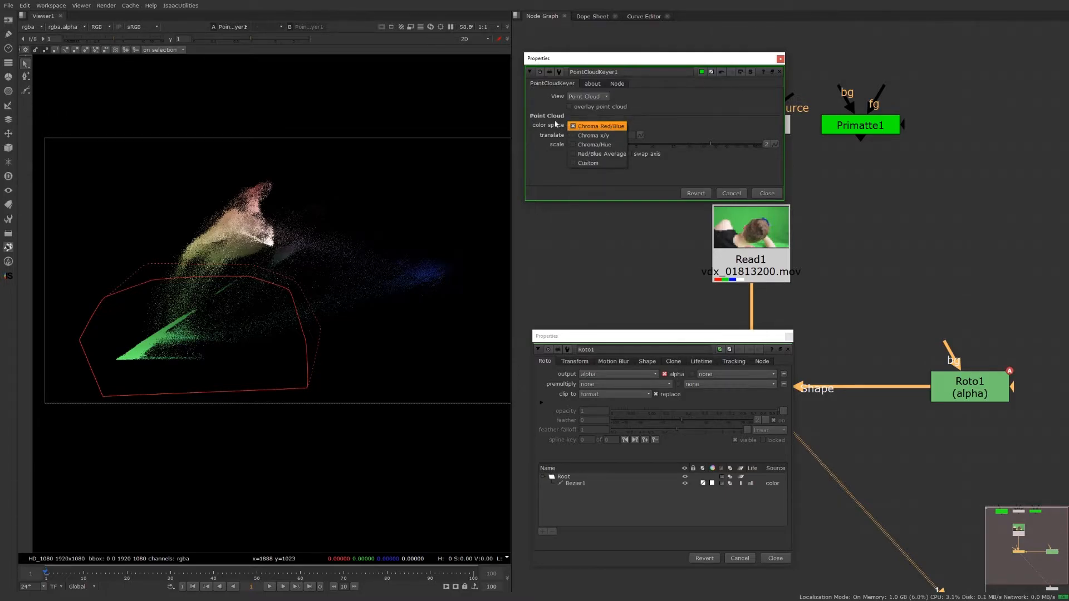
left_click(576, 127)
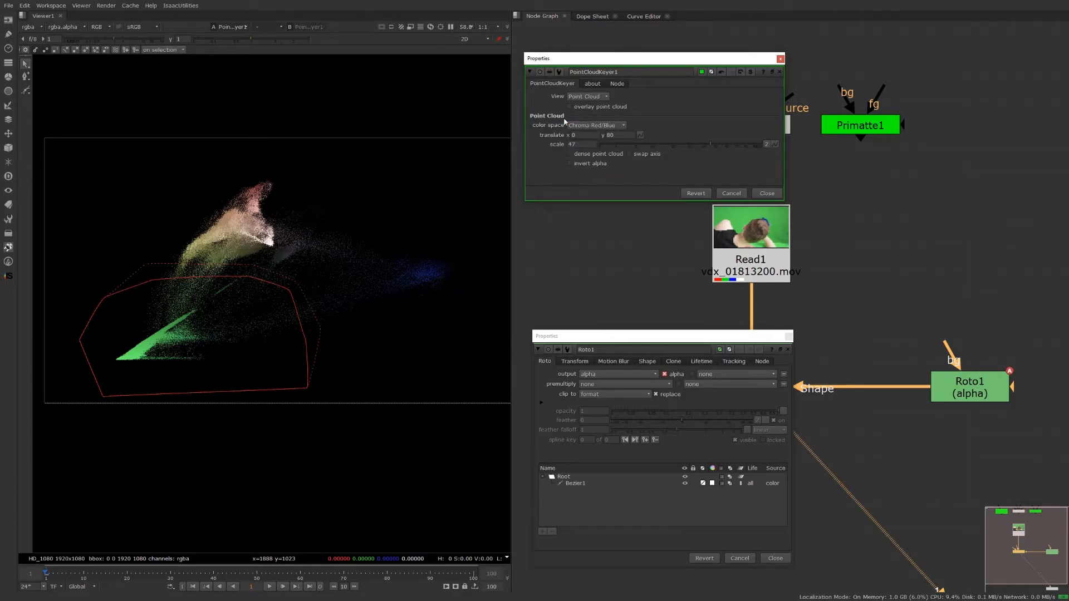
left_click(607, 126)
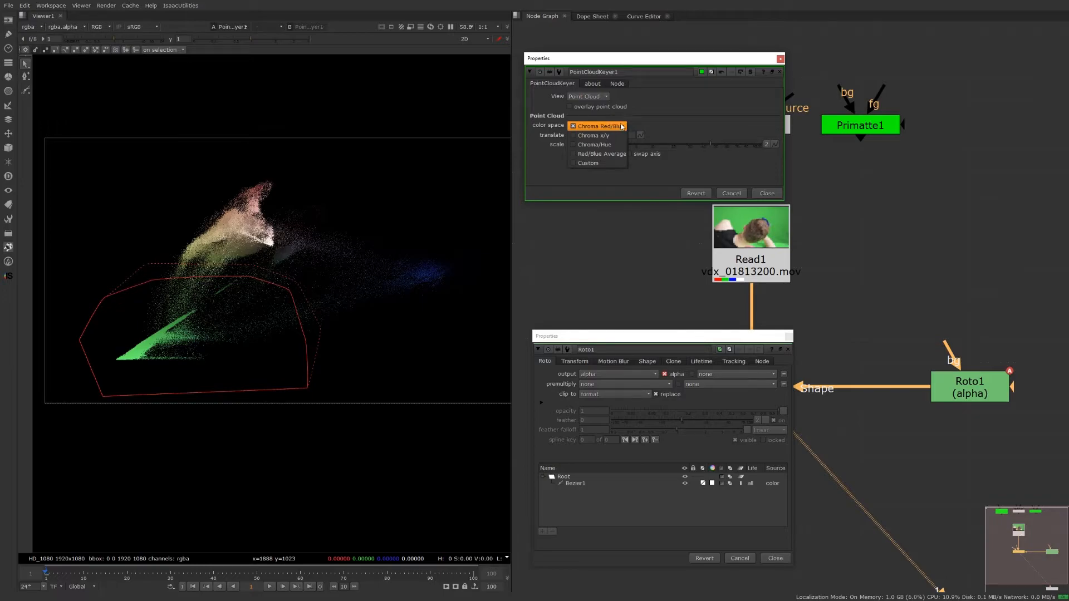
left_click(621, 127)
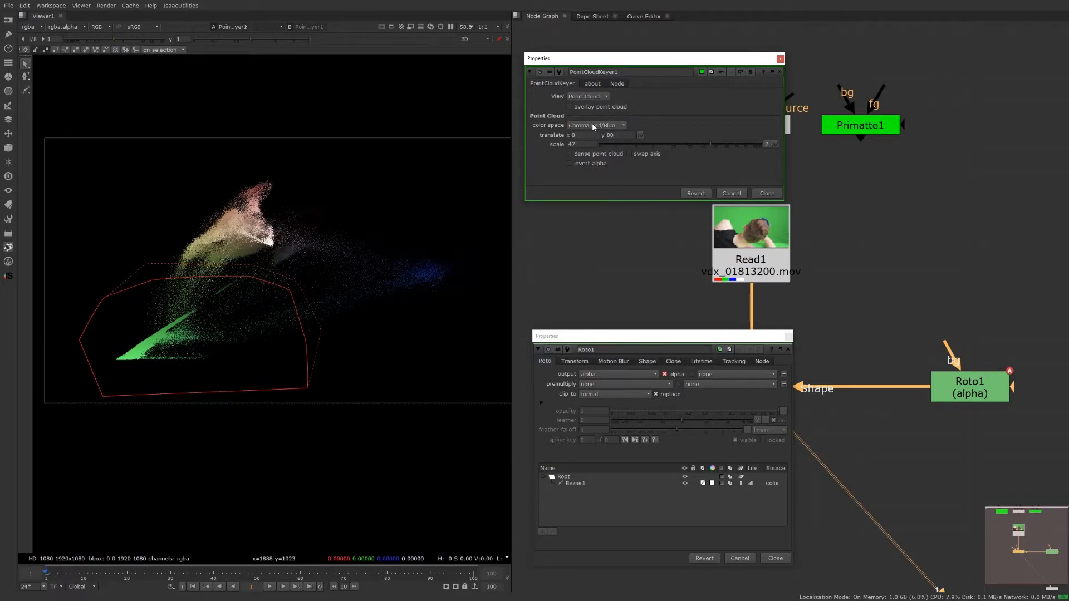
mouse_move(593, 127)
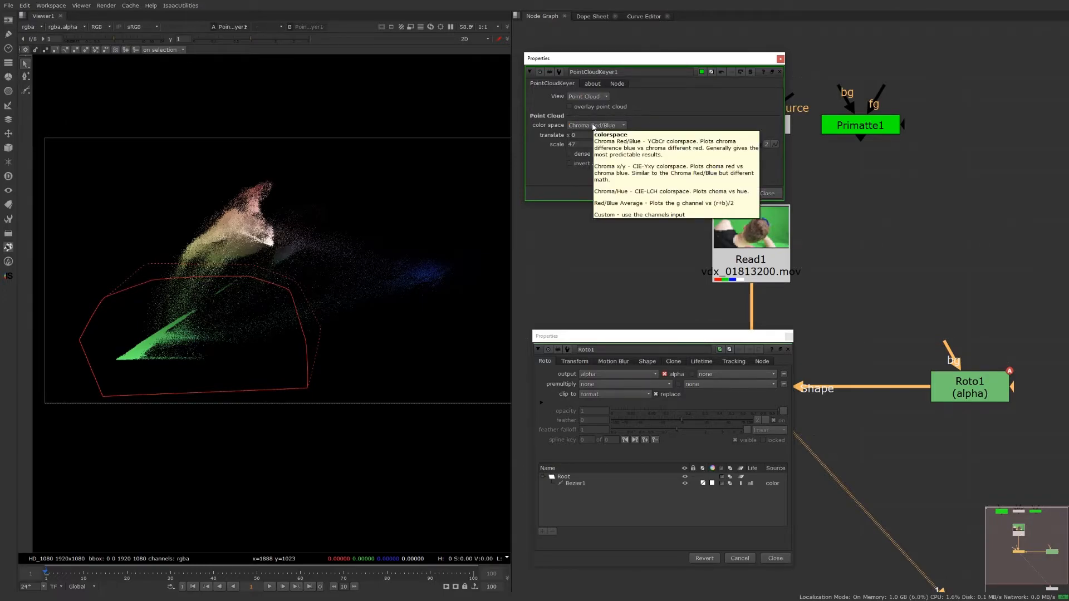
Preview the point cloud in the Chroma x/y and Chroma/Hue color spaces
left_click(595, 127)
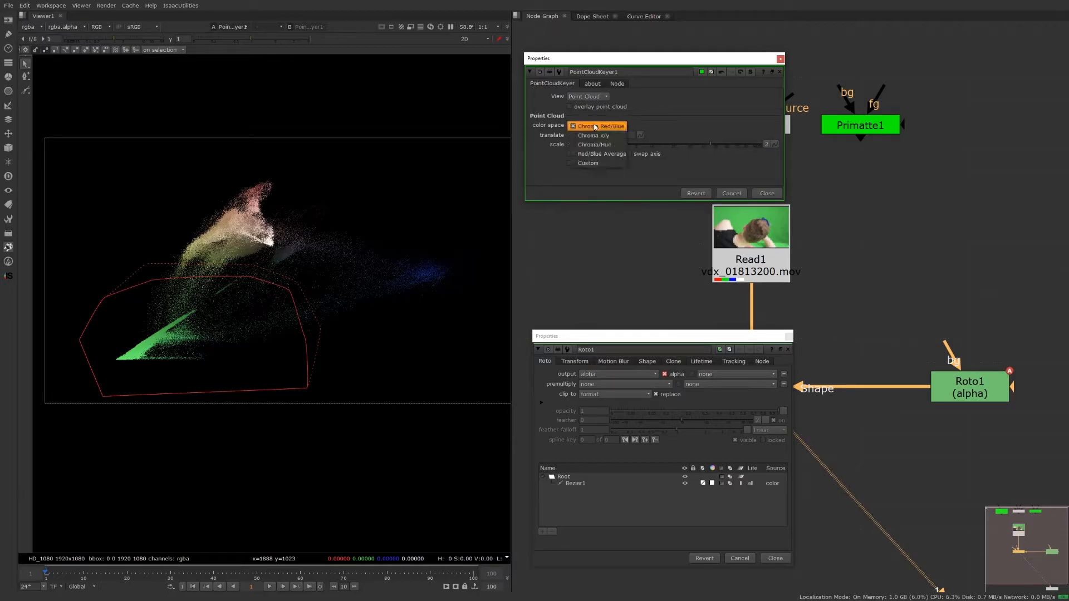
left_click(588, 134)
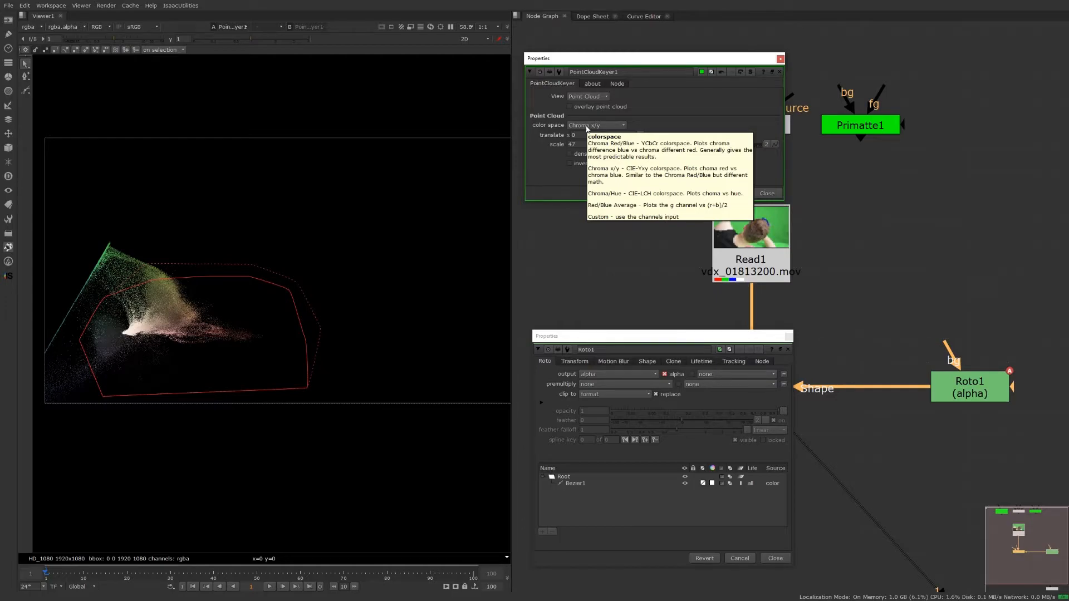
left_click(587, 126)
left_click(581, 136)
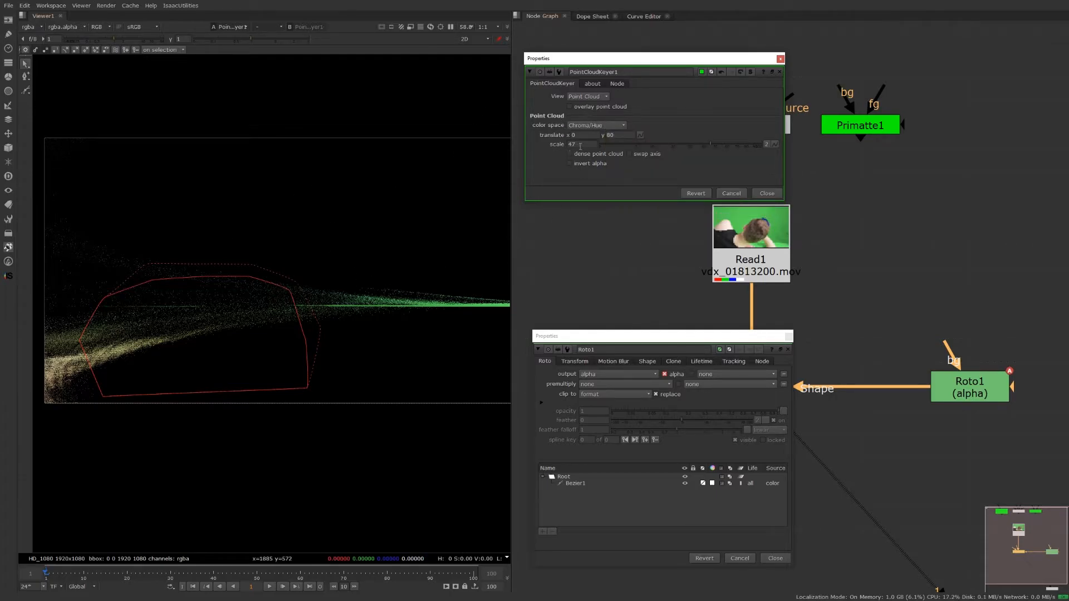
left_click(581, 125)
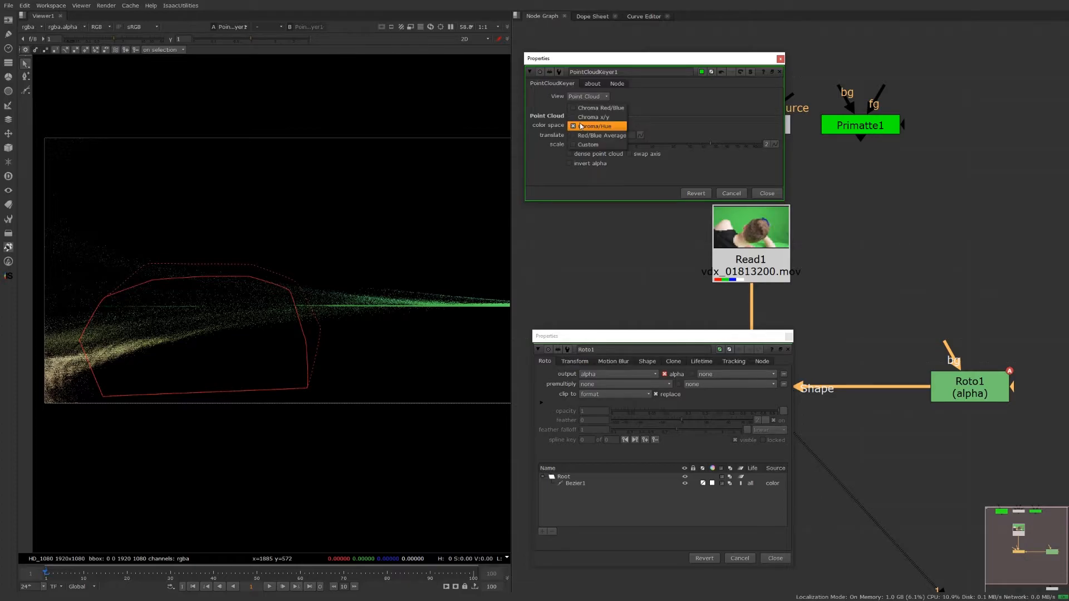
left_click(540, 136)
Plot the point cloud in the Red/Blue Average color space with scale 1 and translate y 0
left_click(582, 125)
left_click(579, 135)
double_click(591, 146)
type("1")
key("shift+Tab")
type("0")
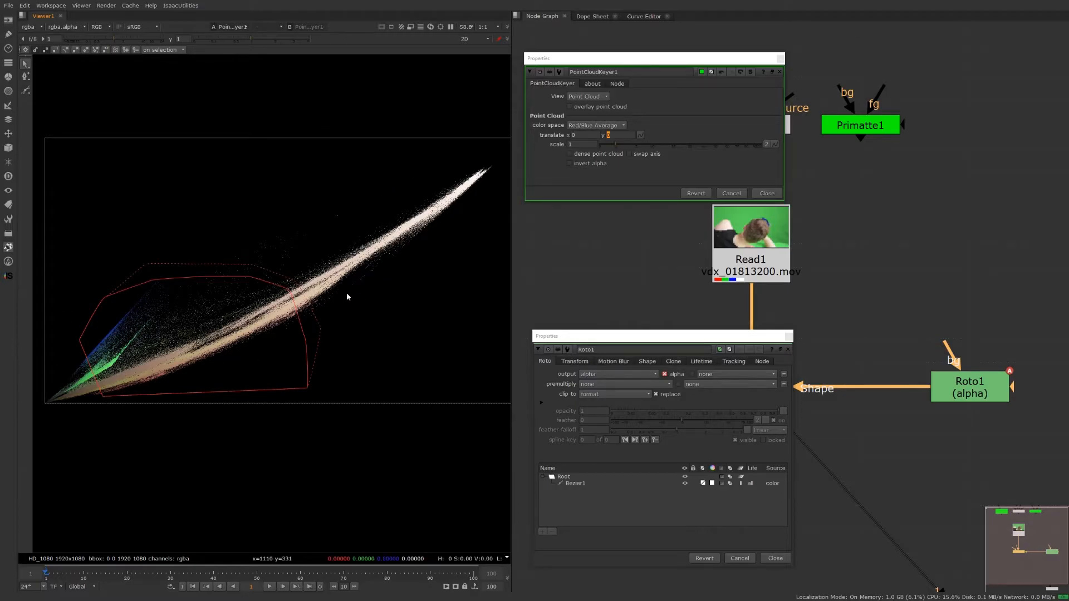
Try the Custom color space and uncover the keyer's custom input in the node graph by temporarily moving the Roto properties window
left_click(586, 127)
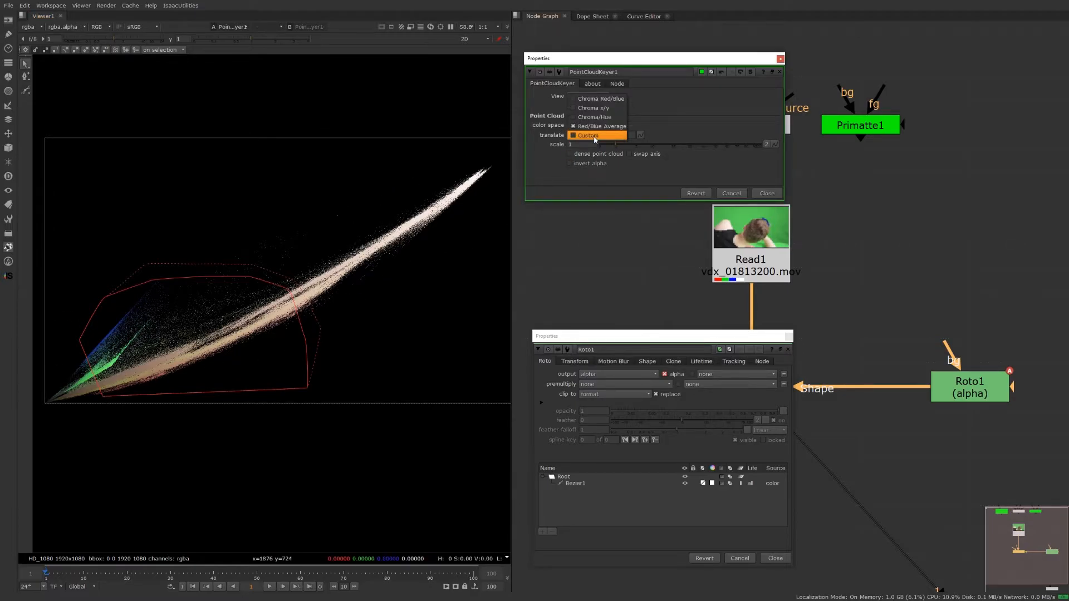
left_click(585, 136)
left_click_drag(641, 340, 237, 292)
left_click_drag(722, 357, 671, 392)
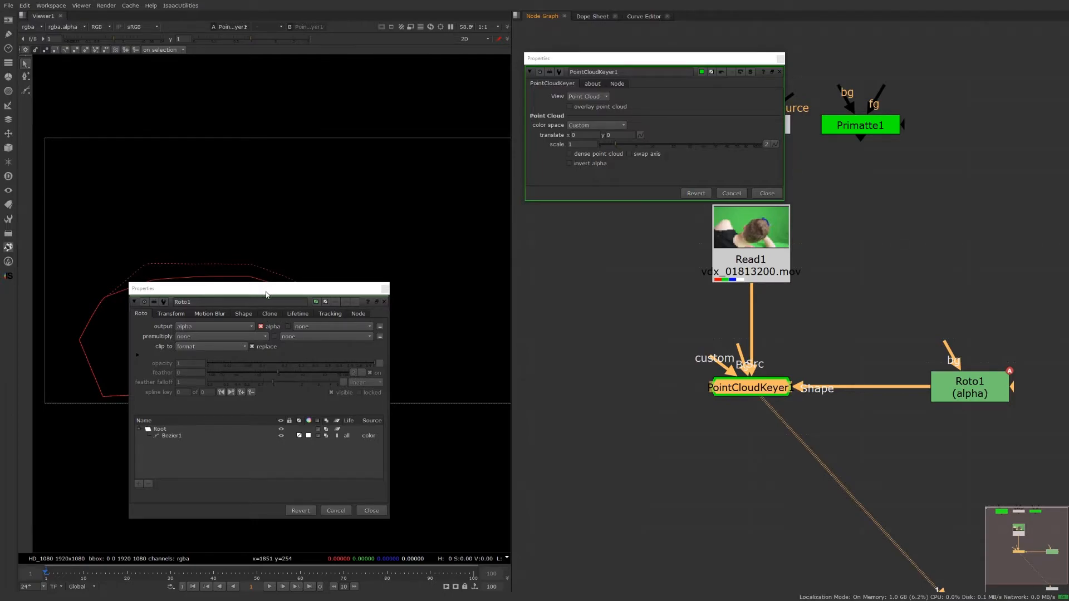
left_click_drag(267, 292, 653, 347)
Set the keyer's color space to Chroma Red/Blue and its scale to 43, selecting the Roto shape's points for reference
left_click(596, 125)
left_click(595, 89)
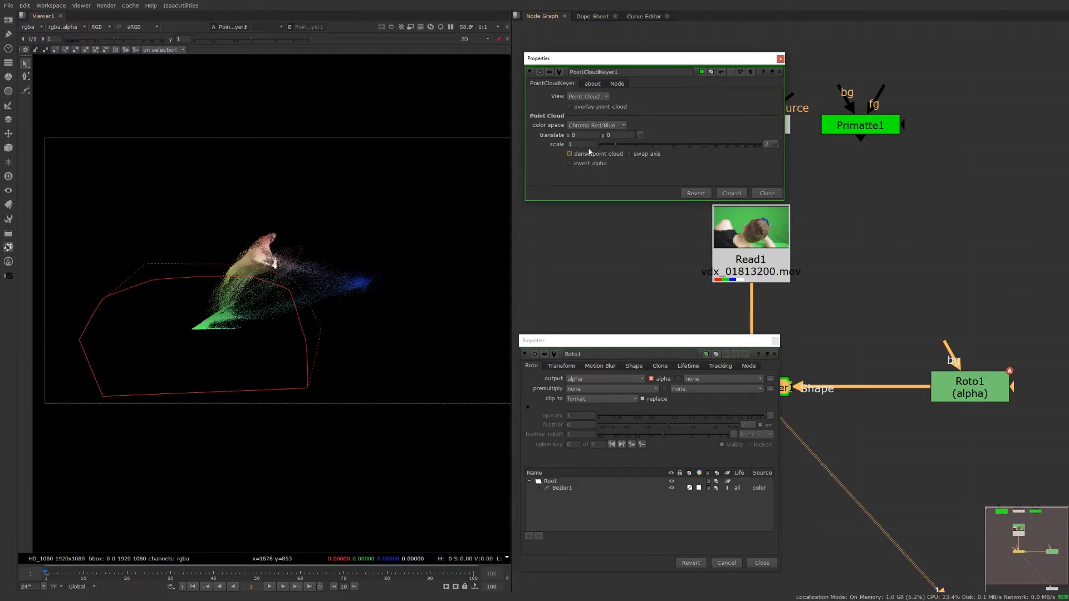
left_click_drag(41, 232, 388, 443)
scroll(159, 325, "up", 6)
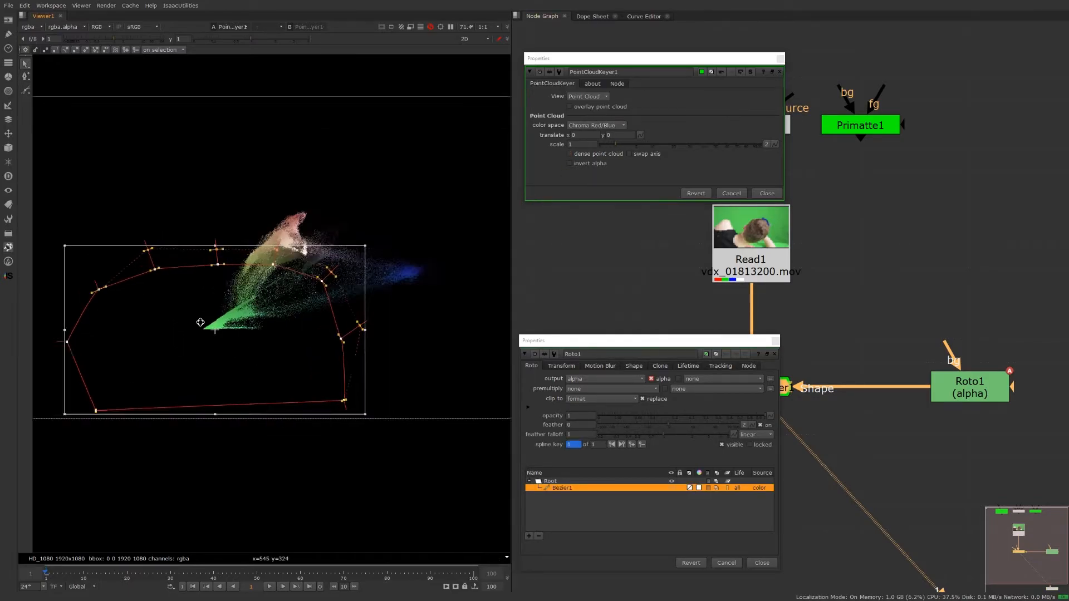
scroll(430, 170, "down", 4)
left_click_drag(605, 147, 705, 150)
left_click_drag(143, 167, 494, 305)
Set the point cloud's translate y to 50 so the green points sit inside the Roto shape
left_click(608, 135)
key("Up")
key("Up")
key("Up")
key("Up")
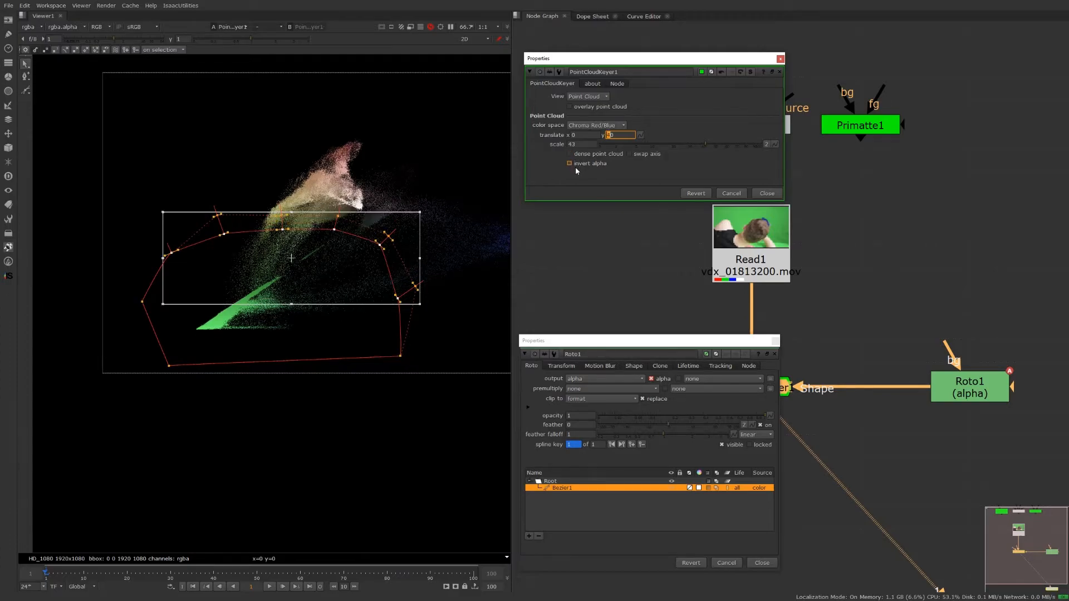
key("Up")
Deselect the Roto shape's points and switch the keyer's view to Composite
left_click(457, 204)
scroll(451, 172, "down", 1)
middle_click_drag(439, 169, 398, 201)
left_click(446, 242)
mouse_move(318, 245)
middle_mouse_down()
mouse_move(265, 262)
mouse_move(331, 254)
middle_mouse_up()
scroll(291, 243, "up", 2)
left_click(579, 97)
left_click(591, 114)
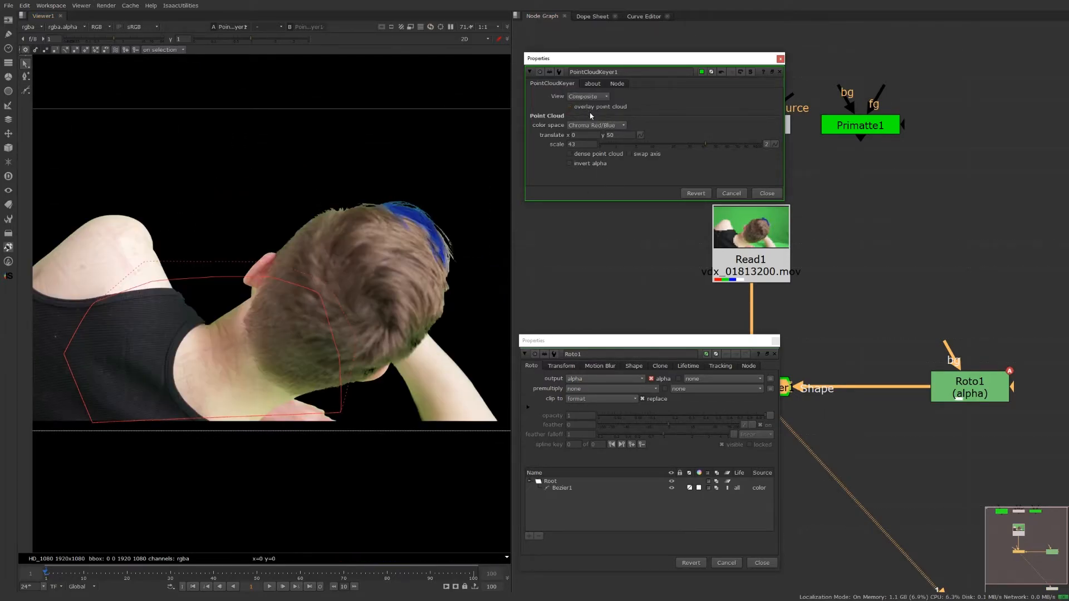
scroll(281, 225, "down", 2)
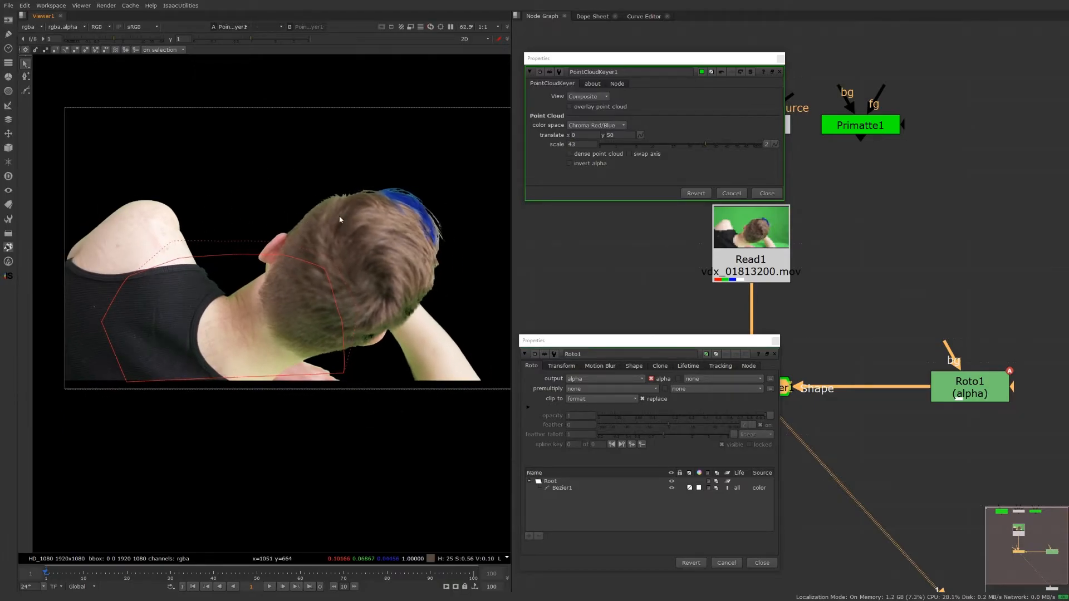
Add a CheckerBoard node beside Read1 and connect it to the keyer's background input to preview the composite
left_click_drag(574, 344, 529, 468)
left_click(607, 301)
key("Tab")
type("checker")
key("Return")
left_click_drag(725, 350, 612, 323)
left_click_drag(445, 220, 625, 372)
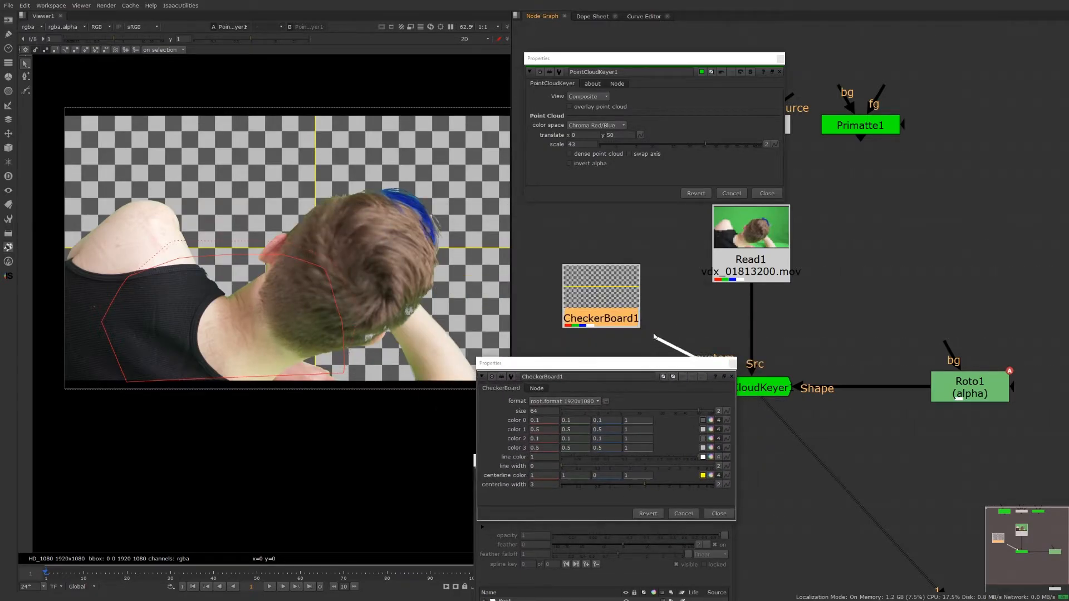
Delete the CheckerBoard node and move the Roto properties window below the keyer's
key("Delete")
left_click_drag(577, 466, 631, 306)
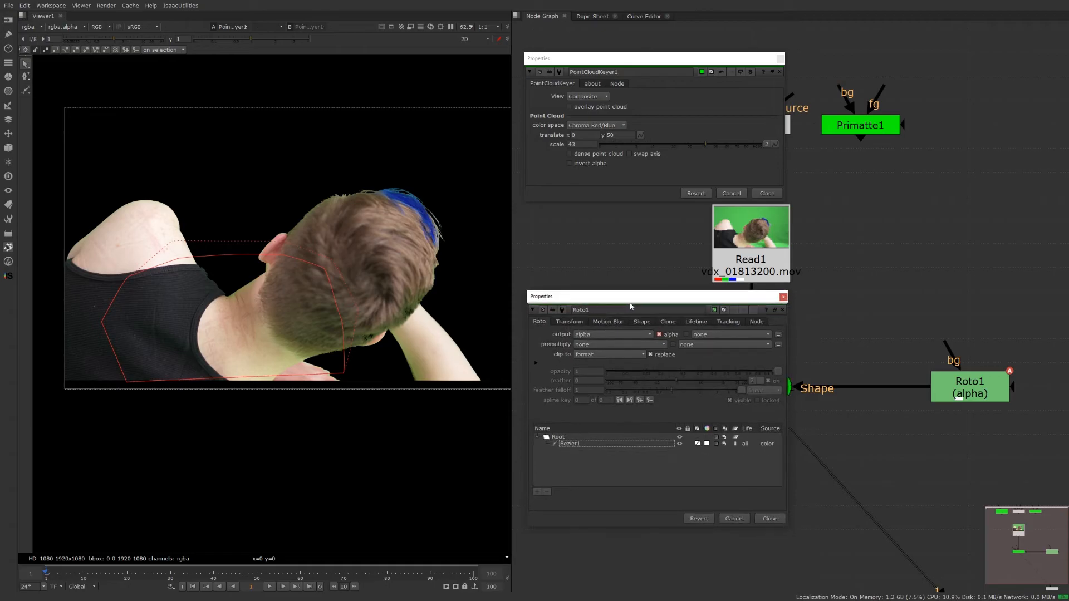
left_click(533, 168)
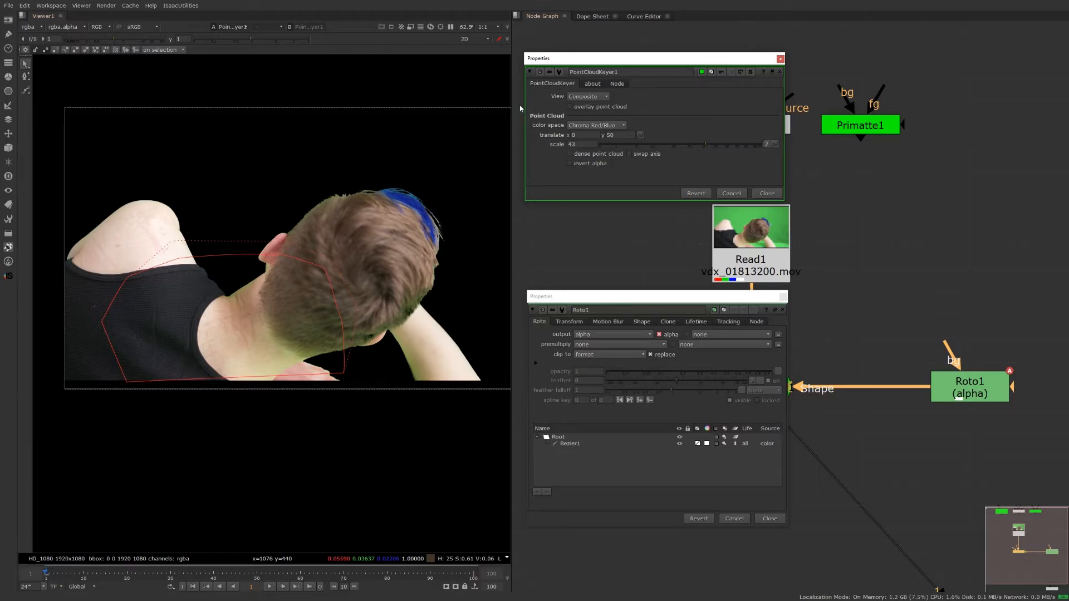
Enable overlay point cloud and raise the two upper-edge points of the Roto shape into the skin-toned points
left_click(569, 106)
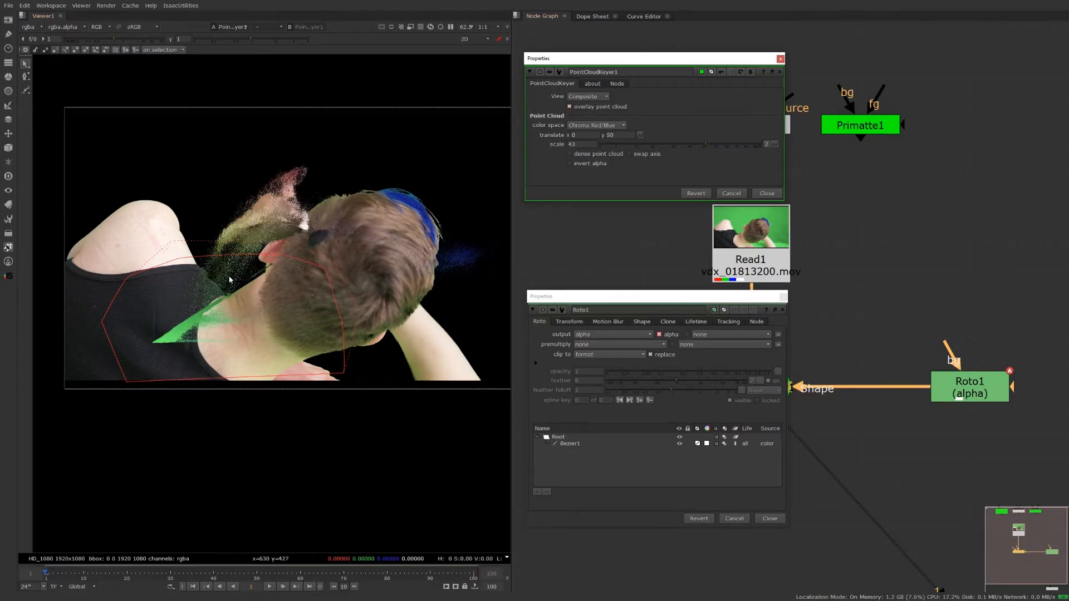
scroll(197, 303, "up", 2)
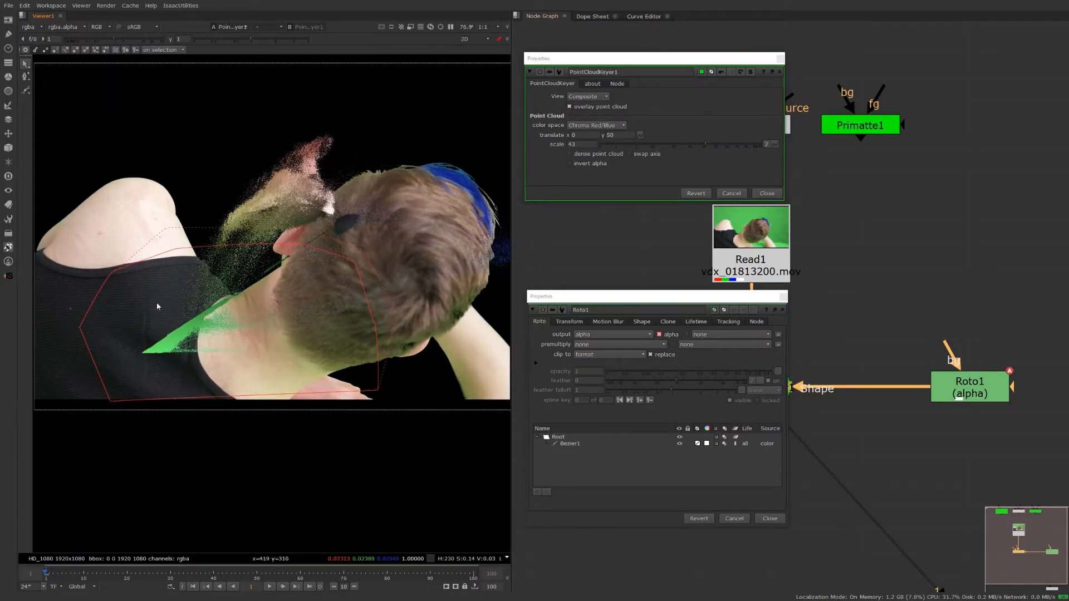
left_click(208, 224)
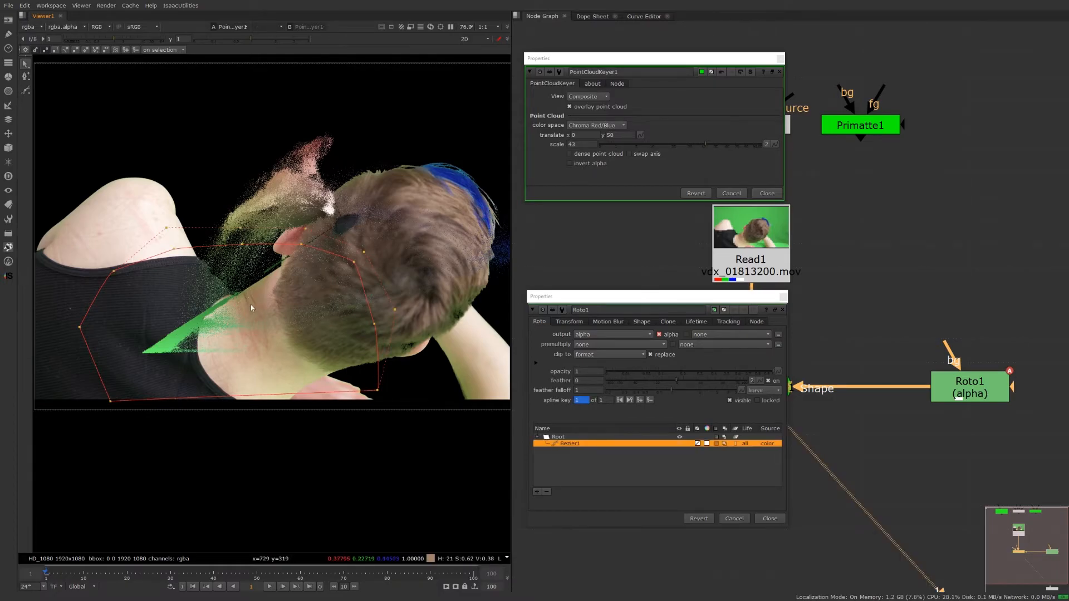
left_click_drag(242, 244, 244, 221)
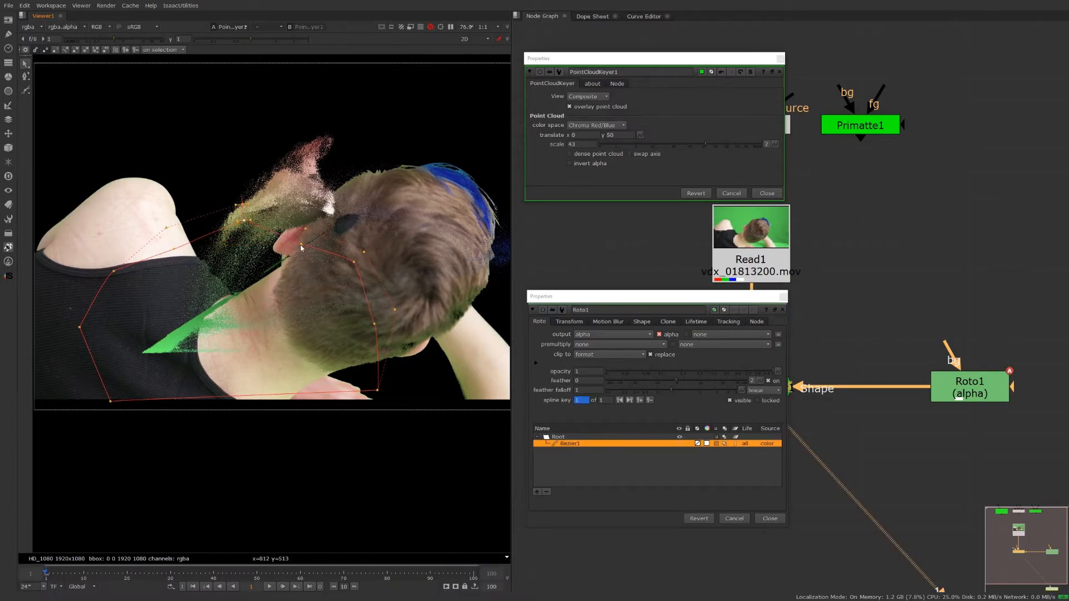
left_click_drag(302, 244, 307, 219)
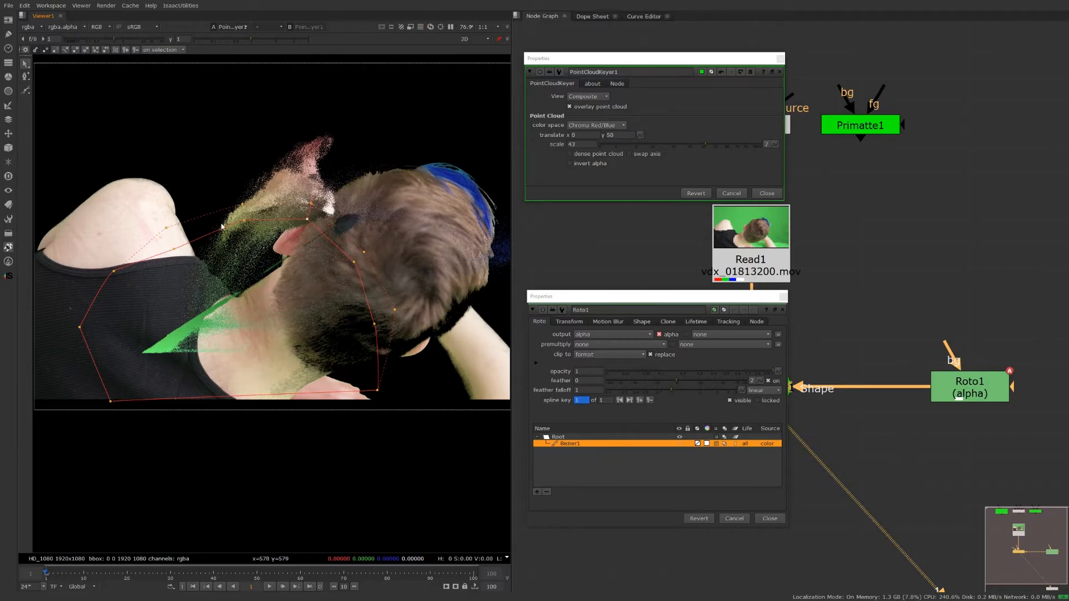
Pull the Roto shape's two upper-edge points and their feather back down to the lower edge of the skin-toned points
left_click_drag(143, 147, 335, 255)
left_click(287, 195)
left_click_drag(237, 203, 229, 236)
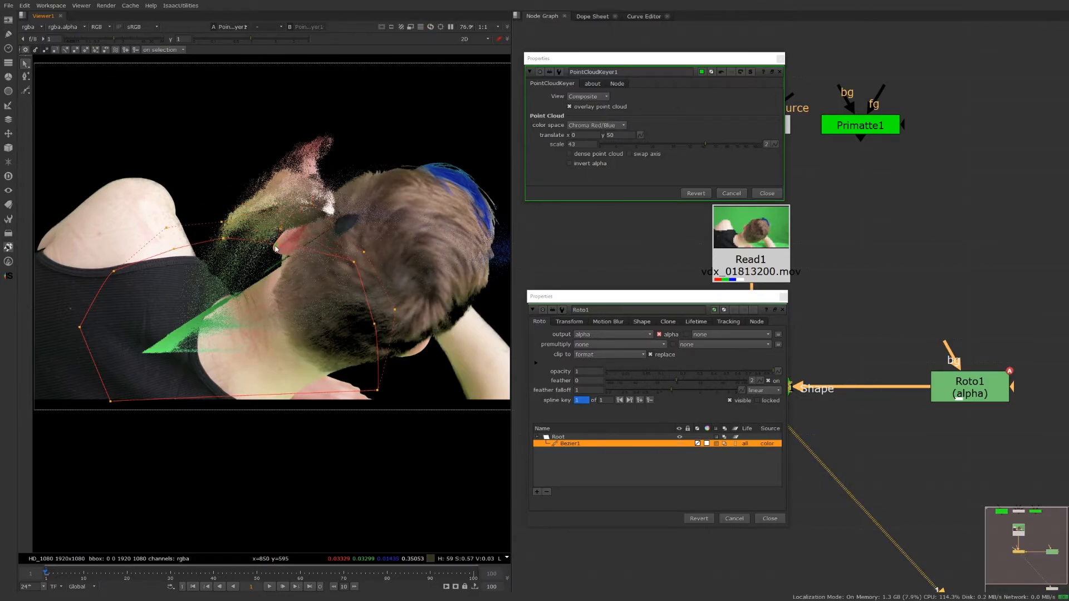
scroll(313, 244, "down", 1)
left_click_drag(314, 236, 301, 242)
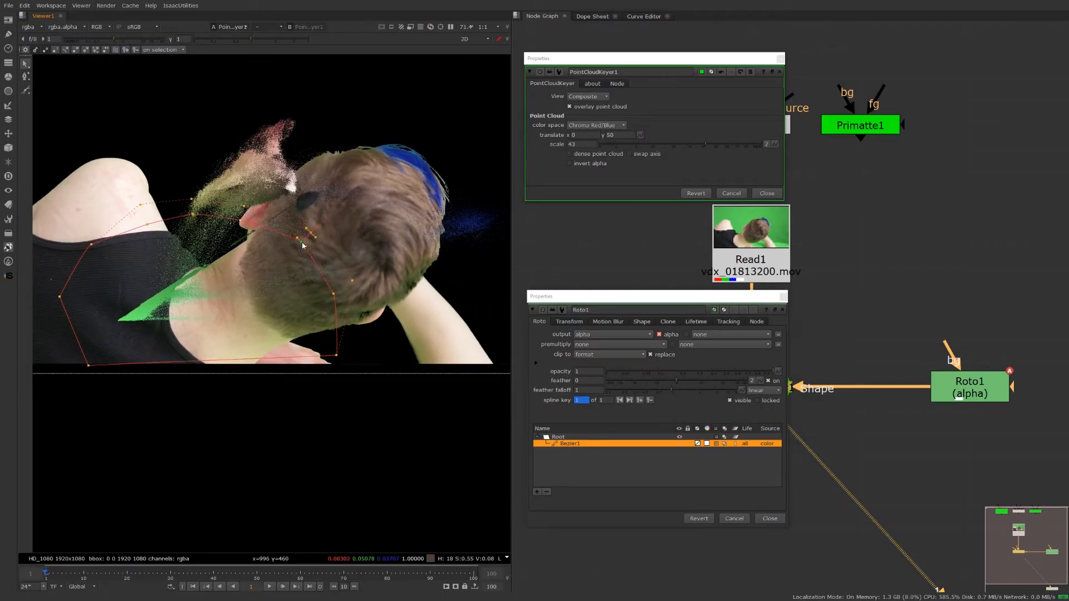
left_click_drag(240, 221, 195, 226)
Enable dense point cloud on the keyer
scroll(235, 270, "down", 1)
middle_click_drag(235, 273, 290, 270)
scroll(290, 270, "up", 2)
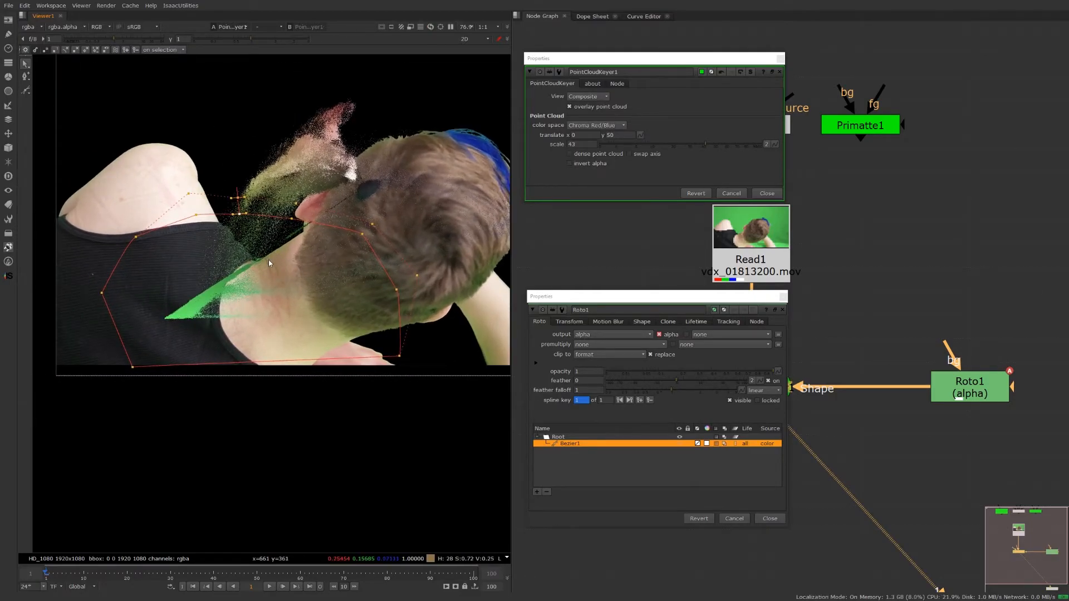
scroll(242, 273, "up", 2)
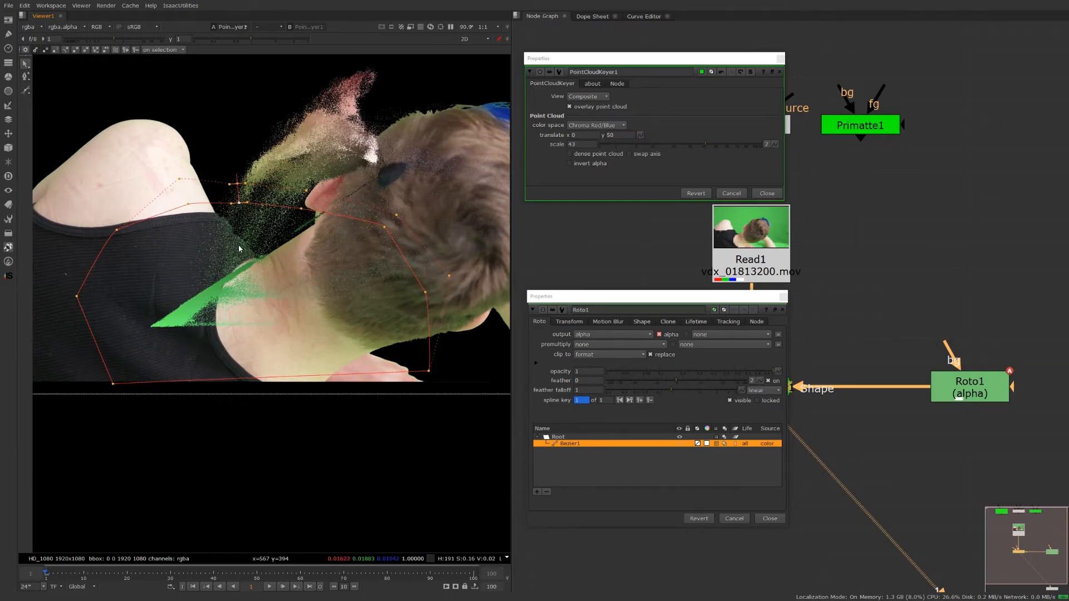
left_click(569, 153)
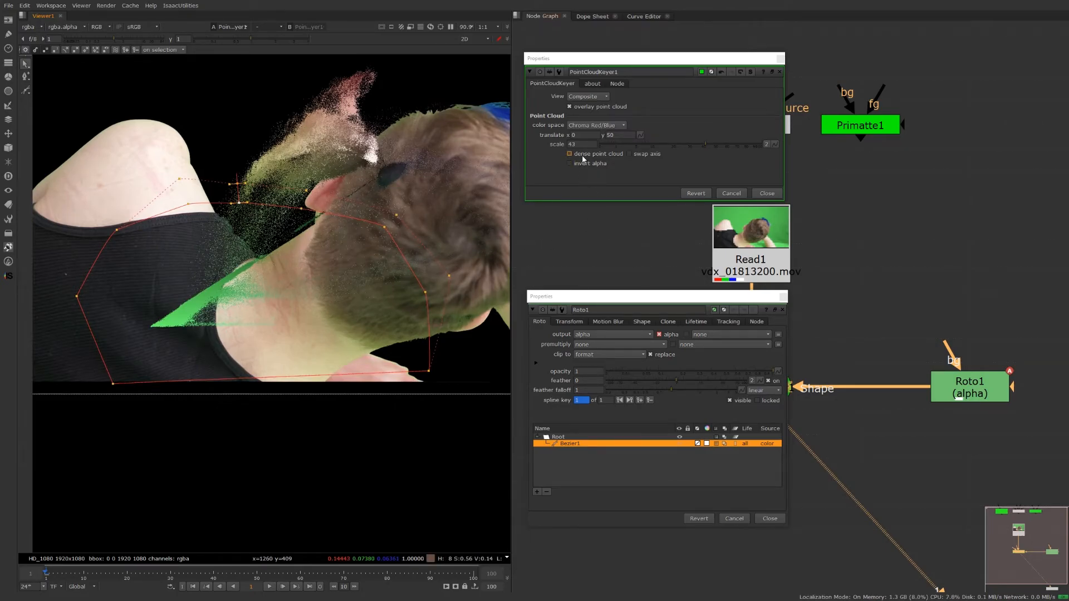
Examine the dense point cloud over the composite, from the green points near the Roto shape across to the blue points
middle_click_drag(240, 309, 210, 328)
scroll(222, 324, "down", 2)
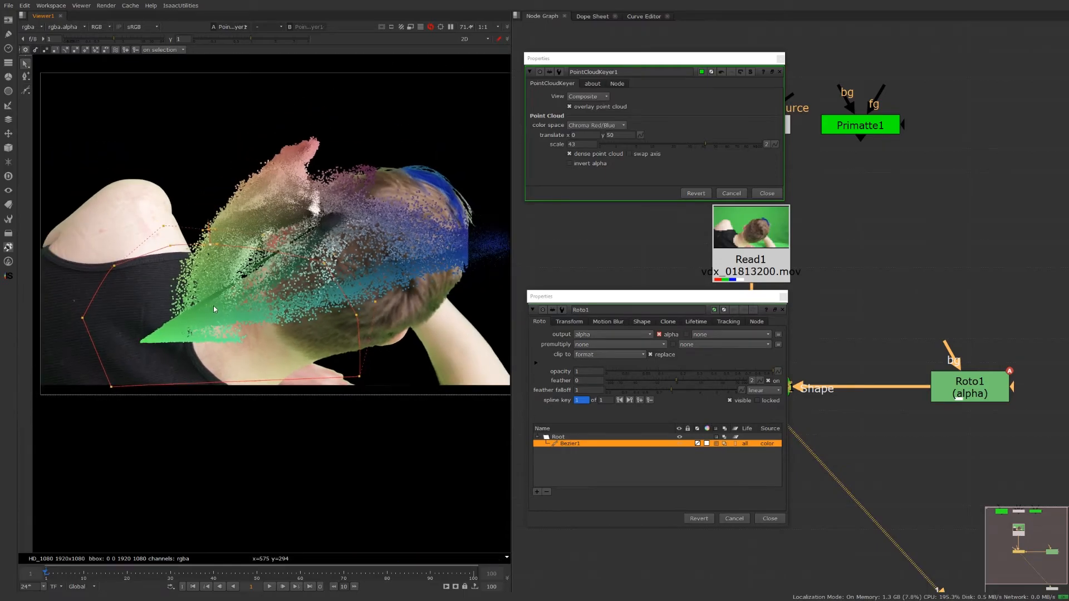
middle_click_drag(370, 245, 315, 266)
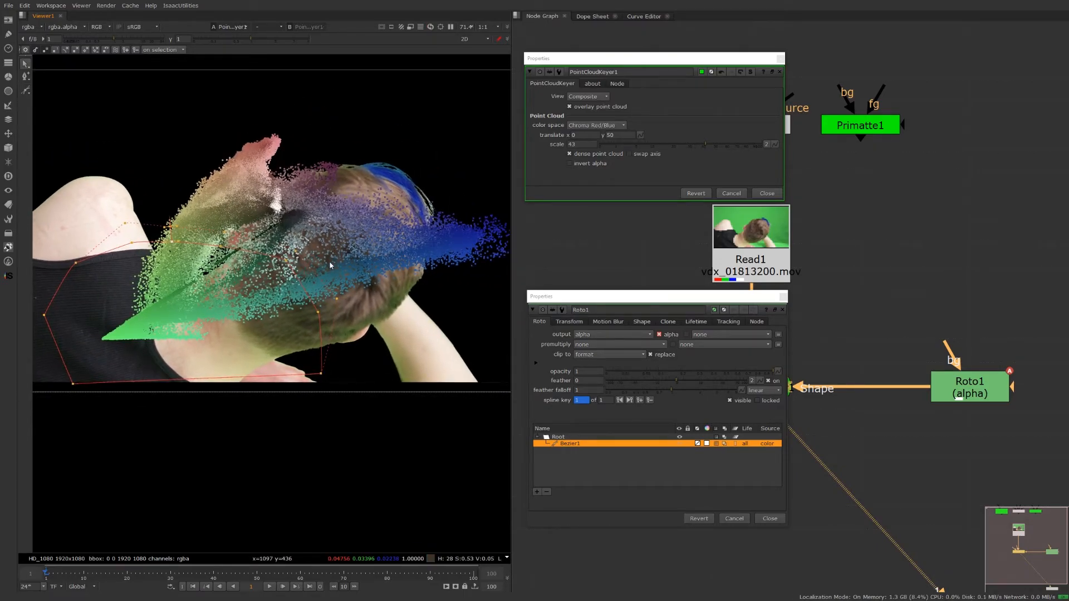
scroll(225, 232, "up", 5)
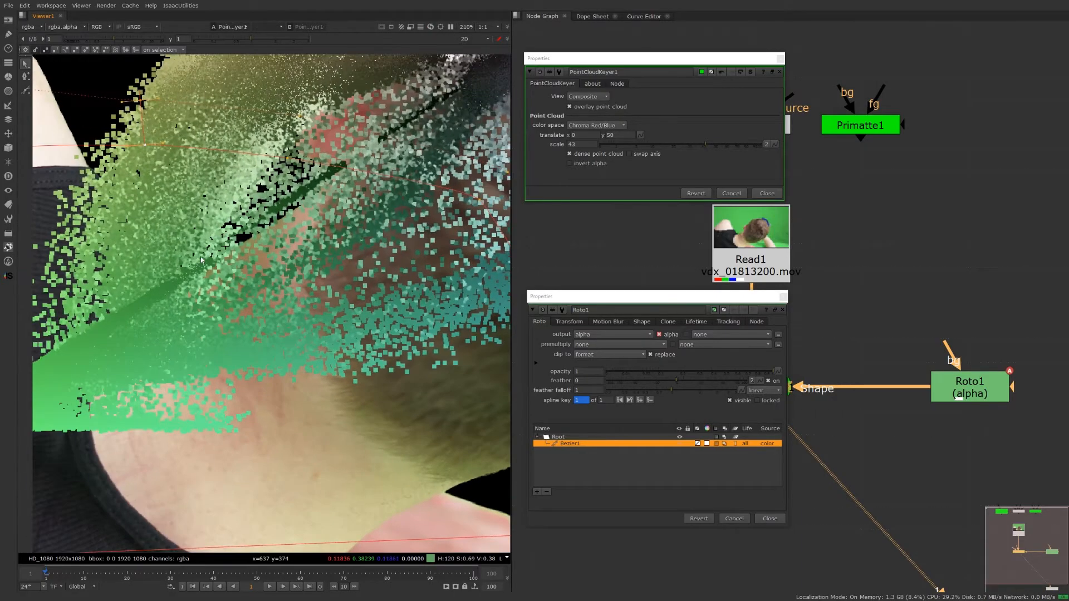
scroll(245, 255, "down", 2)
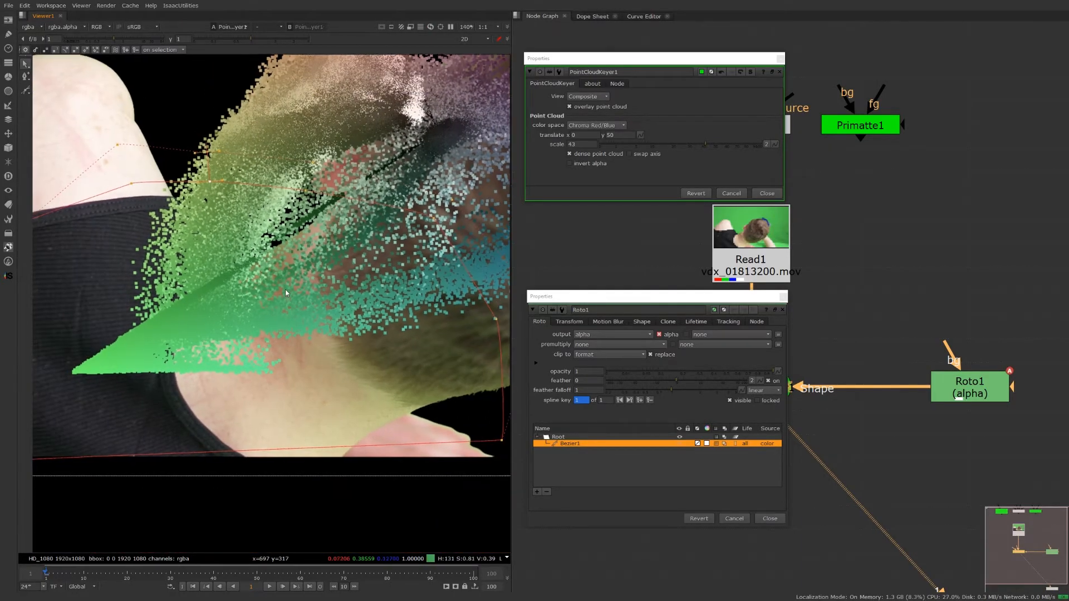
scroll(285, 291, "down", 1)
scroll(242, 254, "down", 1)
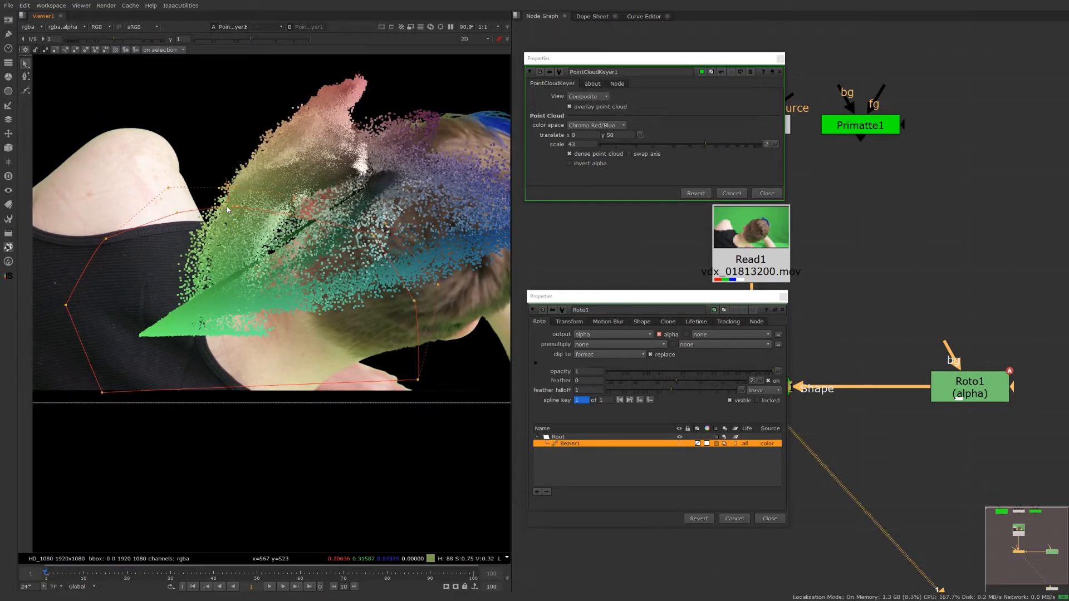
scroll(242, 278, "down", 1)
scroll(244, 280, "down", 1)
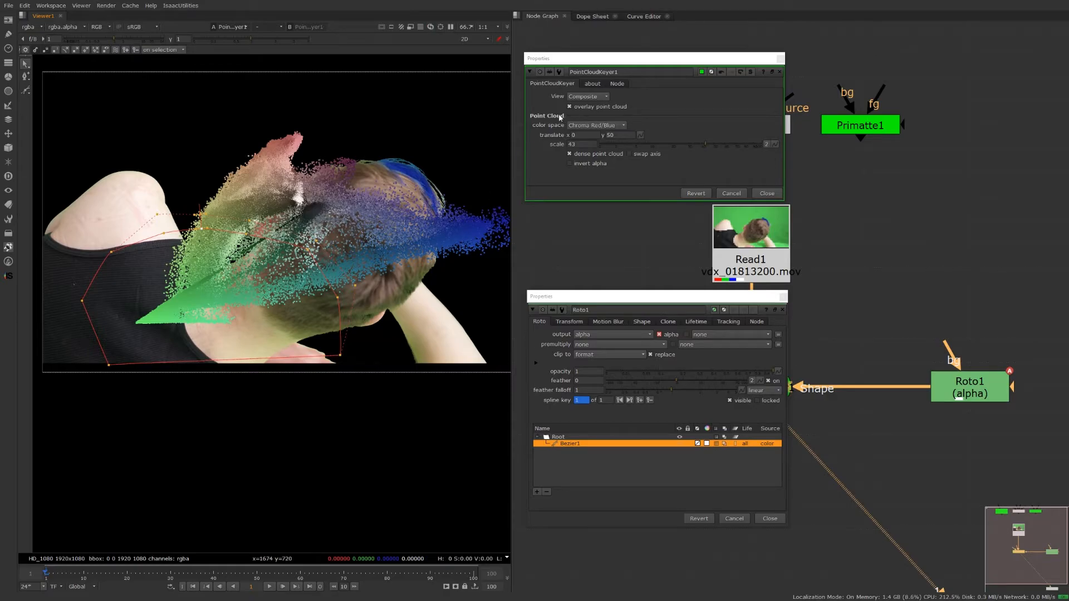
Switch the keyer's View to Final Result and check the alpha channel with the point cloud overlaid
left_click(587, 97)
left_click(585, 109)
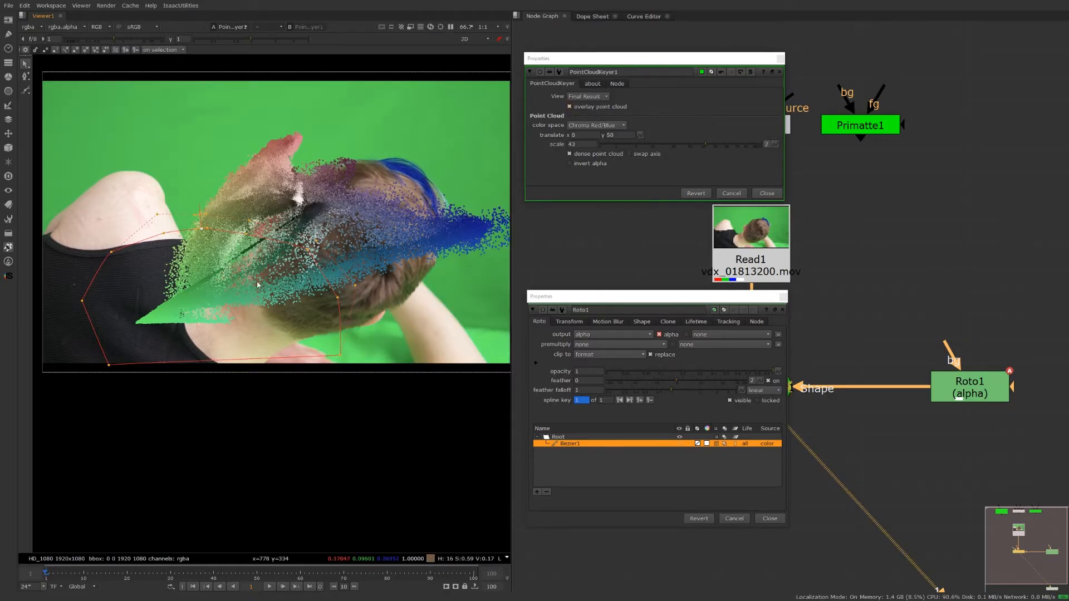
middle_click_drag(259, 283, 246, 292)
scroll(379, 222, "down", 2)
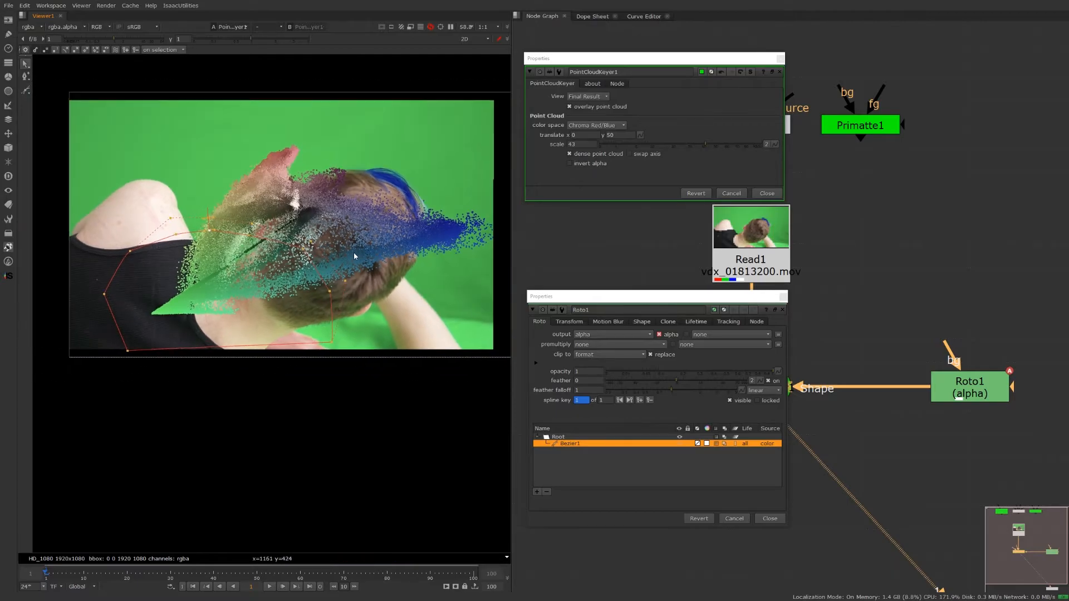
middle_click_drag(392, 227, 350, 252)
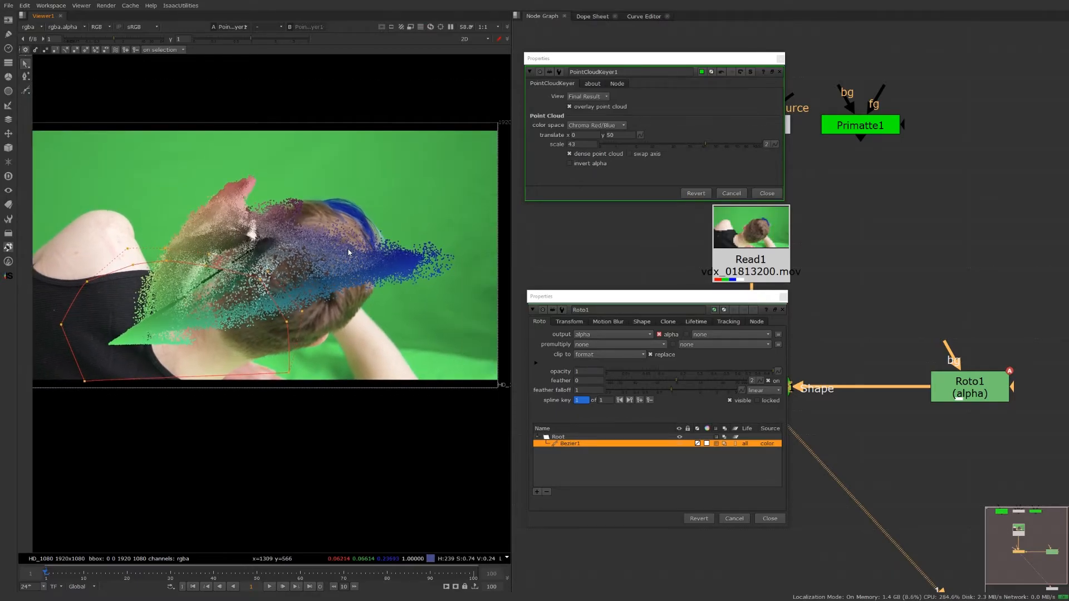
key("a")
key("a")
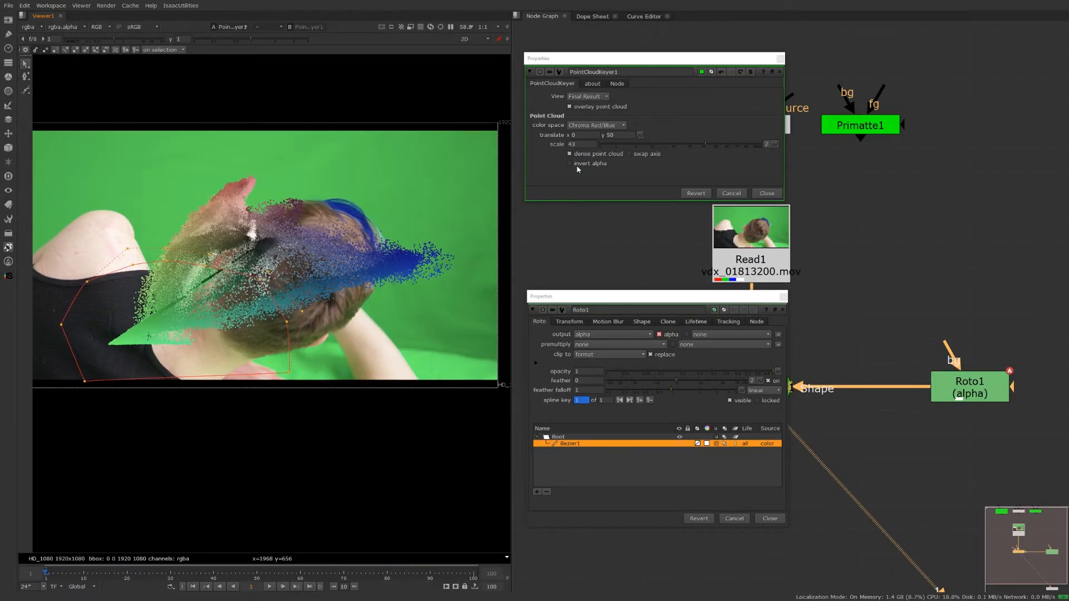
Switch the keyer's View back to Composite and check its alpha channel
left_click(584, 98)
left_click(582, 91)
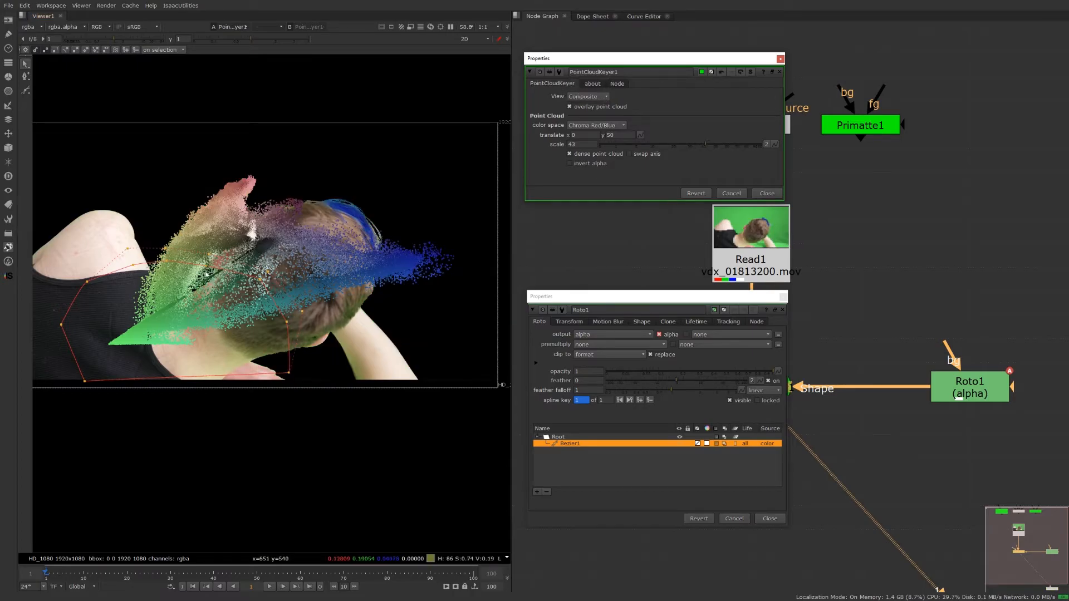
key("a")
key("a")
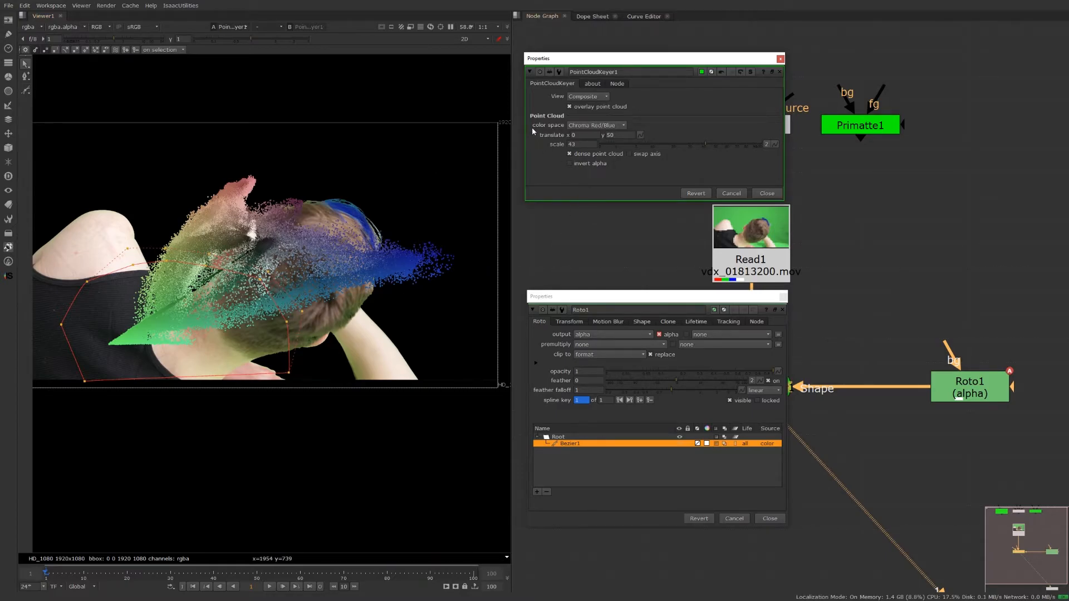
Set the keyer's View to Final Result and turn off overlay point cloud
left_click(588, 96)
left_click(584, 87)
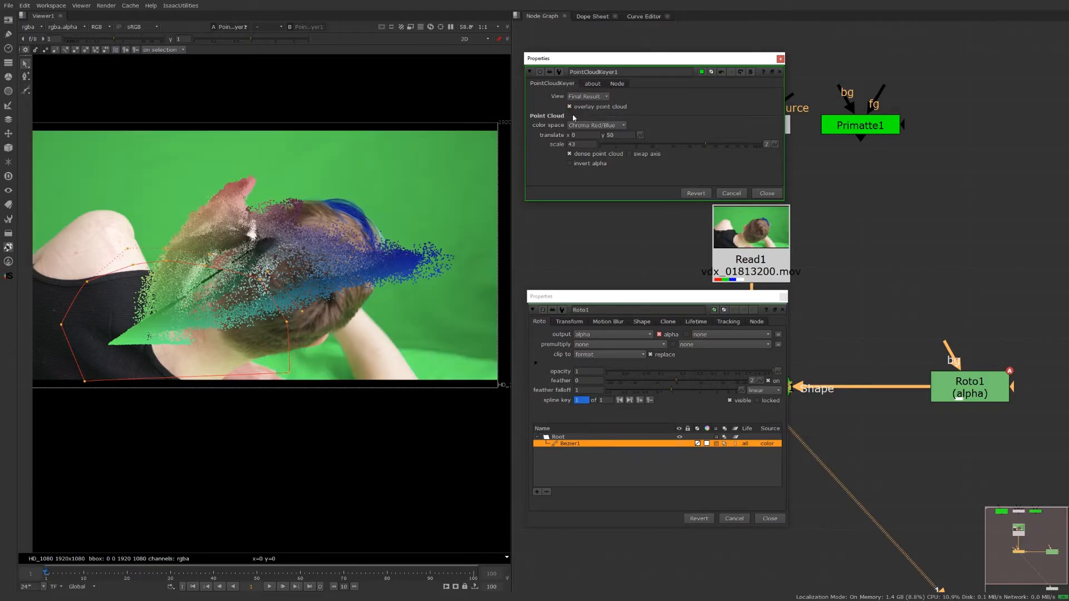
left_click(569, 106)
Try invert alpha on and off while viewing the alpha channel, and return the viewer to RGB
key("a")
key("a")
key("a")
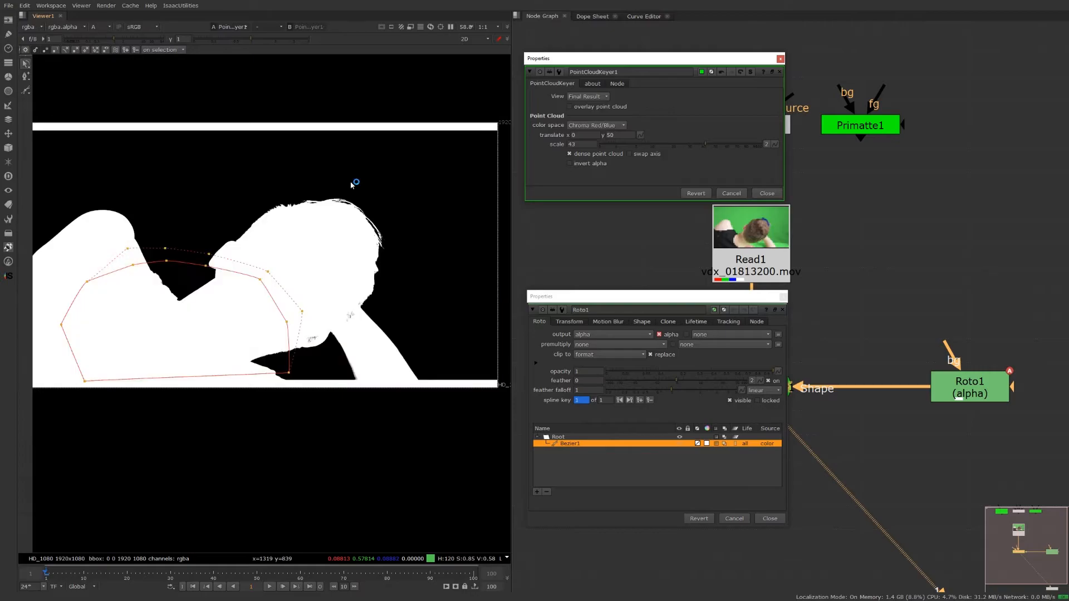
left_click(574, 163)
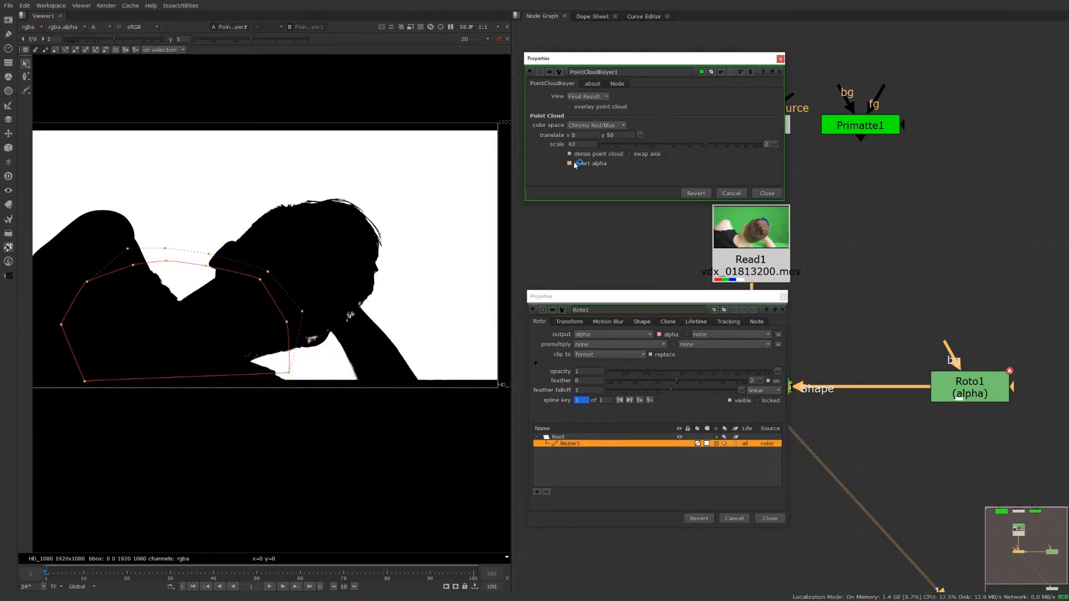
left_click(573, 163)
key("a")
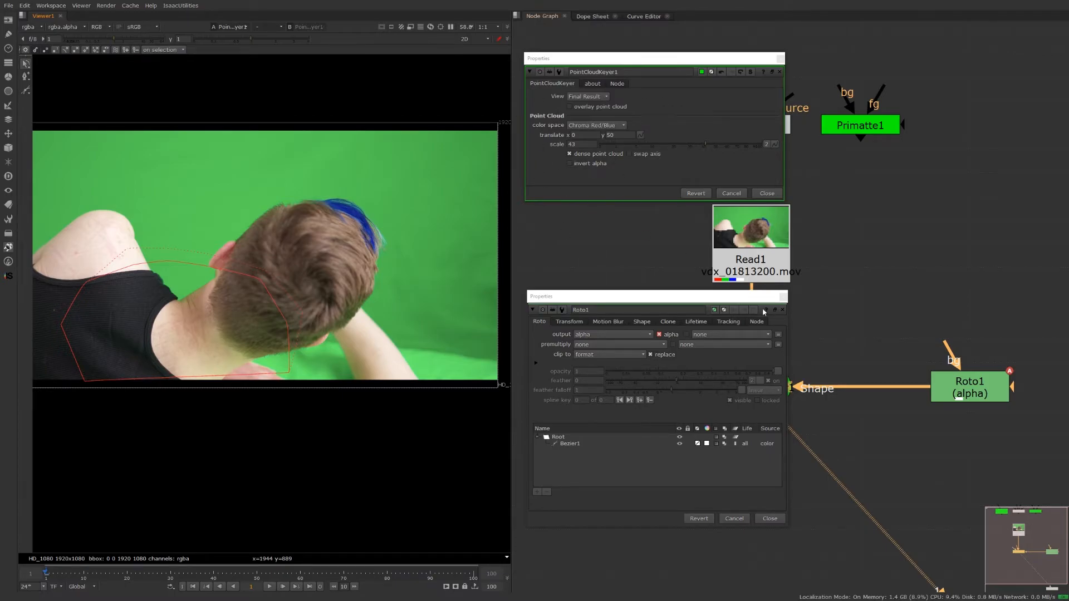
Close the Roto and keyer properties windows and open the PointCloudKeyer's internal node graph
left_click(781, 298)
left_click(765, 194)
middle_click_drag(658, 367, 630, 304)
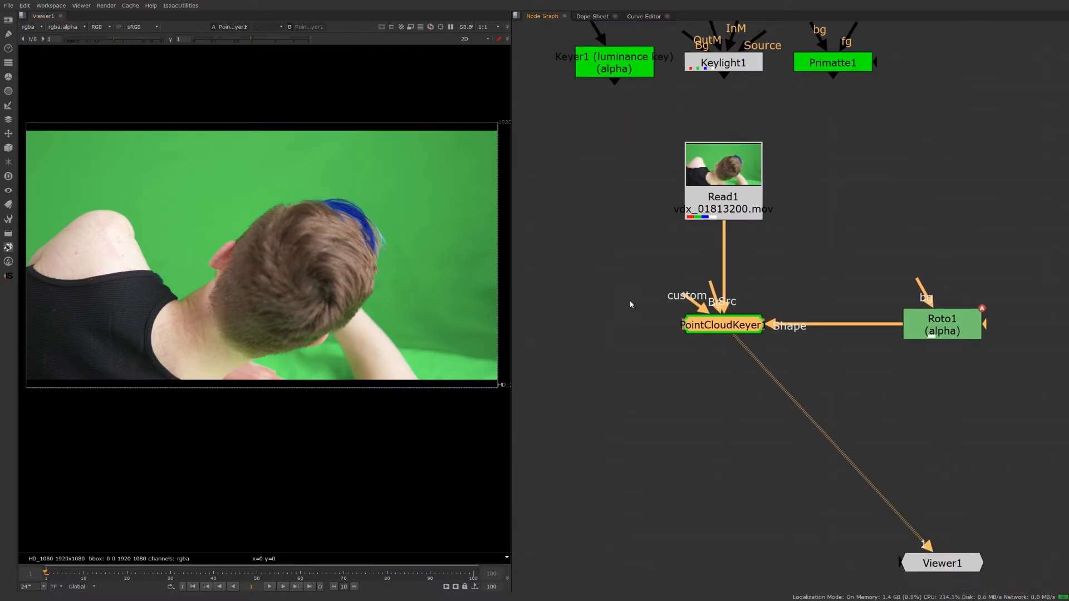
key("ctrl+Return")
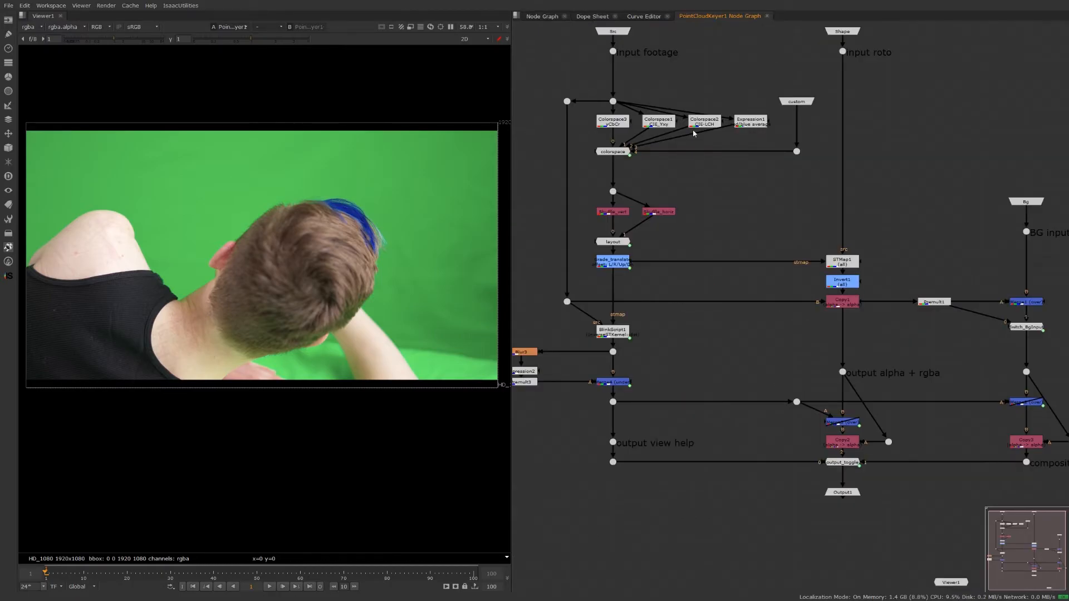
Examine the Src footage input and the four color conversion nodes that branch from it
middle_click_drag(732, 133, 760, 248)
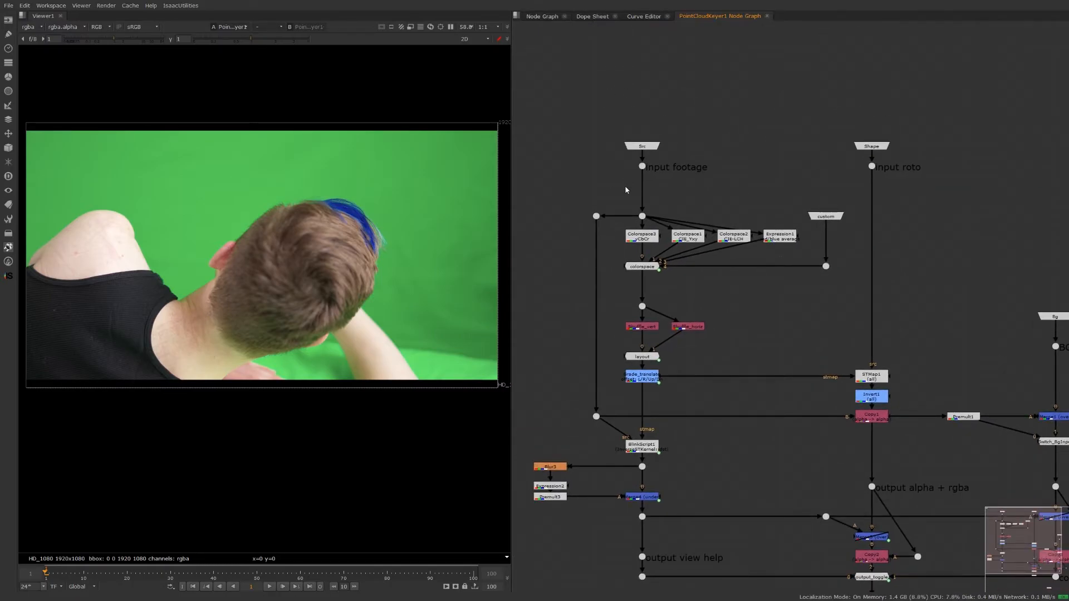
left_click_drag(606, 112, 705, 189)
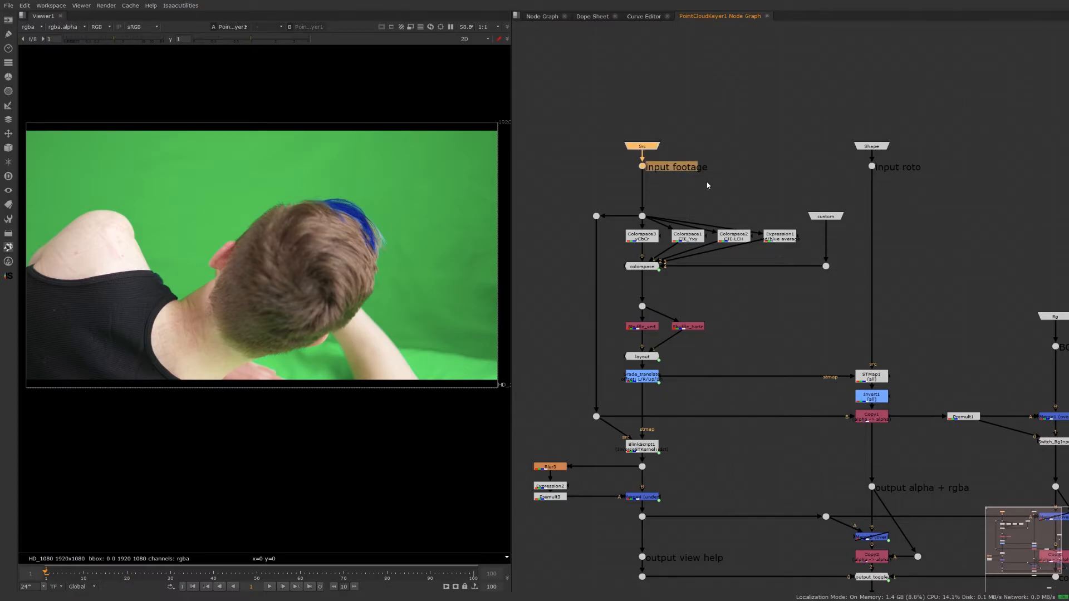
scroll(635, 262, "up", 3)
left_click_drag(603, 202, 876, 256)
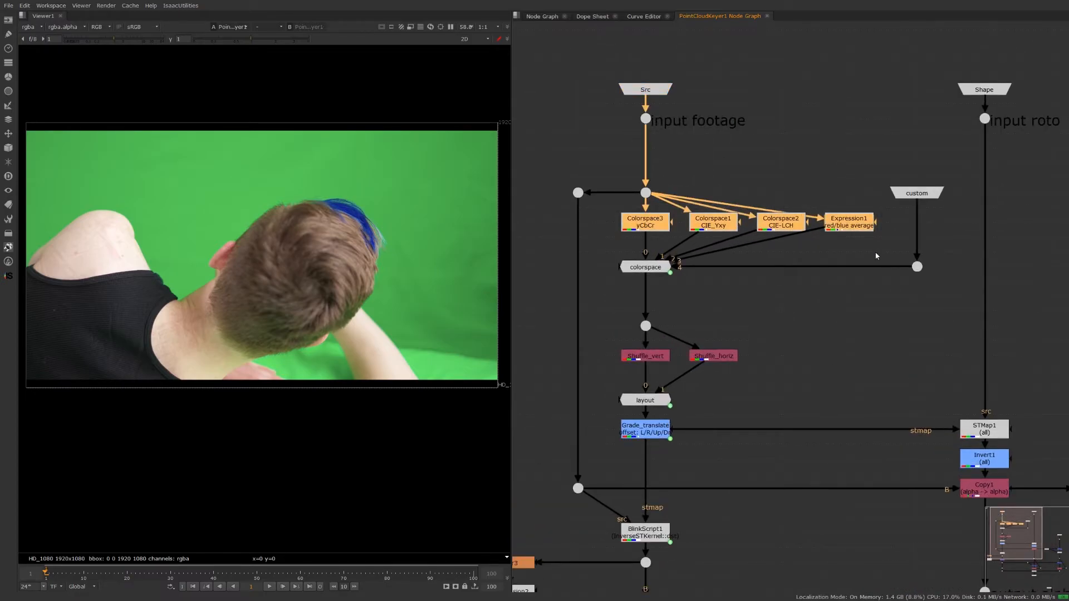
left_click(599, 148)
Inspect the properties of Colorspace3 and the red/blue average formula in Expression1, closing each window
scroll(652, 237, "up", 3)
double_click(633, 215)
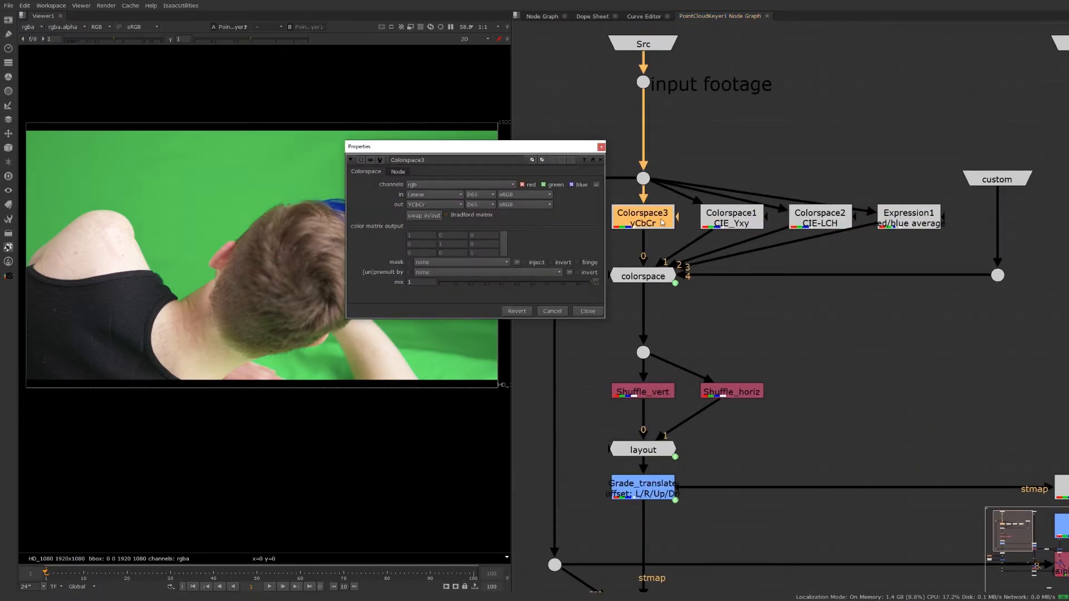
left_click(591, 312)
double_click(901, 224)
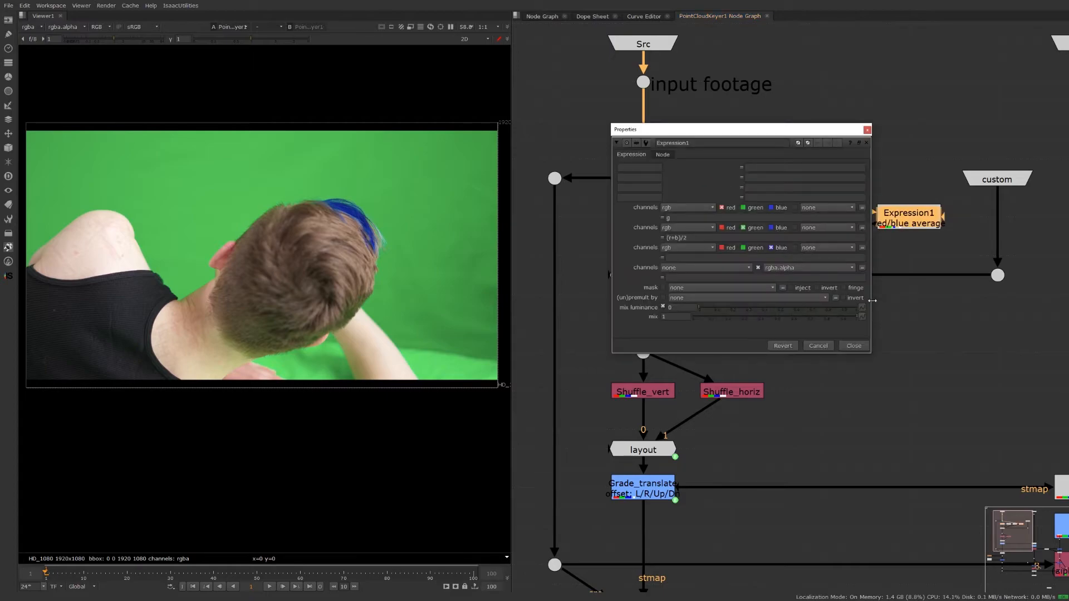
left_click_drag(680, 134, 579, 130)
left_click_drag(589, 234, 542, 245)
left_click(567, 214)
left_click(748, 343)
left_click(782, 340)
Open the Shuffle_vert properties and examine its channel routing alongside the two Shuffle nodes
middle_click_drag(640, 400, 620, 321)
left_click(597, 315)
double_click(623, 313)
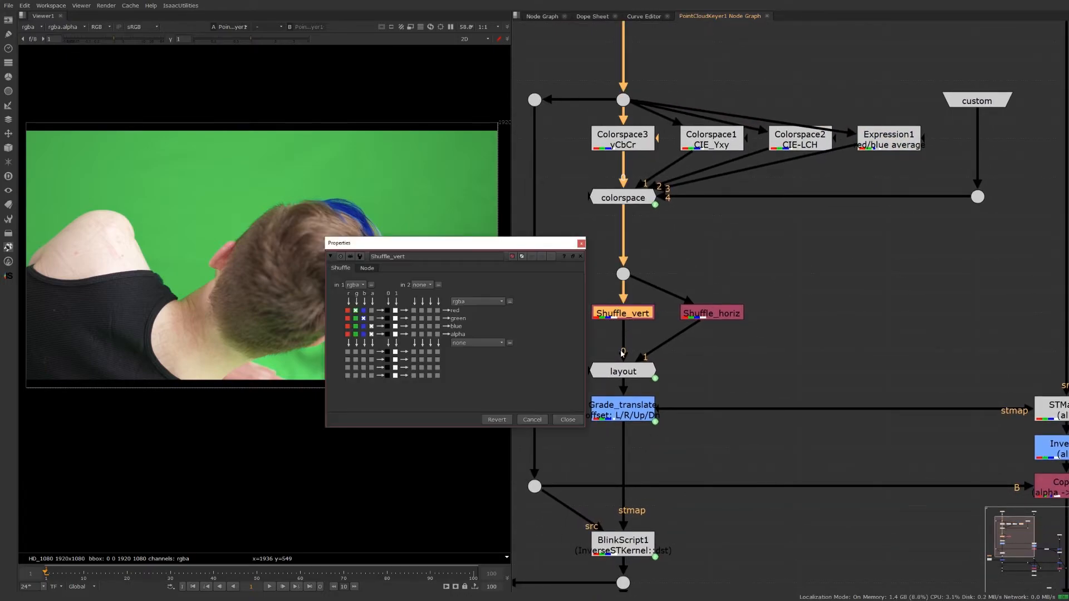
left_click_drag(509, 248, 488, 178)
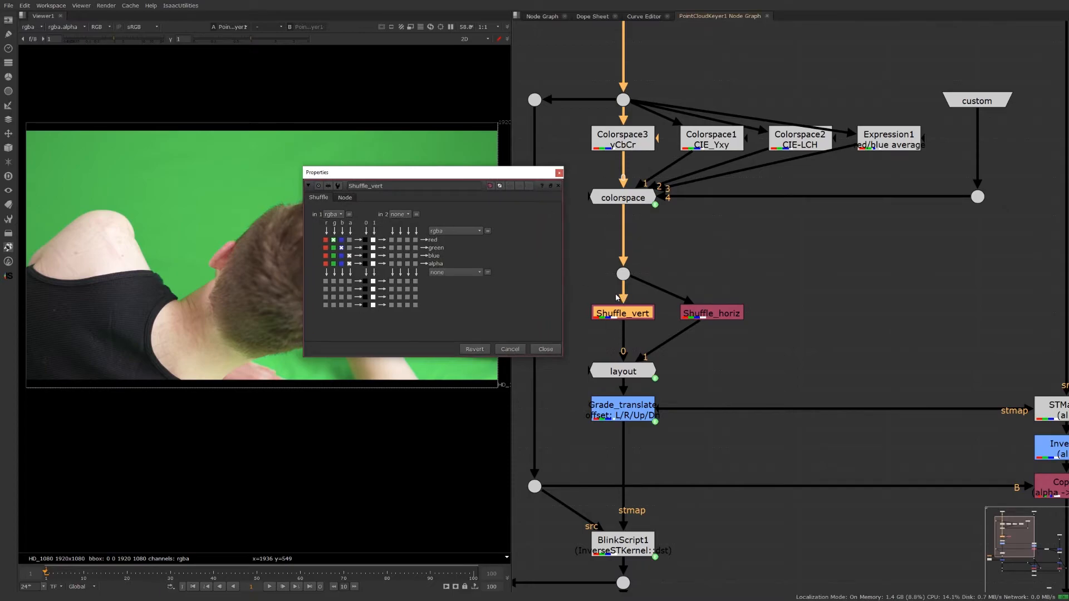
left_click_drag(579, 287, 800, 350)
left_click(705, 284)
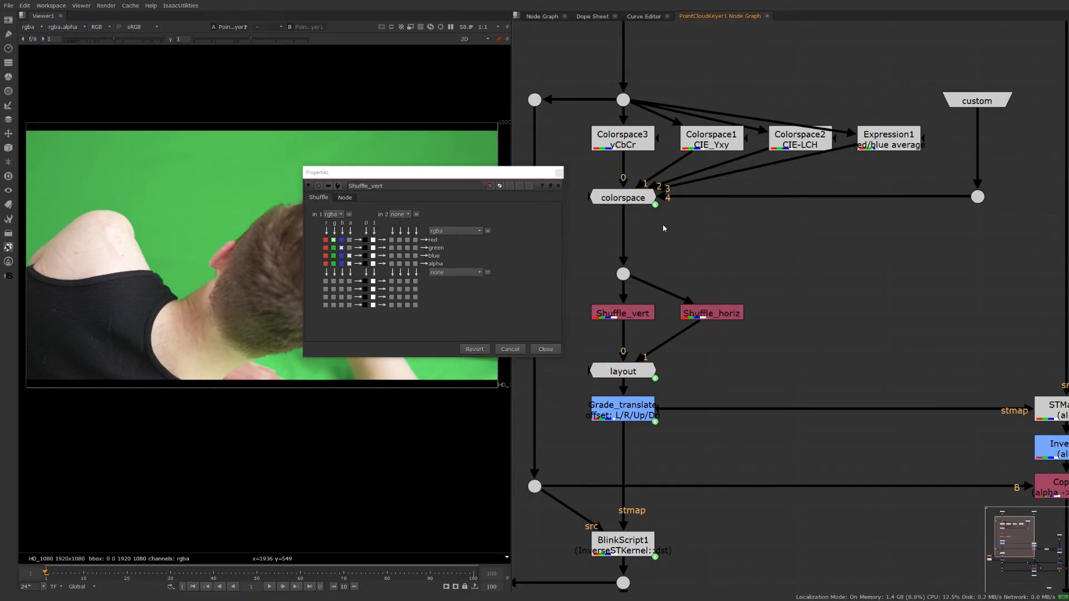
Trace the path from the four color conversion nodes to STMap1 and close the Shuffle_vert properties
left_click_drag(579, 121, 949, 176)
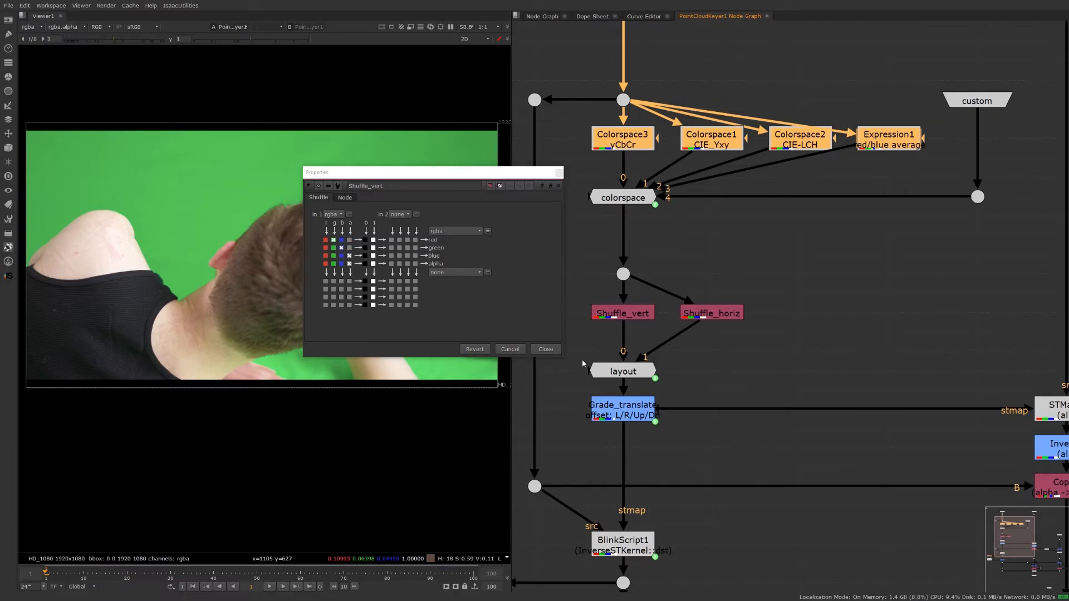
middle_click_drag(967, 390, 950, 386)
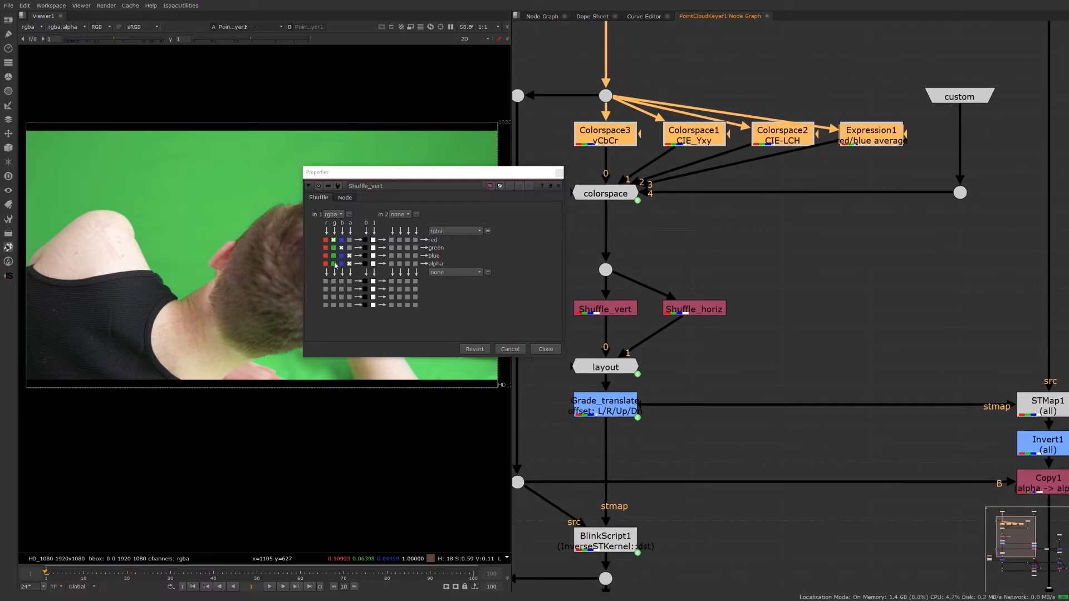
left_click_drag(982, 368, 1067, 422)
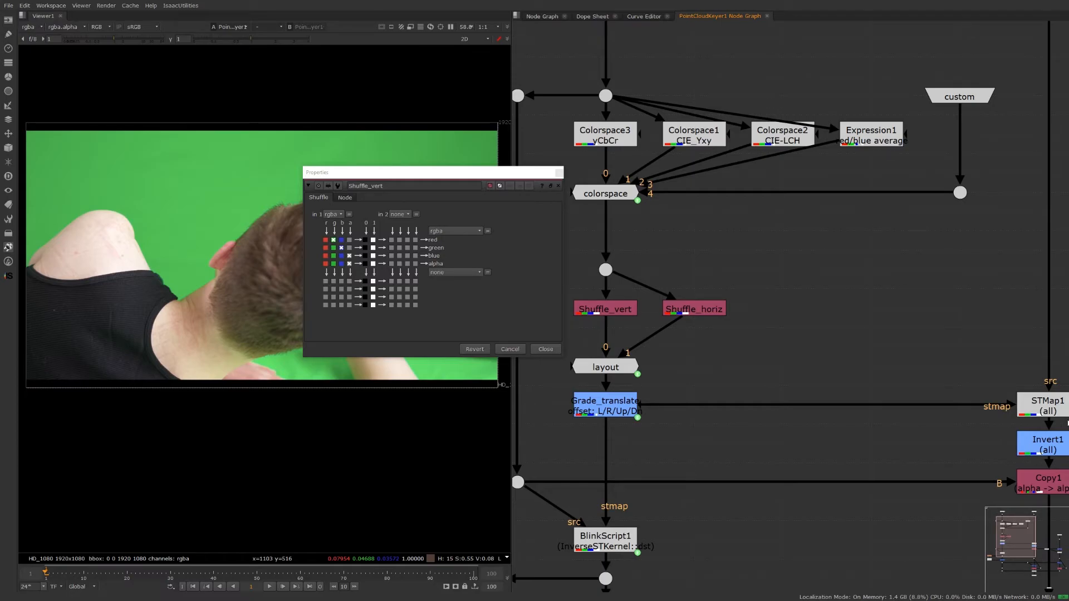
left_click(556, 174)
Compare how Shuffle_vert and Shuffle_horiz route the channels coming from the Colorspace3 YCbCr conversion
left_click(586, 141)
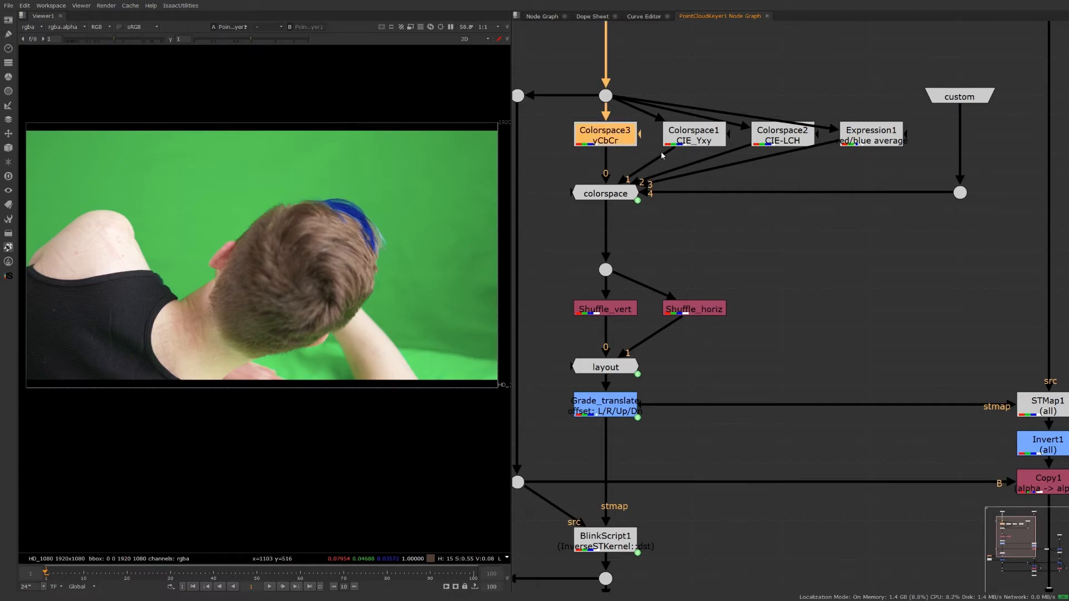
left_click(586, 155)
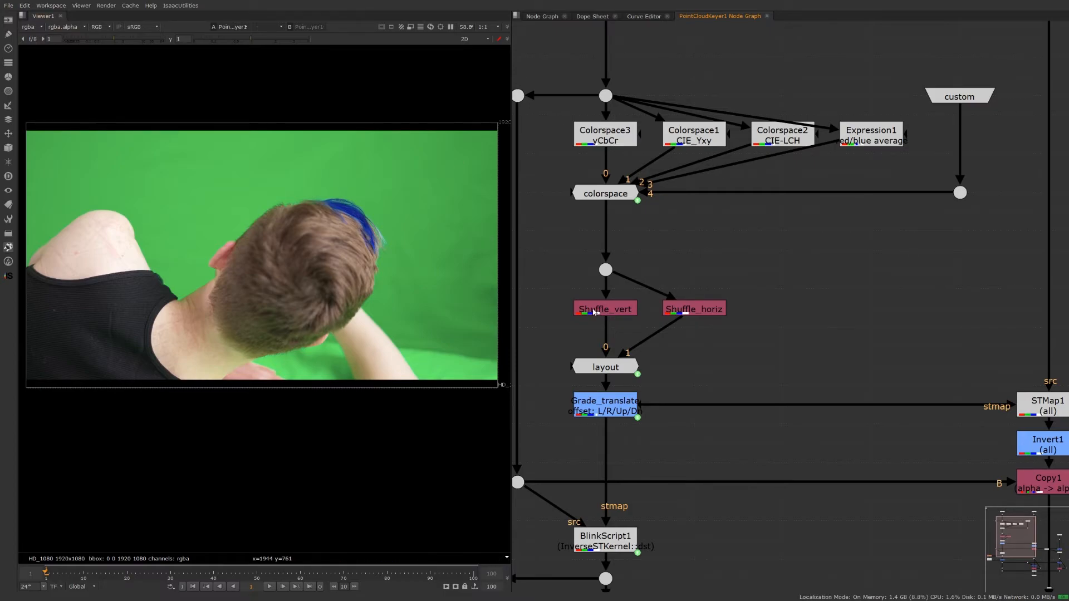
left_click(606, 147)
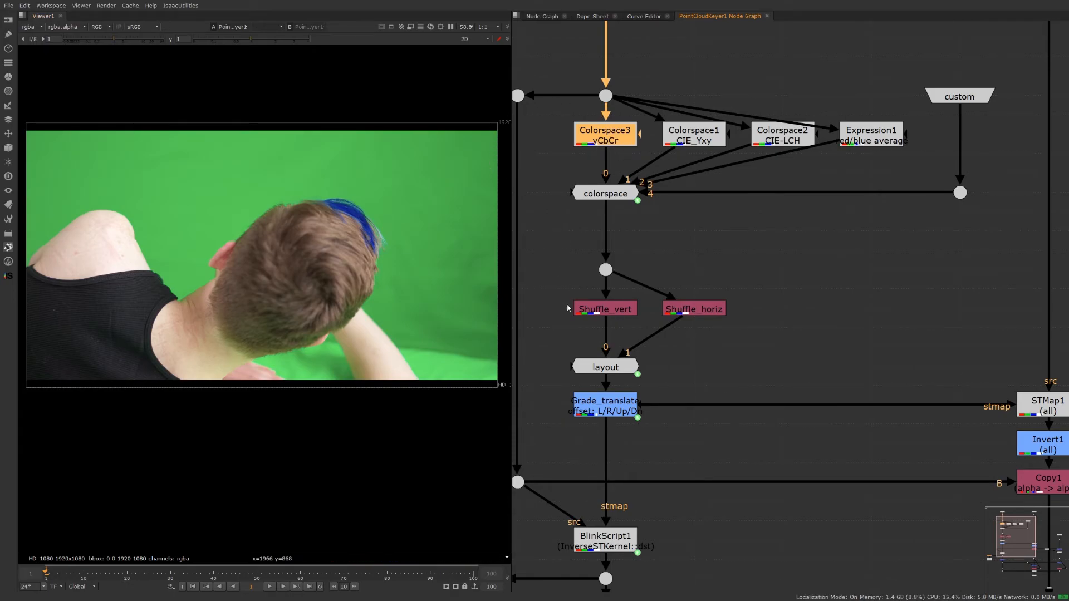
double_click(605, 309)
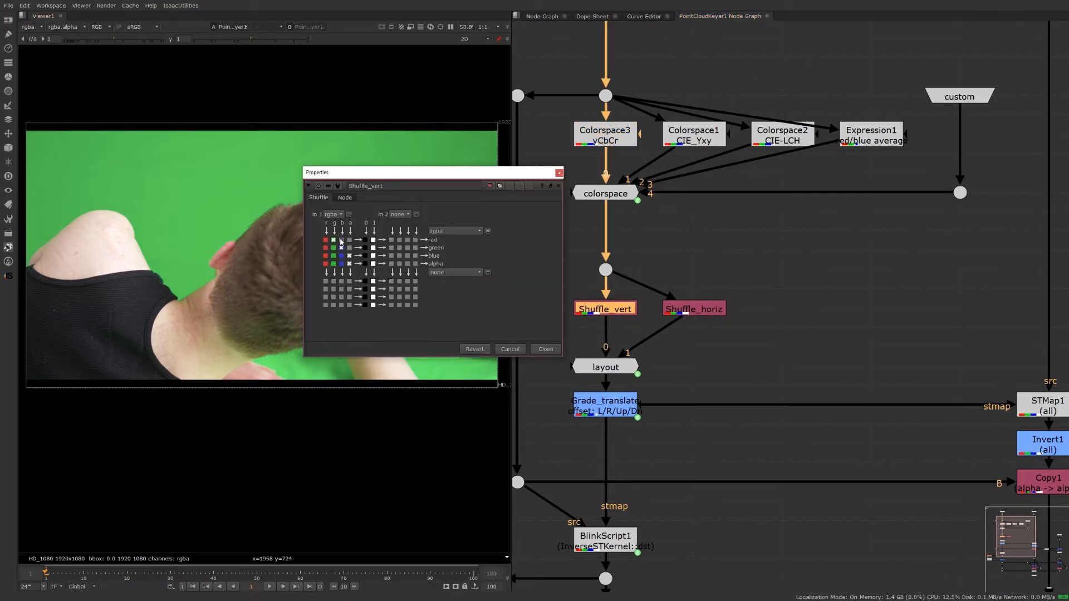
left_click(559, 173)
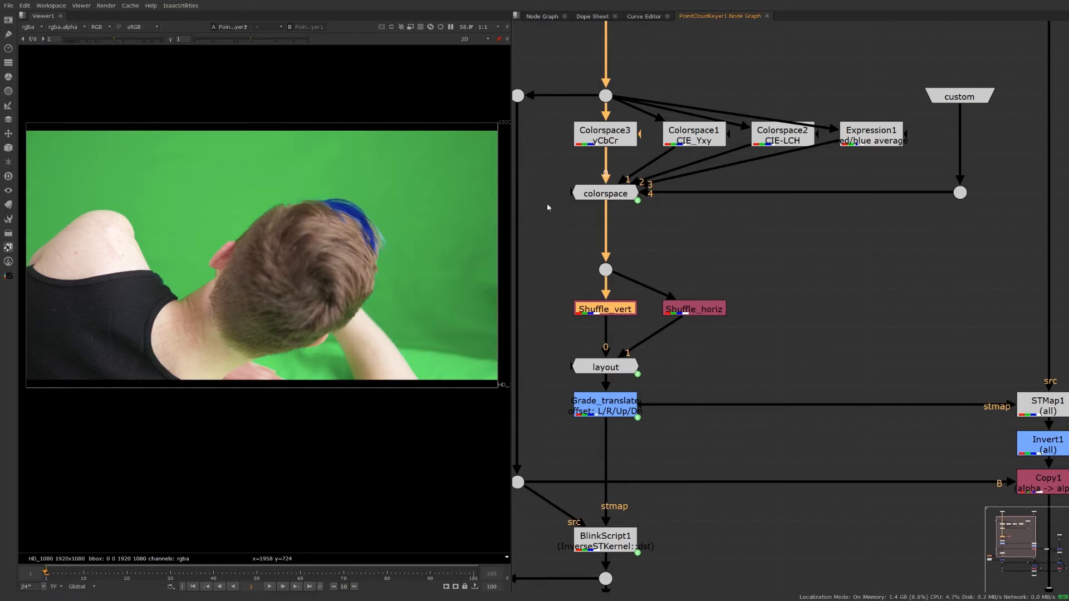
double_click(694, 309)
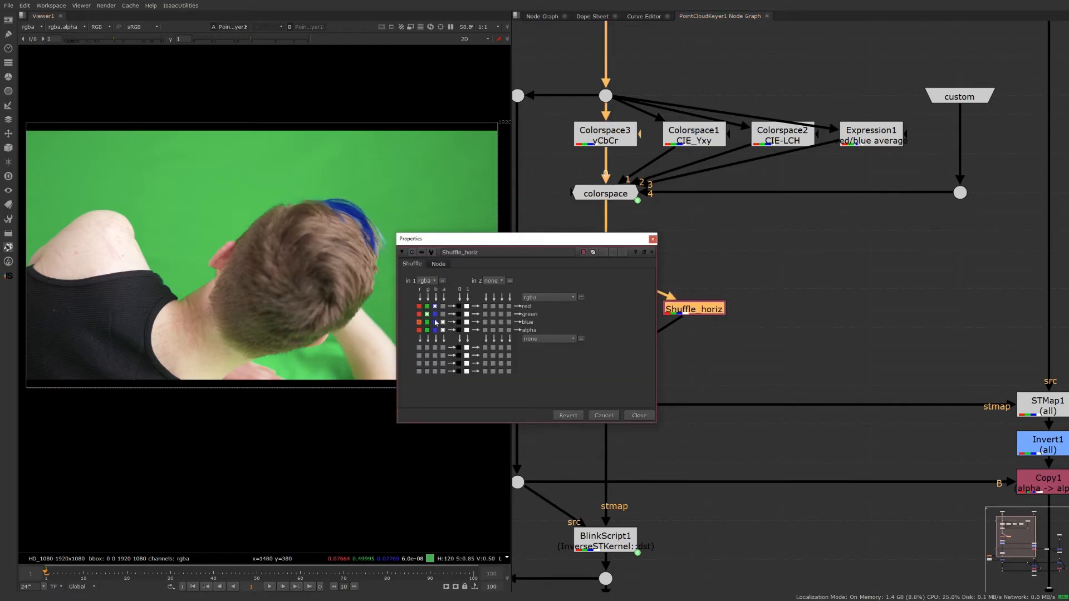
Close the Shuffle_horiz properties and inspect the blackpoint, whitepoint and offset settings of Grade_translate
left_click(652, 239)
scroll(722, 251, "down", 2)
middle_click_drag(615, 342, 622, 283)
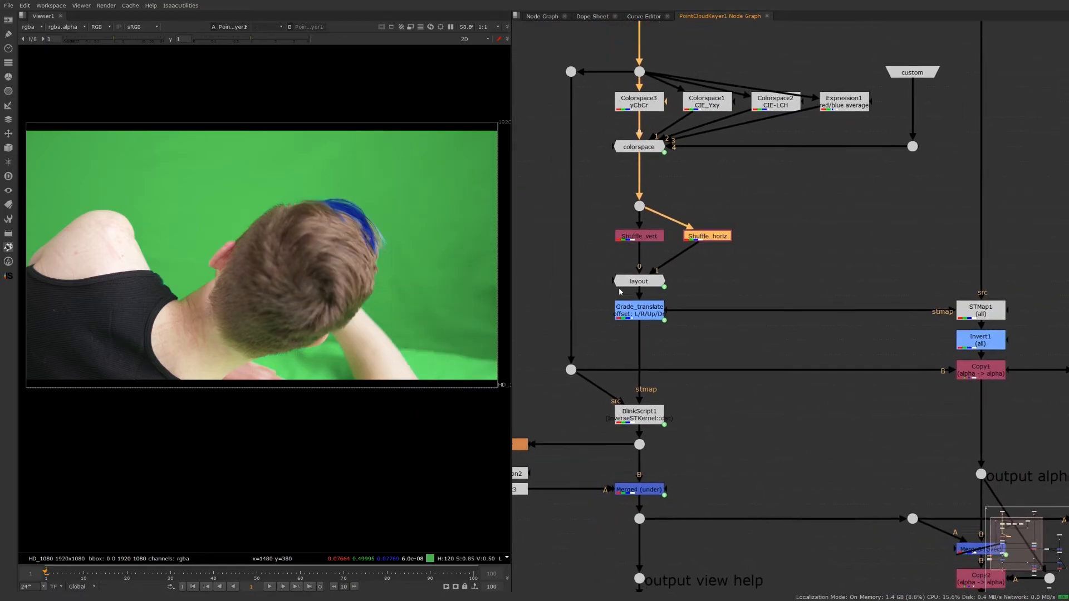
scroll(622, 282, "up", 2)
double_click(645, 315)
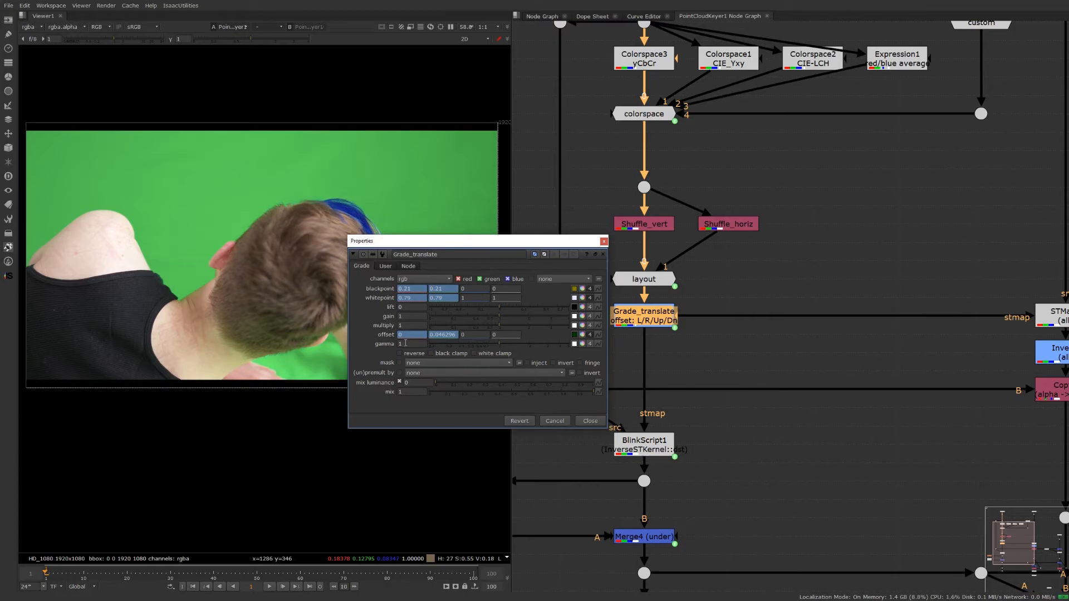
left_click(400, 334)
left_click(443, 335)
left_click(382, 335)
left_click(590, 421)
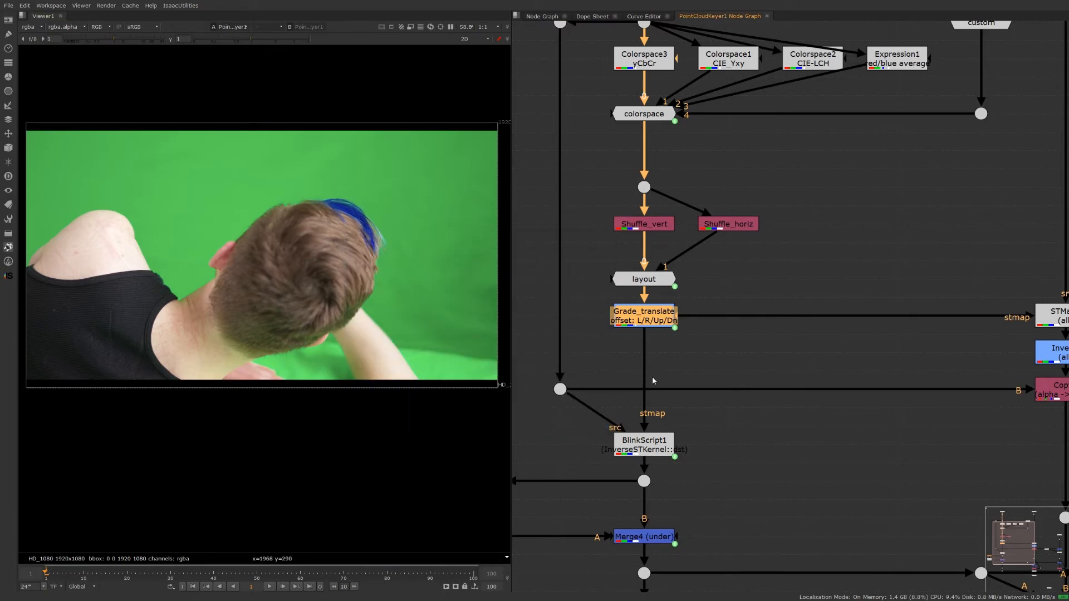
Trace Grade_translate's connection to the stmap input of STMap1 and highlight the two Shuffle nodes feeding it
middle_click_drag(766, 330, 716, 320)
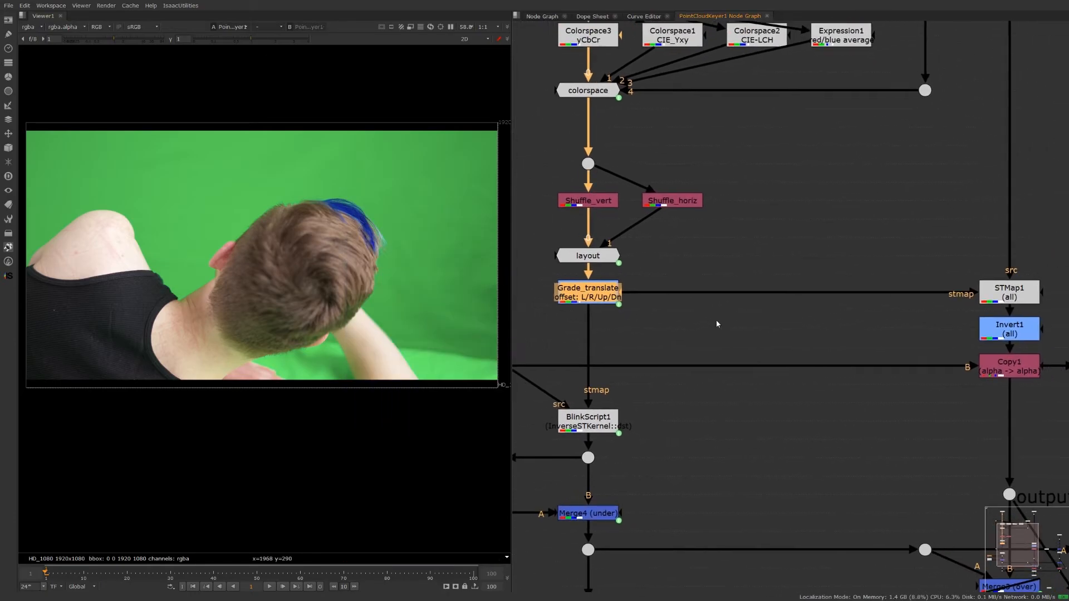
scroll(734, 326, "down", 2)
middle_click_drag(657, 382, 702, 346)
middle_click_drag(919, 265, 735, 333)
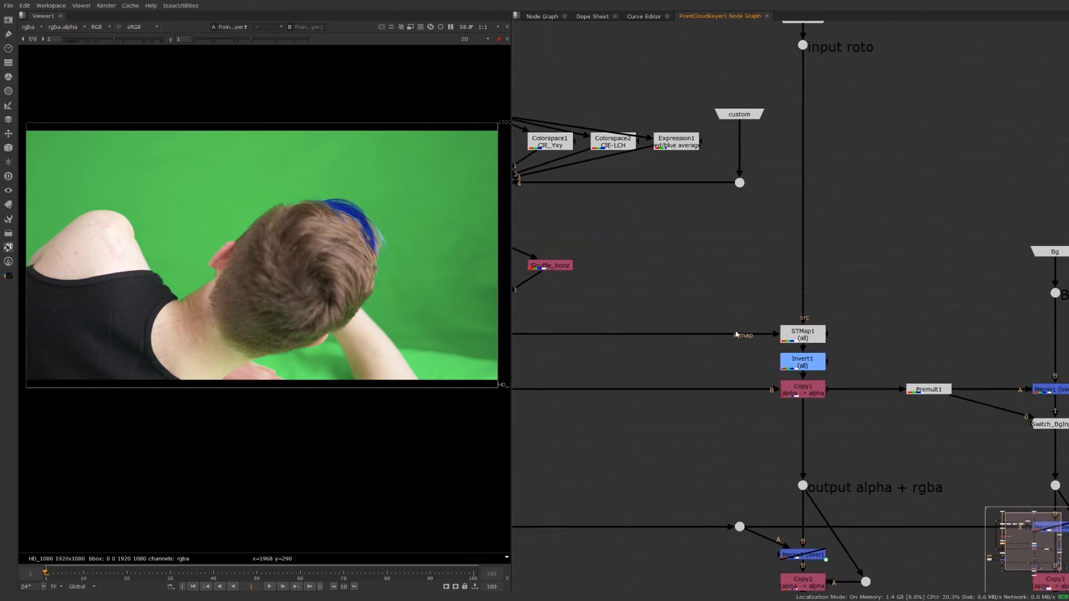
scroll(734, 334, "up", 2)
left_click(809, 336)
scroll(804, 336, "down", 3)
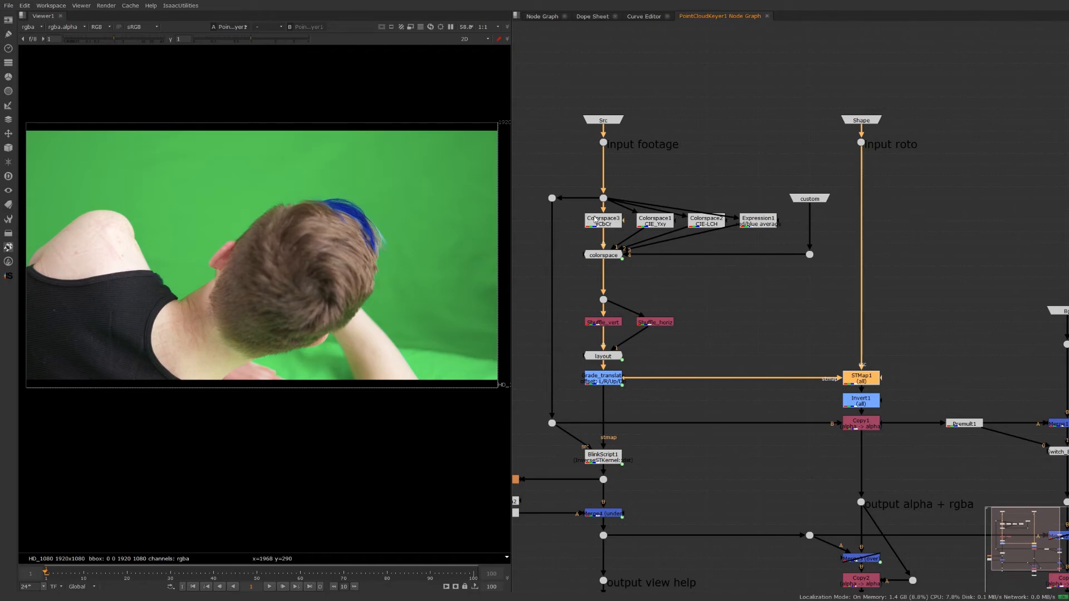
left_click_drag(572, 303, 718, 334)
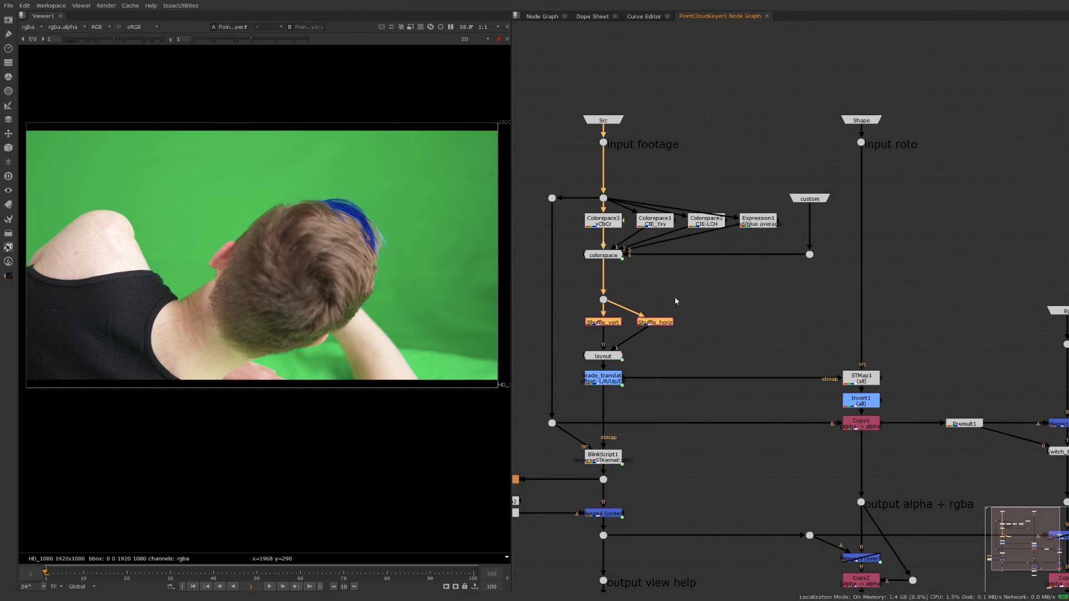
View the Grade_translate output in luminance and color, and trace STMap1's source back to the Shape roto input
left_click(609, 378)
key("1")
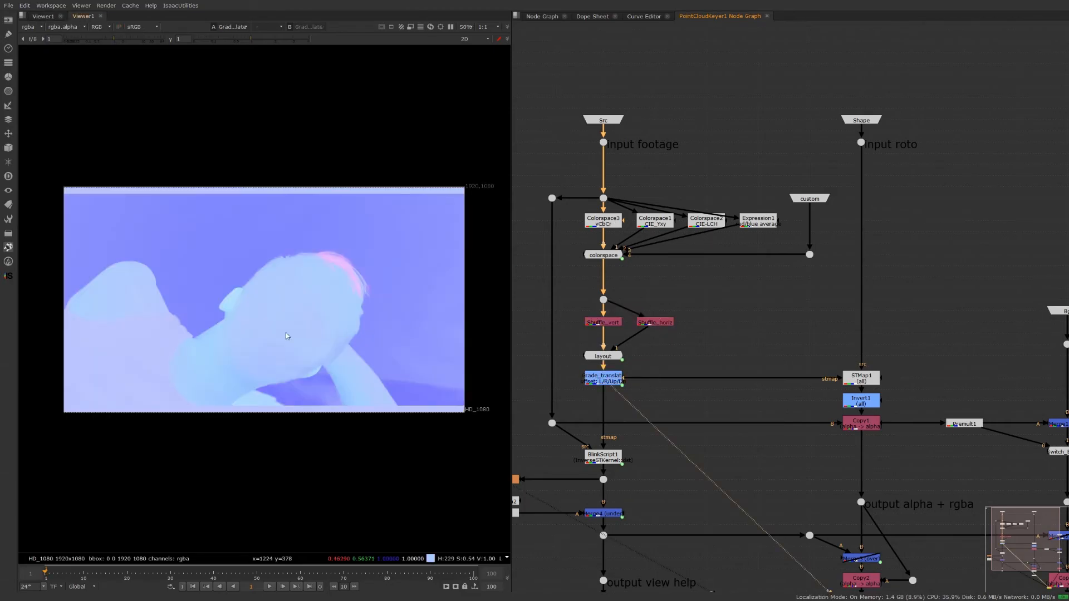
key("y")
key("y")
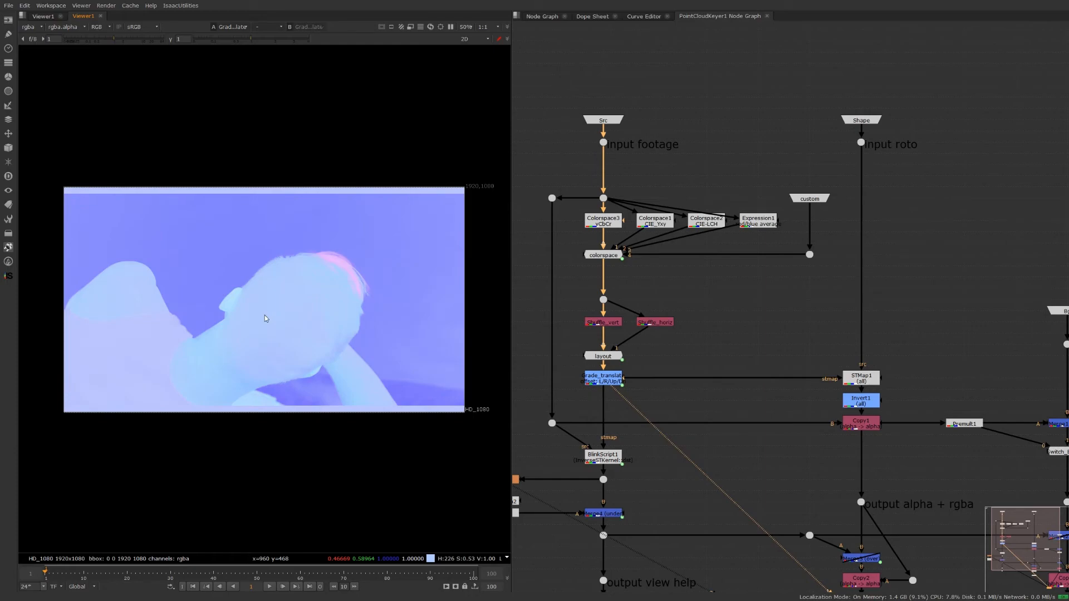
left_click(861, 382)
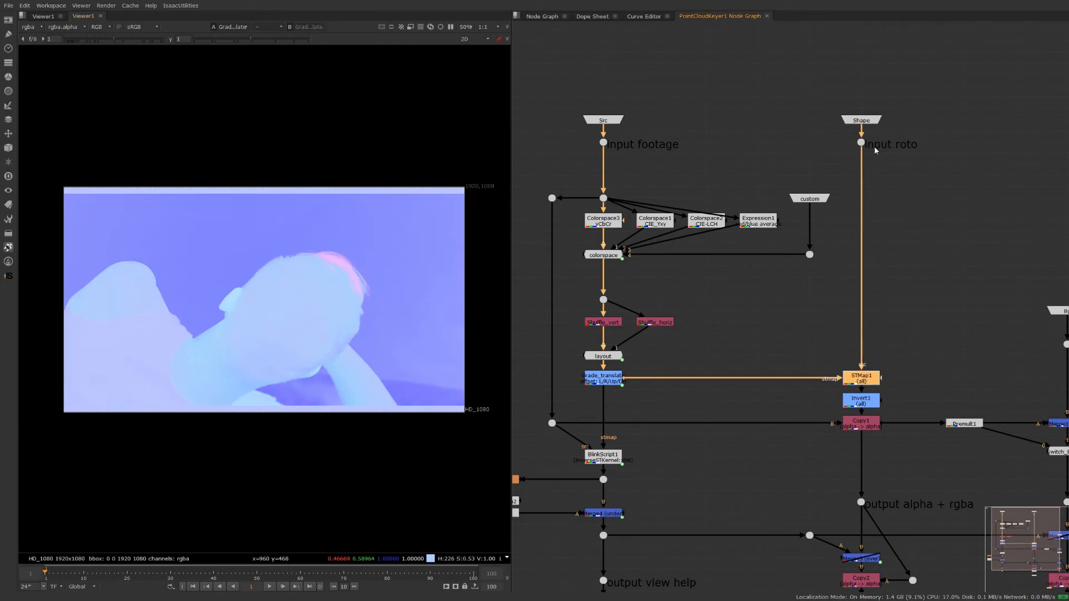
left_click_drag(825, 95, 880, 144)
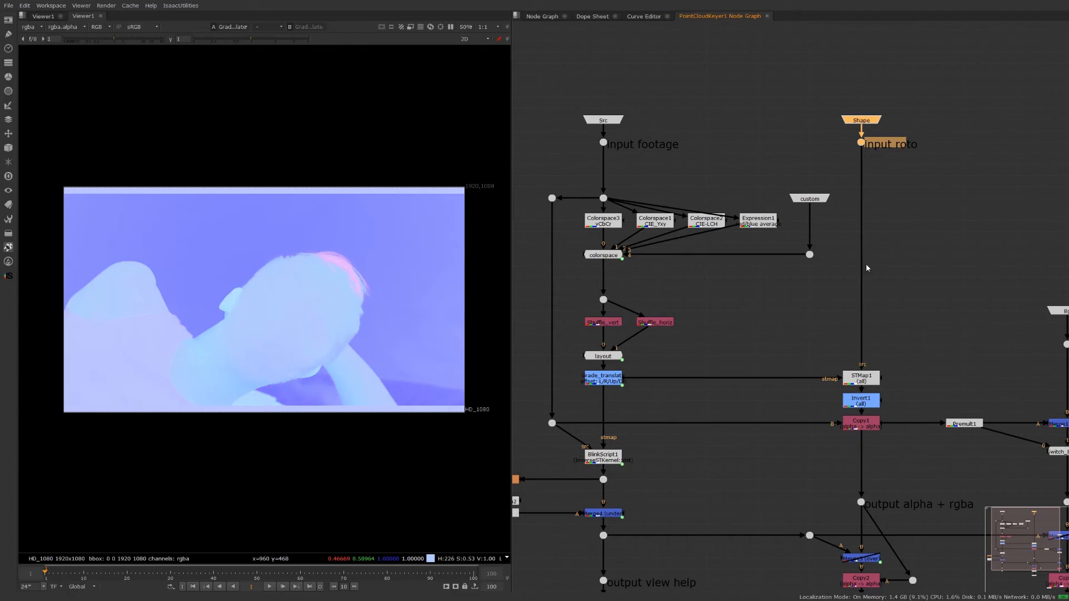
left_click(793, 331)
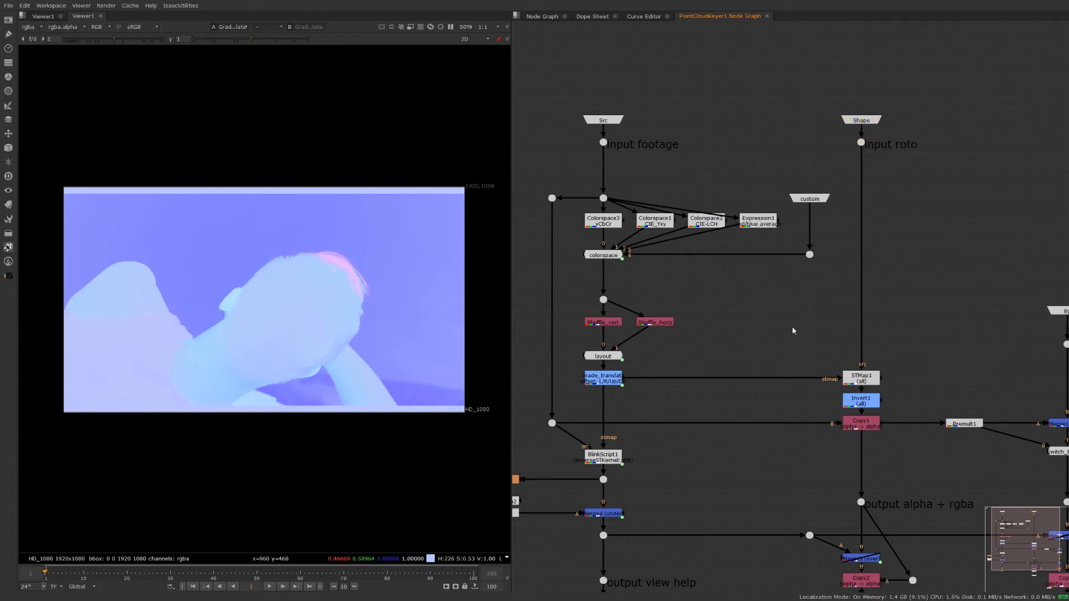
View the alpha channel of STMap1 and compare it with the Invert1 result
left_click(862, 378)
key("1")
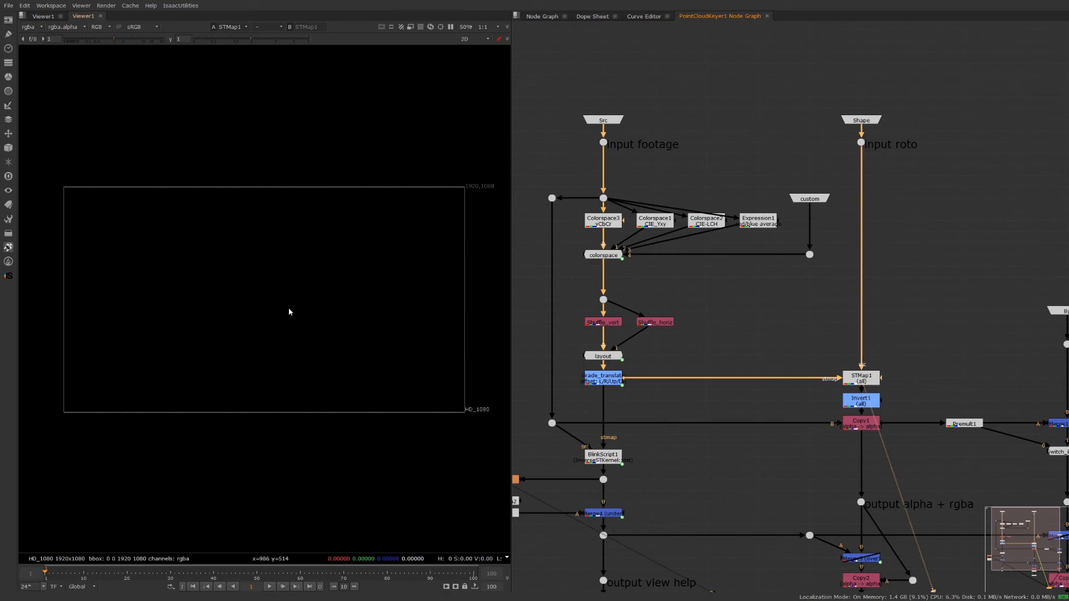
key("a")
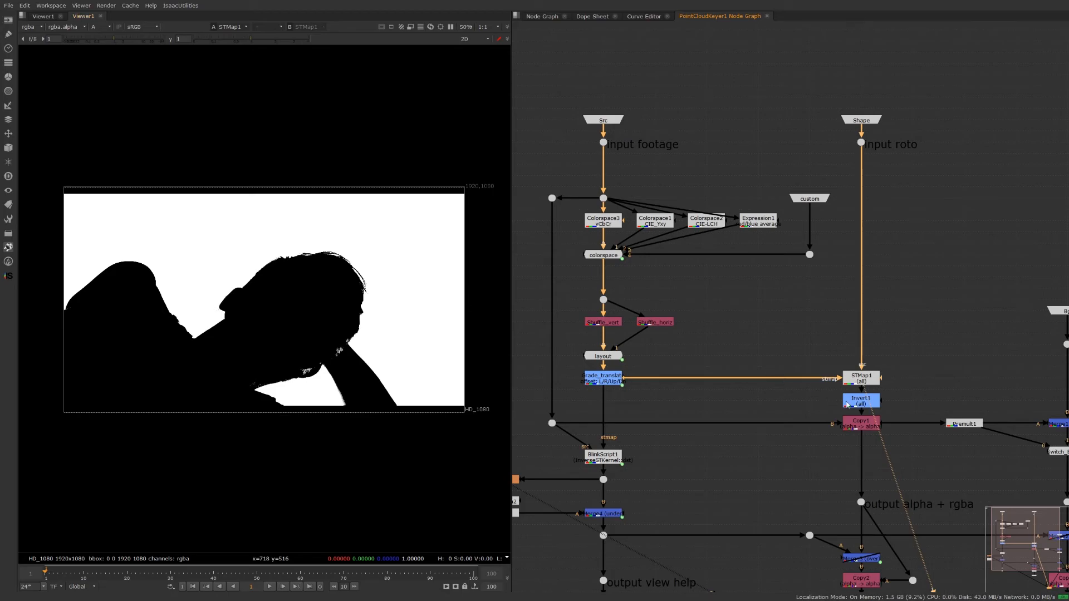
left_click(851, 402)
key("1")
View the Copy1 result in alpha and full color, and display the keyer's Output1
middle_click_drag(817, 453, 699, 348)
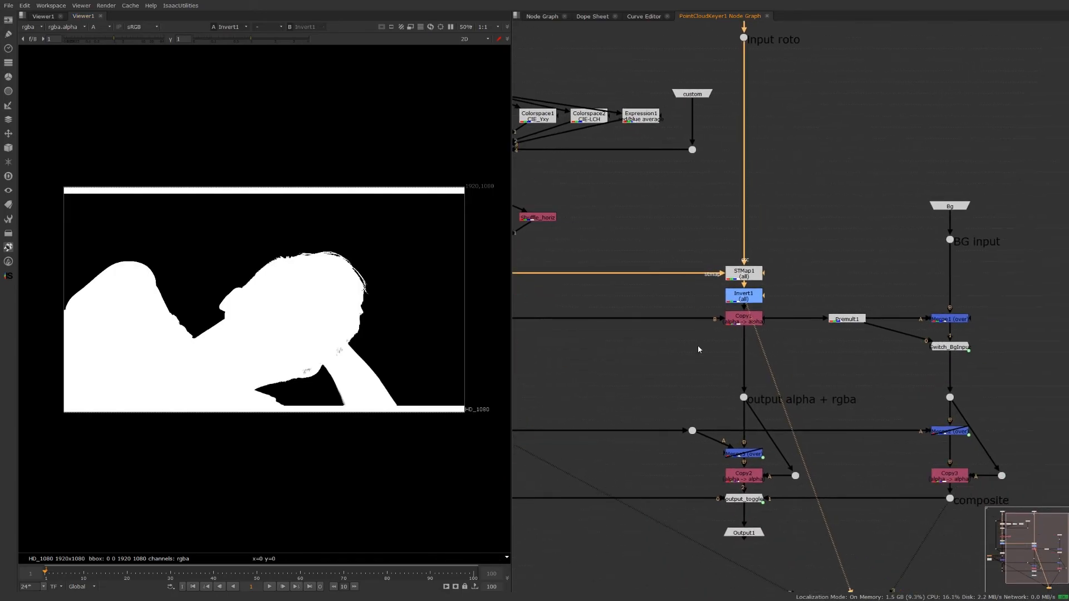
left_click(743, 322)
key("1")
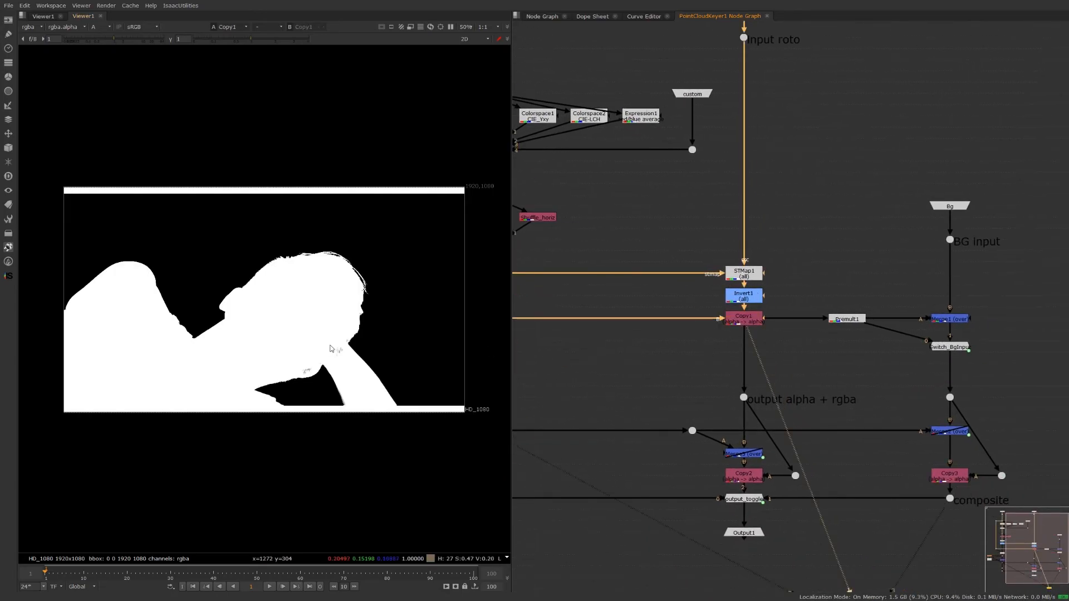
key("a")
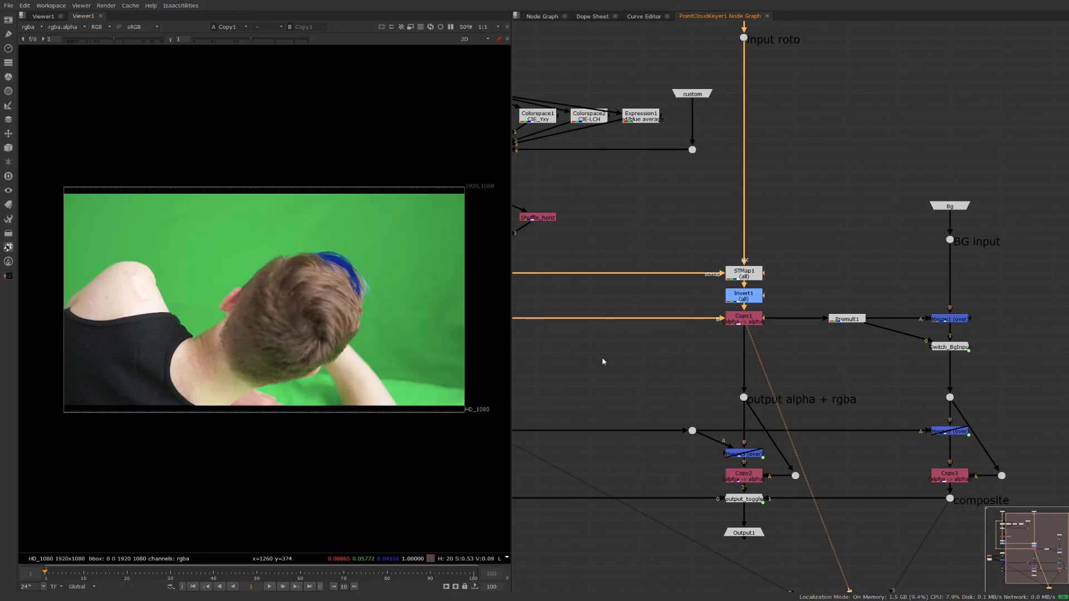
scroll(603, 361, "down", 3)
scroll(785, 324, "up", 3)
key("1")
left_click(741, 429)
key("1")
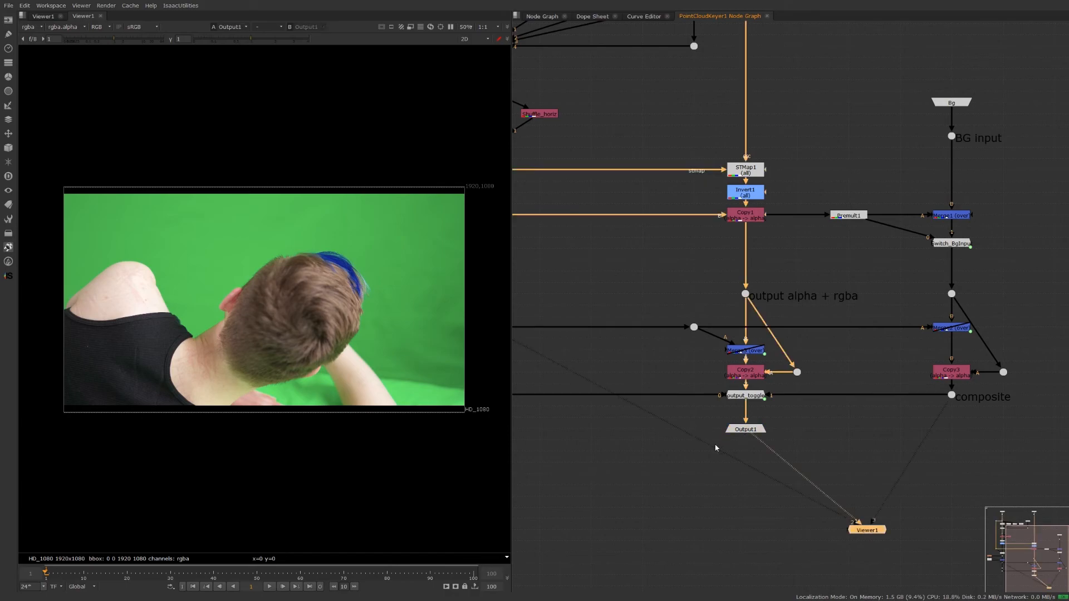
Trace the source footage and stmap connections that feed BlinkScript1
middle_click_drag(612, 321, 724, 350)
middle_click_drag(684, 304, 751, 414)
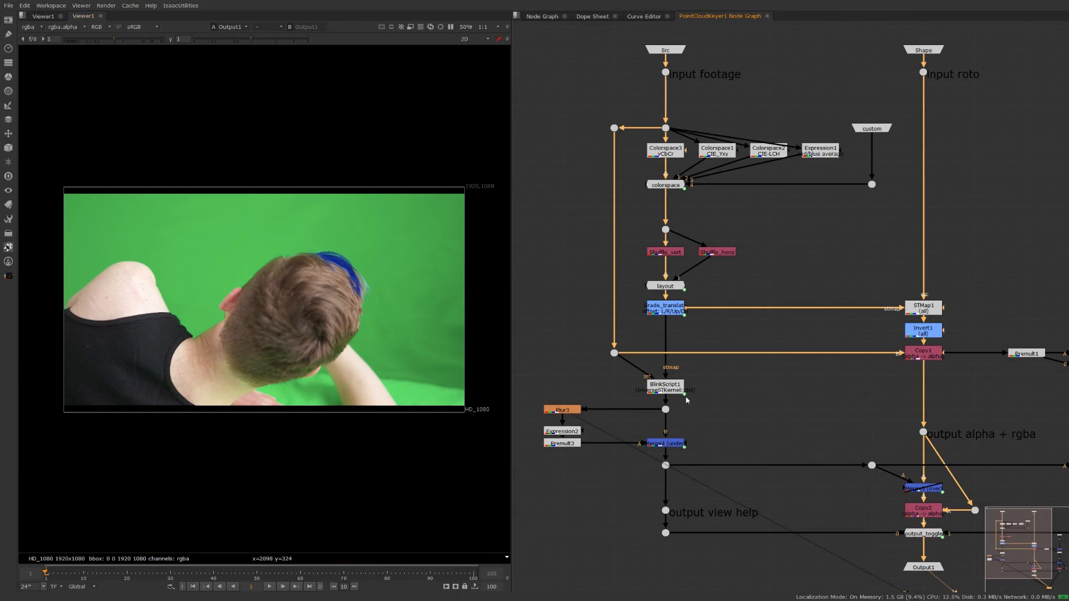
left_click_drag(606, 369, 676, 403)
left_click(629, 315)
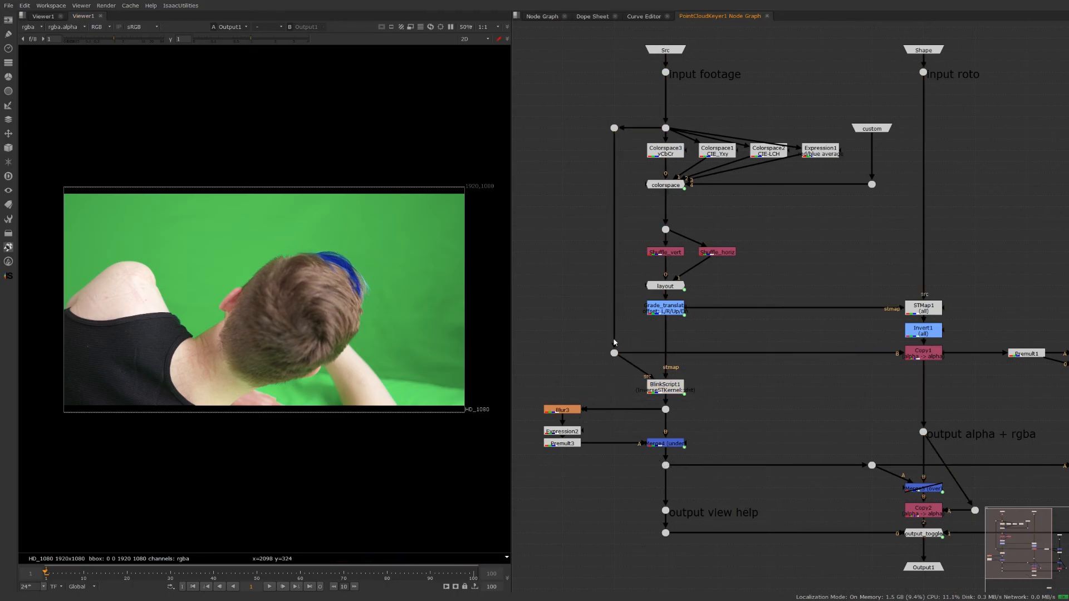
left_click(663, 384)
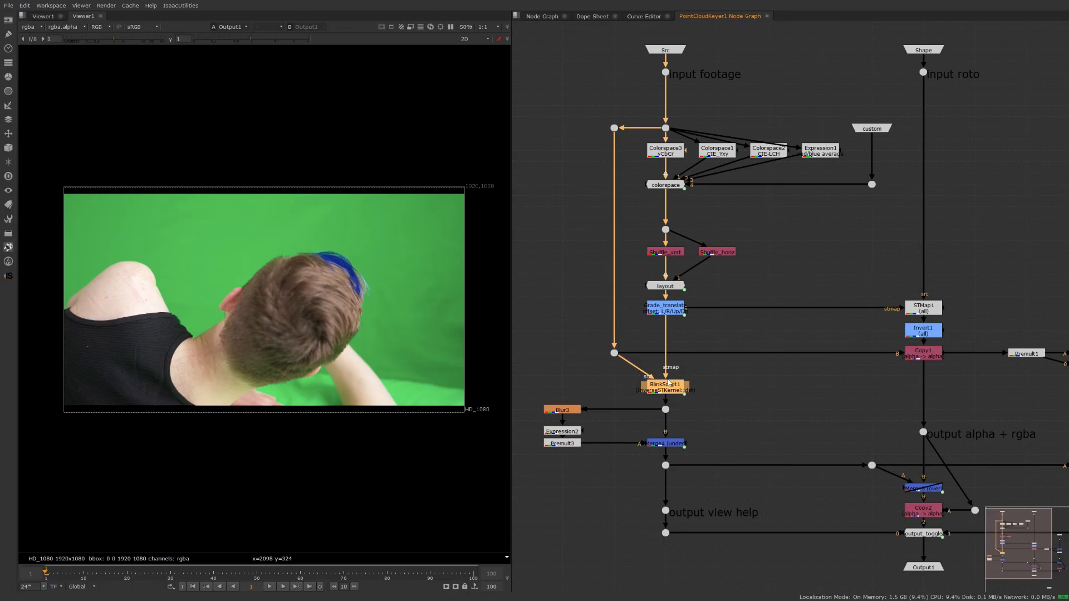
View the Grade_translate output and read the InverseSTKernel source in BlinkScript1, including its credit comment and the pixel-writing line
scroll(652, 324, "up", 2)
left_click(657, 310)
key("1")
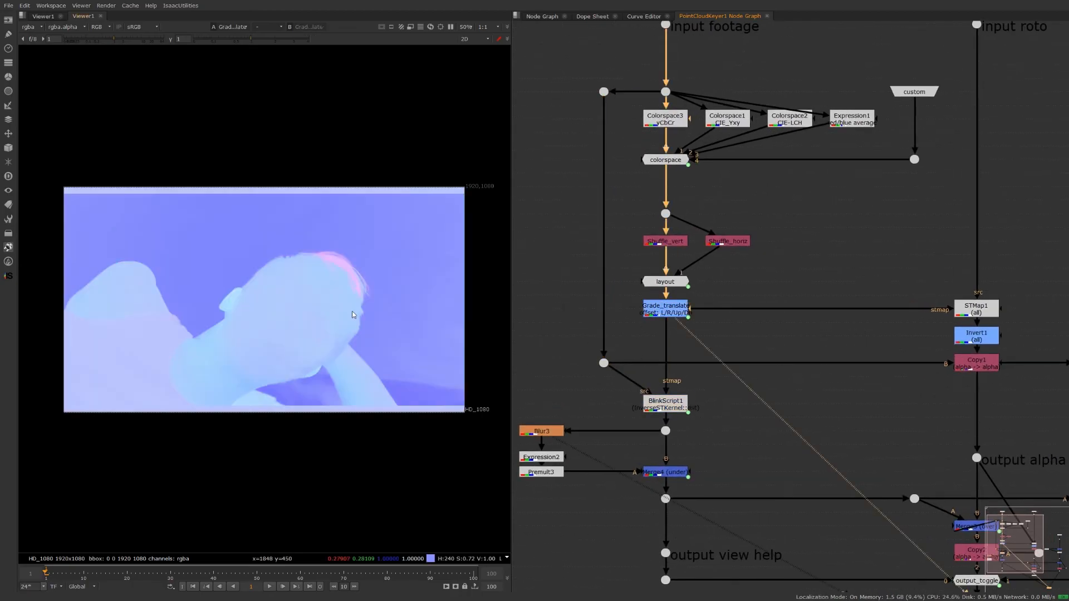
left_click(658, 409)
double_click(659, 408)
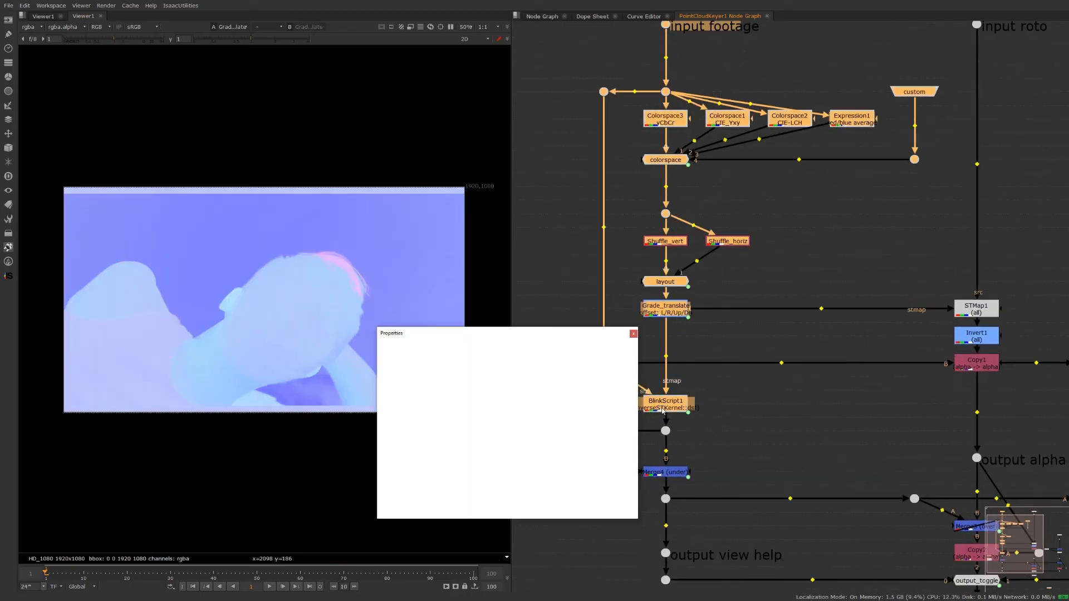
left_click_drag(576, 399, 721, 494)
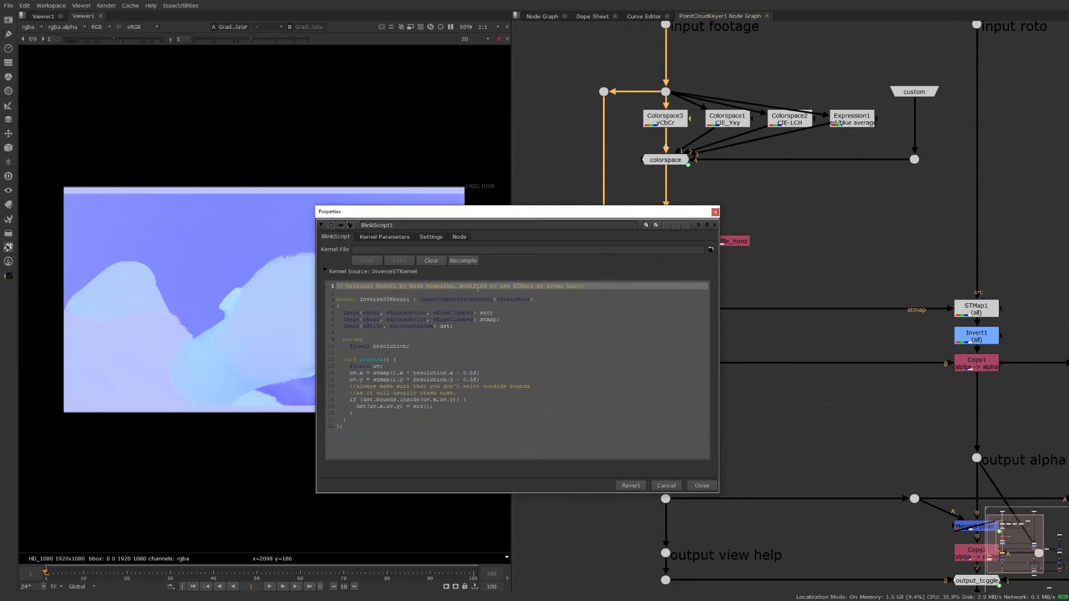
left_click_drag(342, 285, 584, 286)
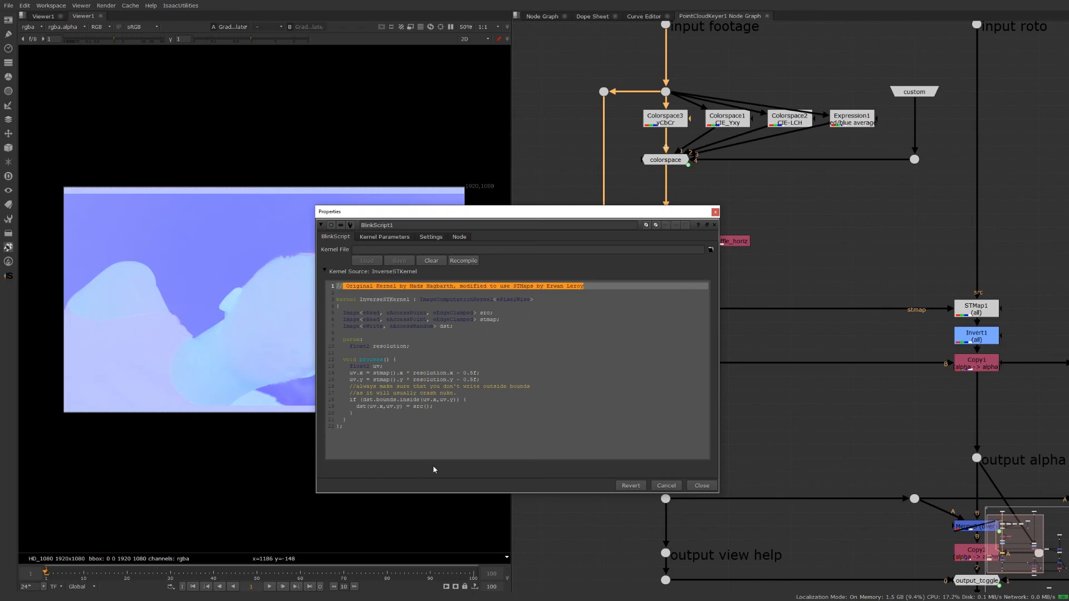
left_click_drag(368, 407, 399, 407)
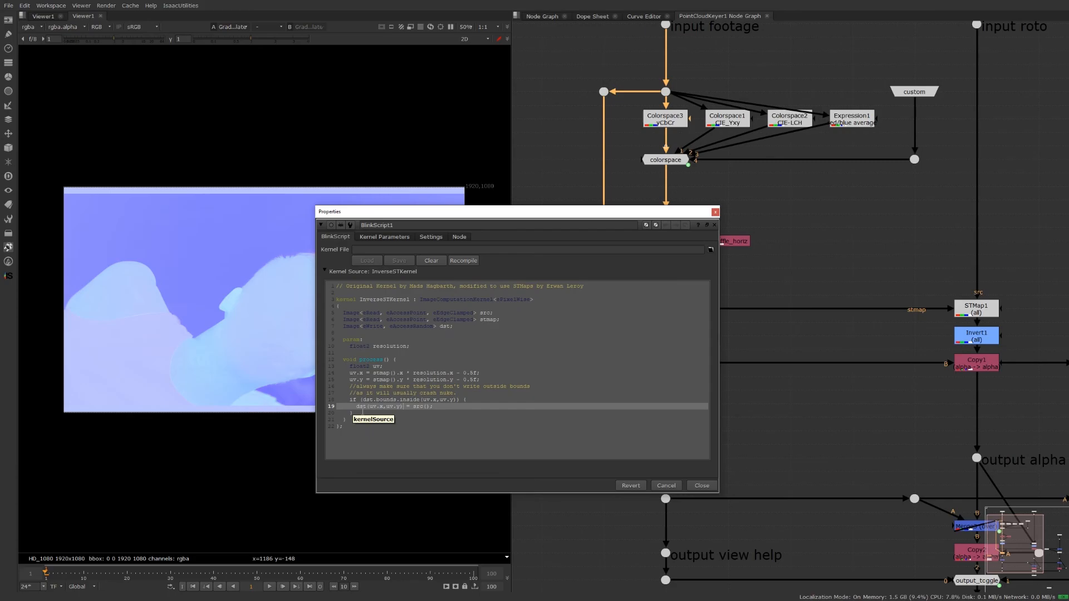
Compare the BlinkScript1 kernel with the STMap1 node's connections and close the BlinkScript1 properties
left_click_drag(423, 211, 286, 173)
left_click(973, 308)
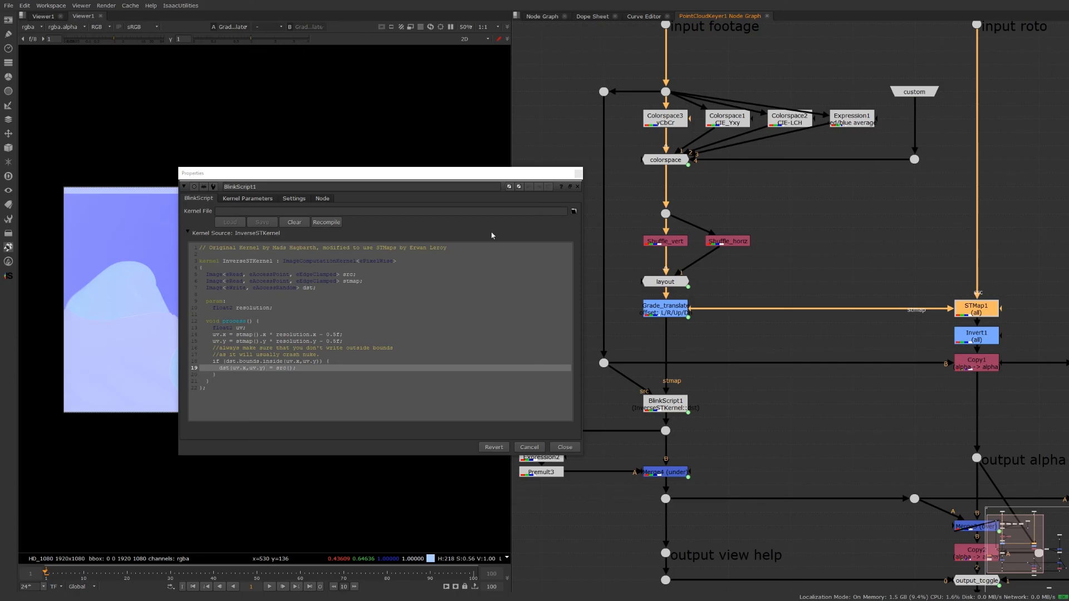
mouse_move(573, 179)
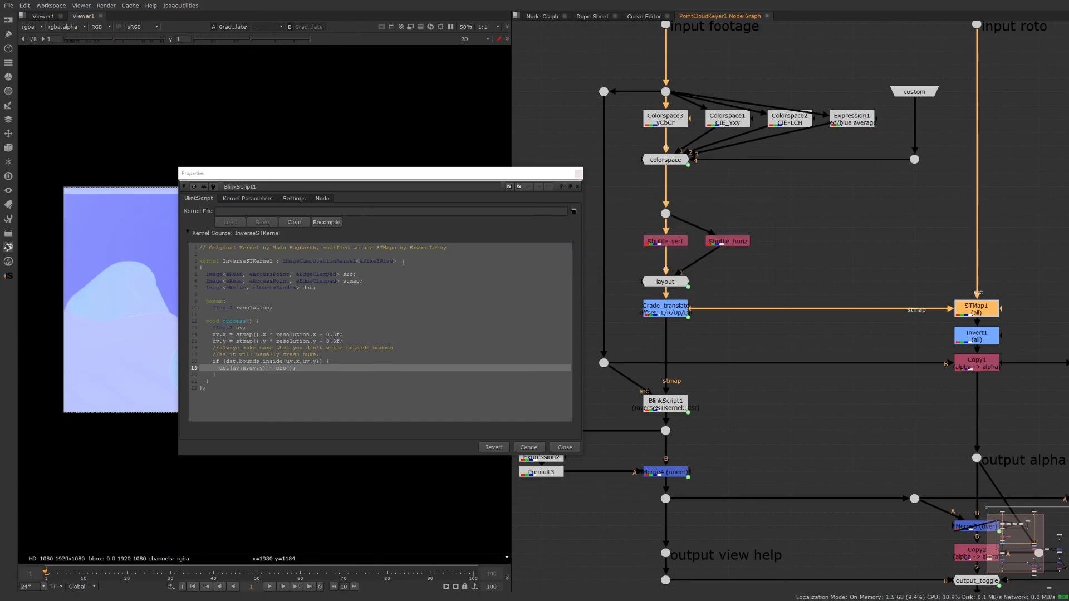
left_click(575, 175)
View the point cloud produced by BlinkScript1
middle_click_drag(667, 406, 702, 337)
left_click(700, 335)
key("1")
left_click(676, 357)
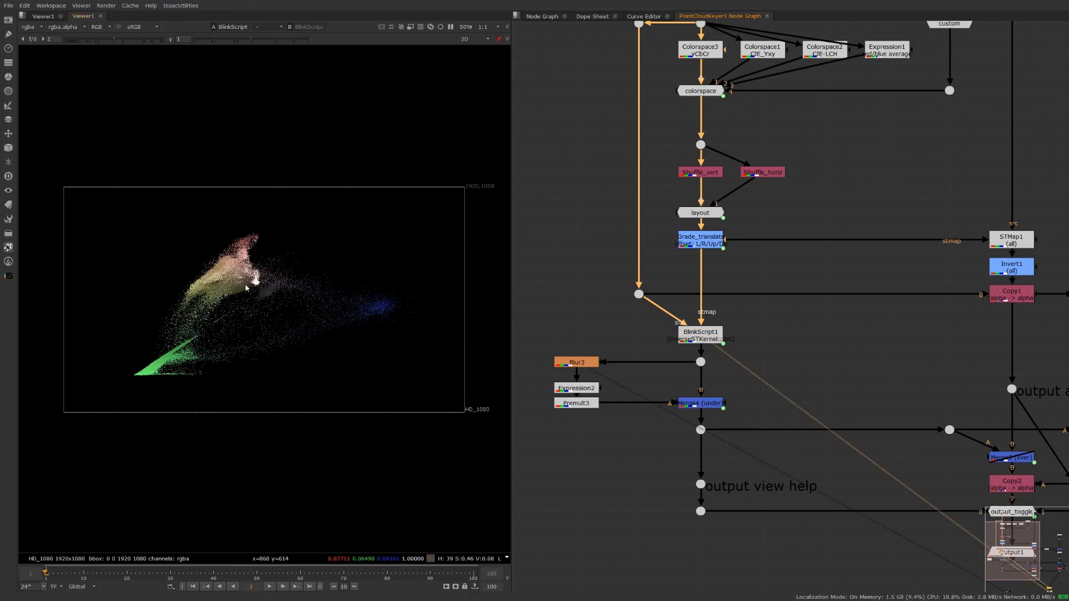
Examine the side branch feeding Merge4 by viewing Blur3 and Premult3 and inspecting the Expression2 formulas
left_click_drag(670, 400, 756, 416)
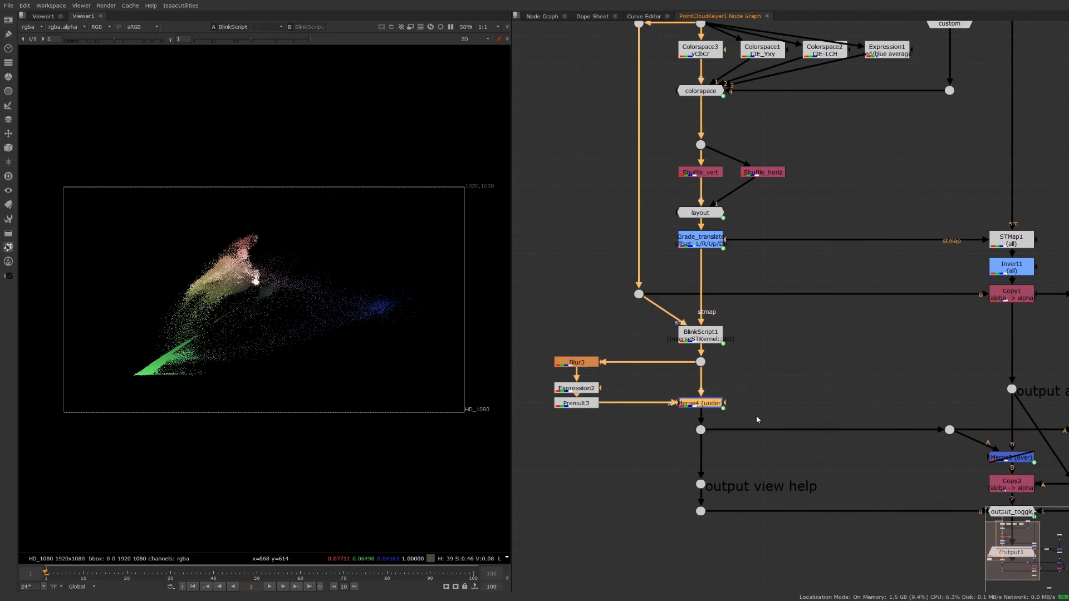
left_click(577, 362)
key("1")
left_click(576, 402)
key("1")
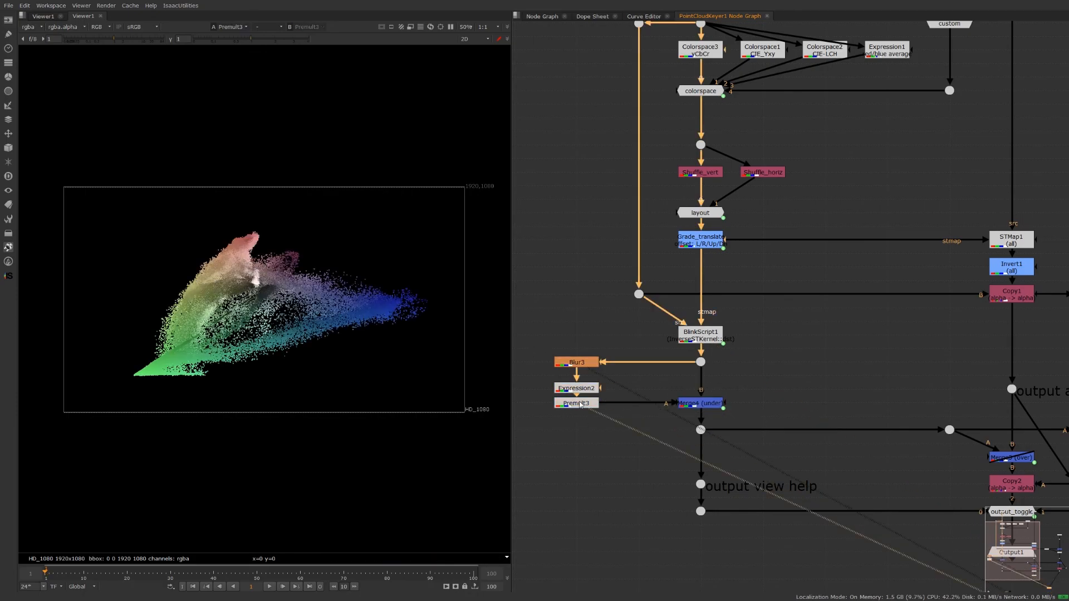
double_click(571, 390)
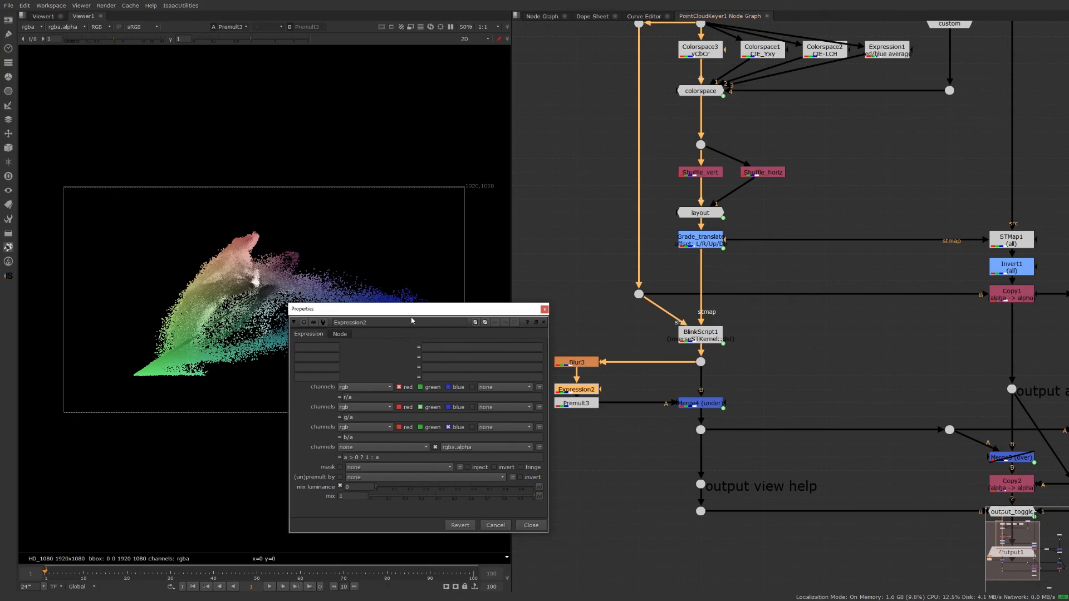
left_click(531, 525)
Compare the Merge4 result with the unfilled point cloud from the dot below BlinkScript1 using viewer inputs 1 and 2
left_click(700, 403)
key("1")
left_click(701, 362)
key("2")
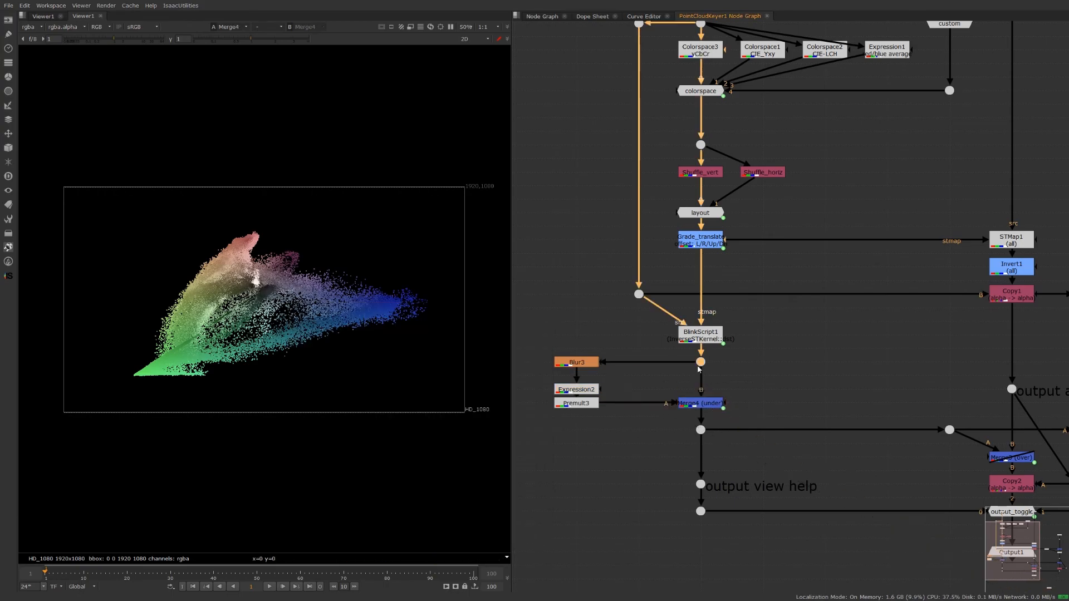
key("1")
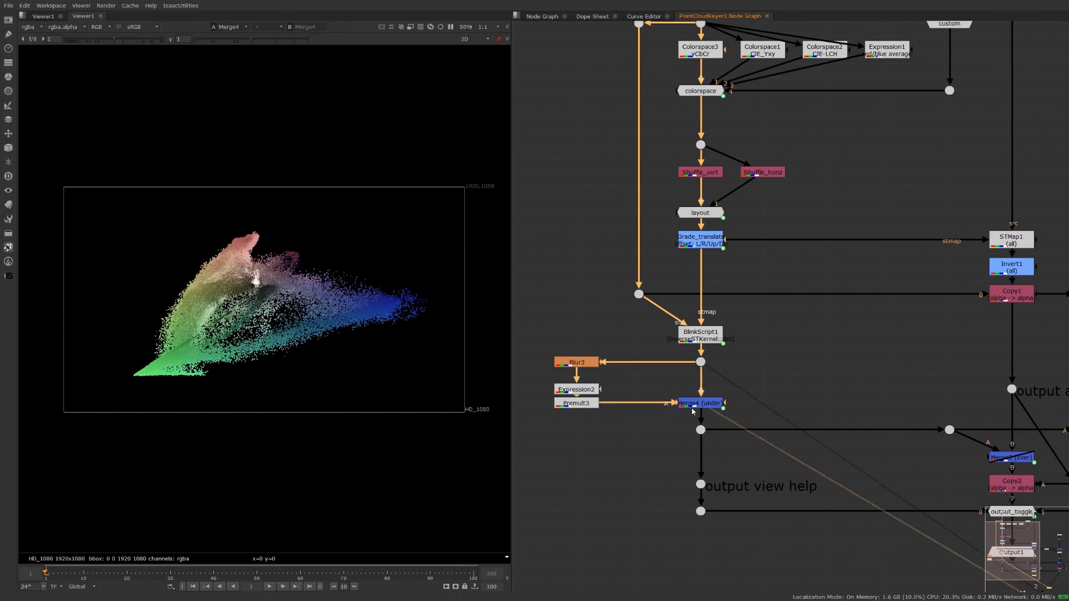
Look over the whole internal graph, including the BG input, and return to the main node graph at the PointCloudKeyer node
scroll(807, 379, "down", 3)
middle_click_drag(920, 387, 772, 390)
left_click(921, 268)
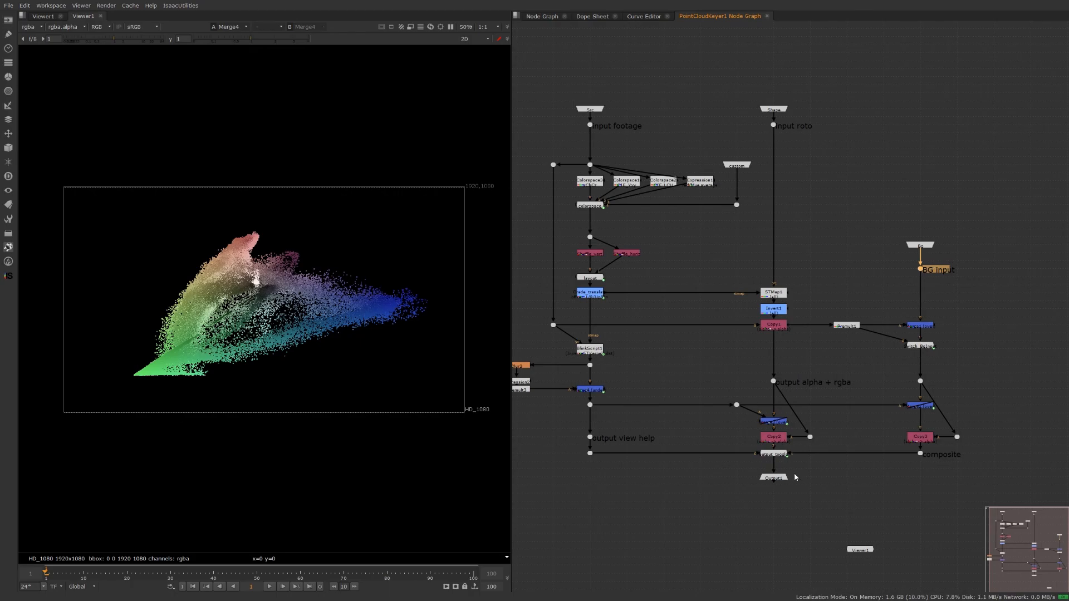
middle_click_drag(734, 378, 766, 380)
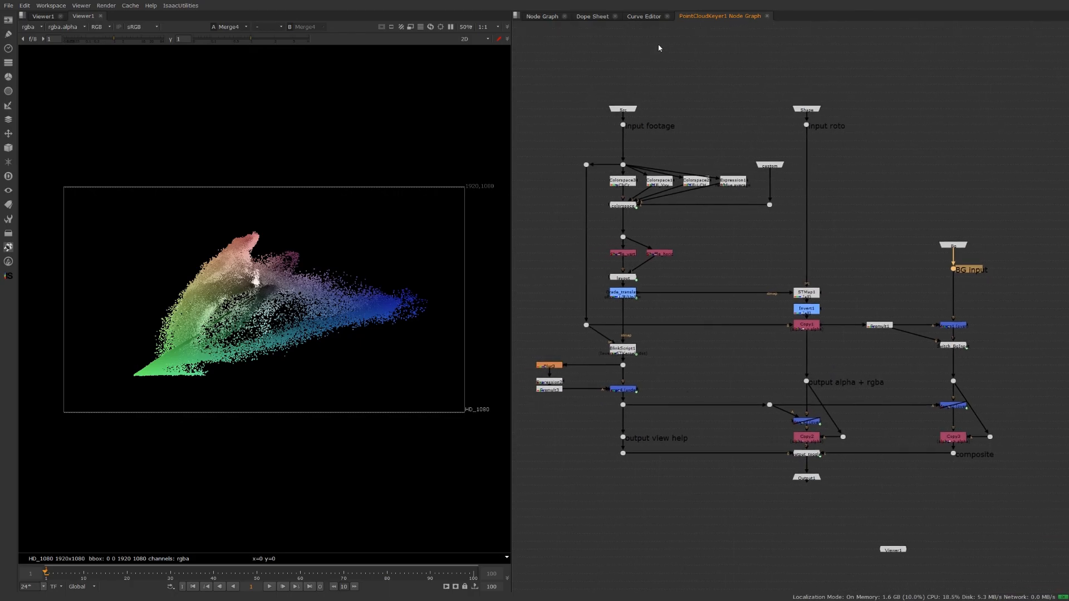
left_click(539, 17)
scroll(624, 295, "up", 5)
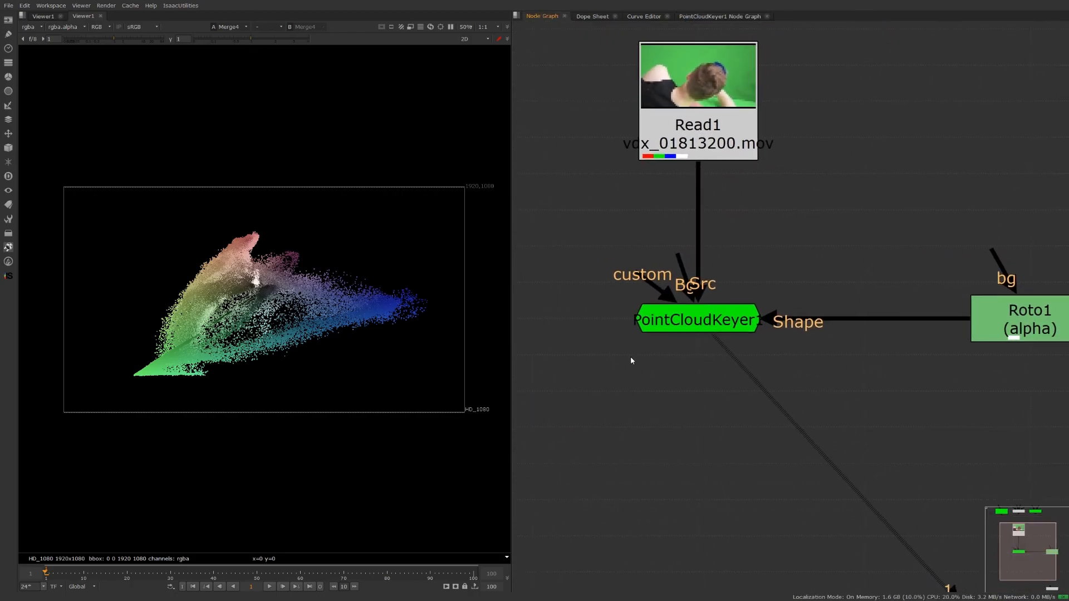